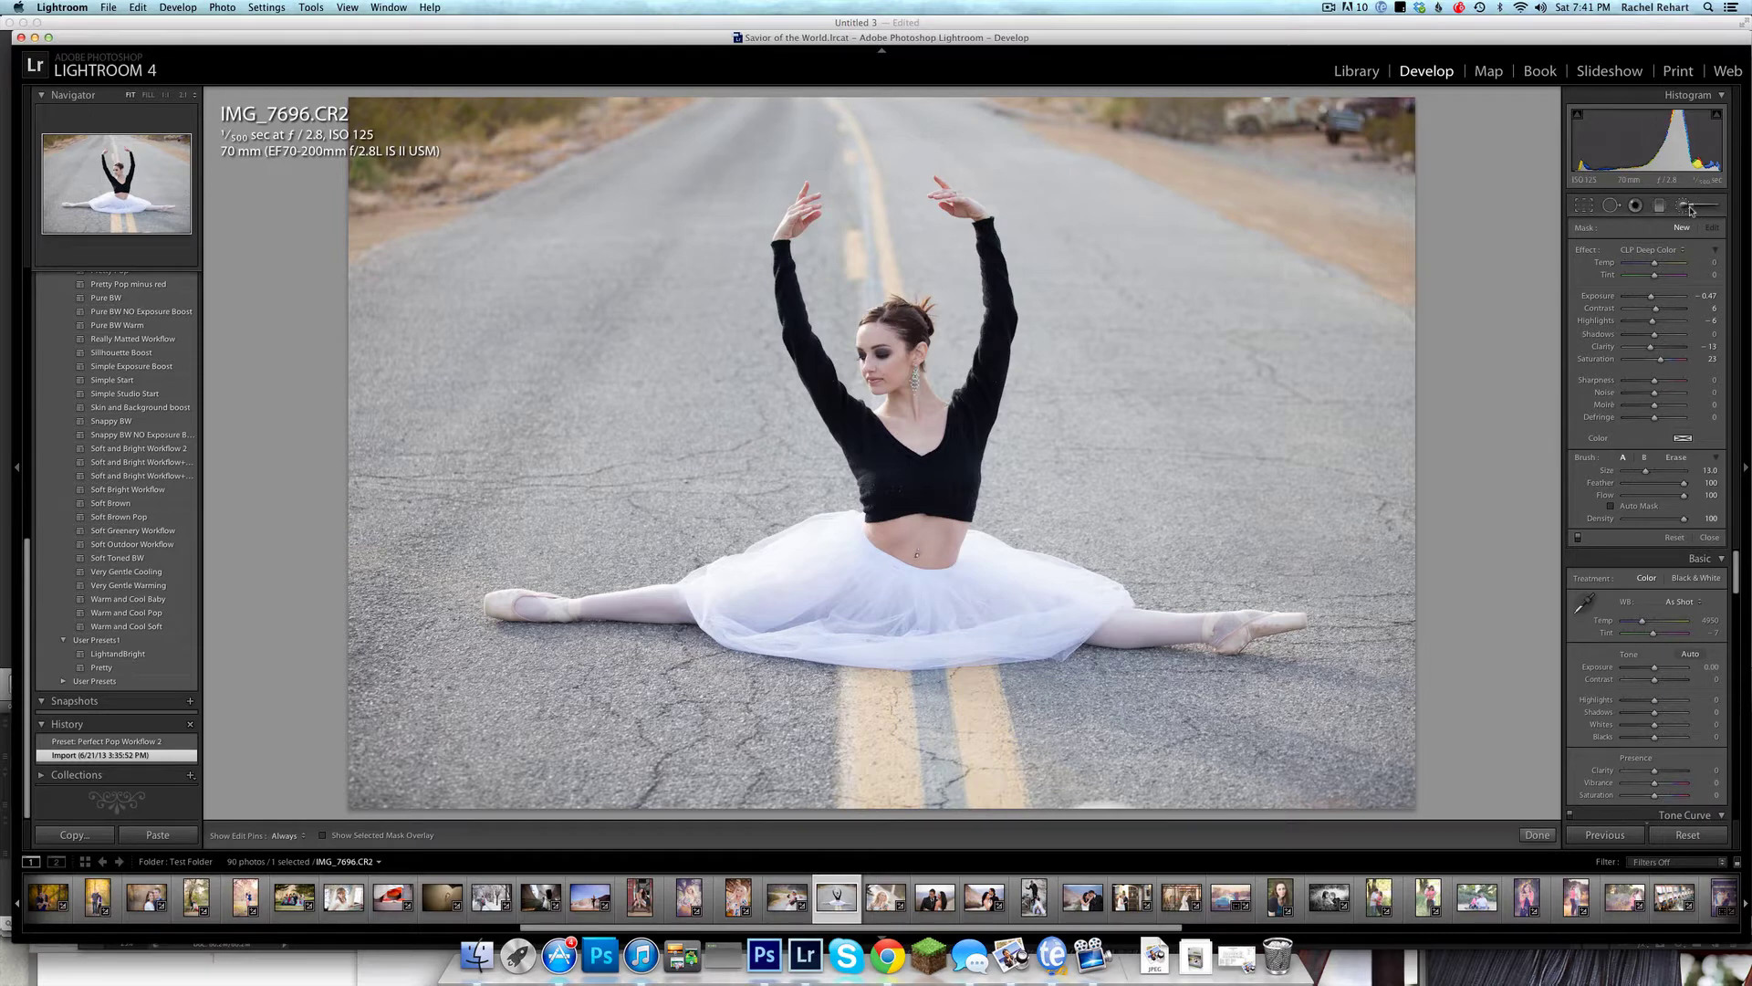
Close the adjustment brush and apply the Perfect Pop Workflow 2 preset from PPA Lightroom 2 to the dancer photo.
left_click(1688, 206)
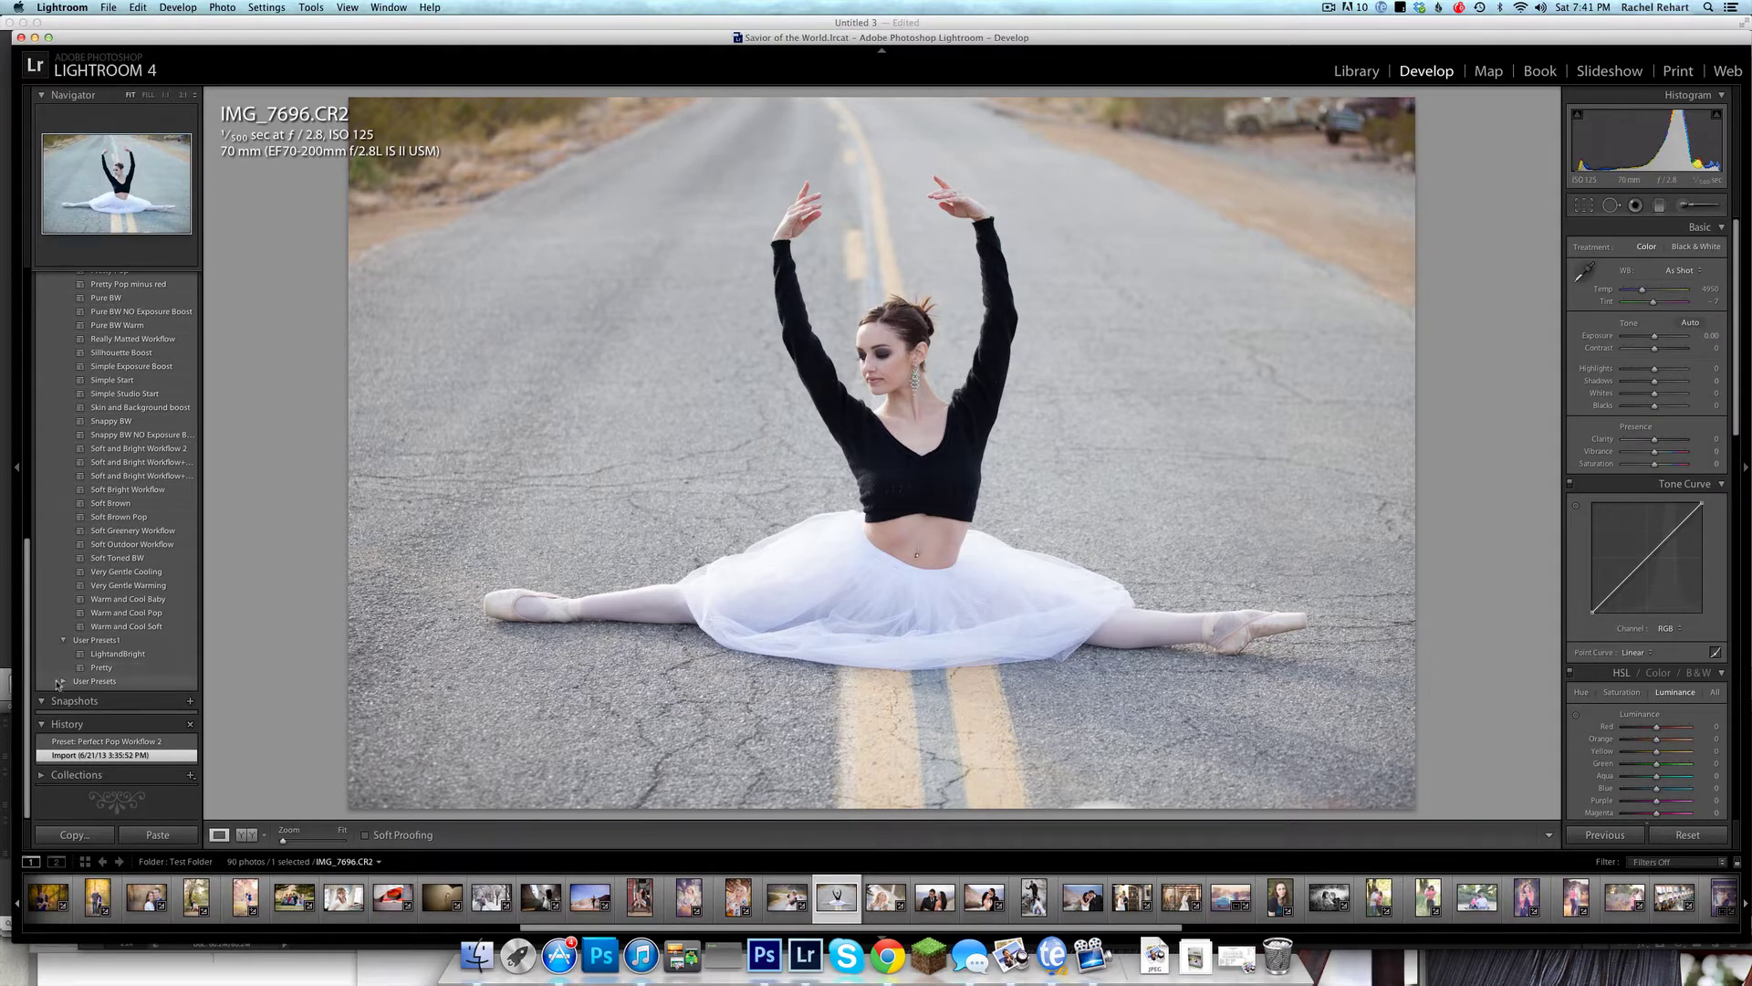
scroll(83, 568, "up", 2)
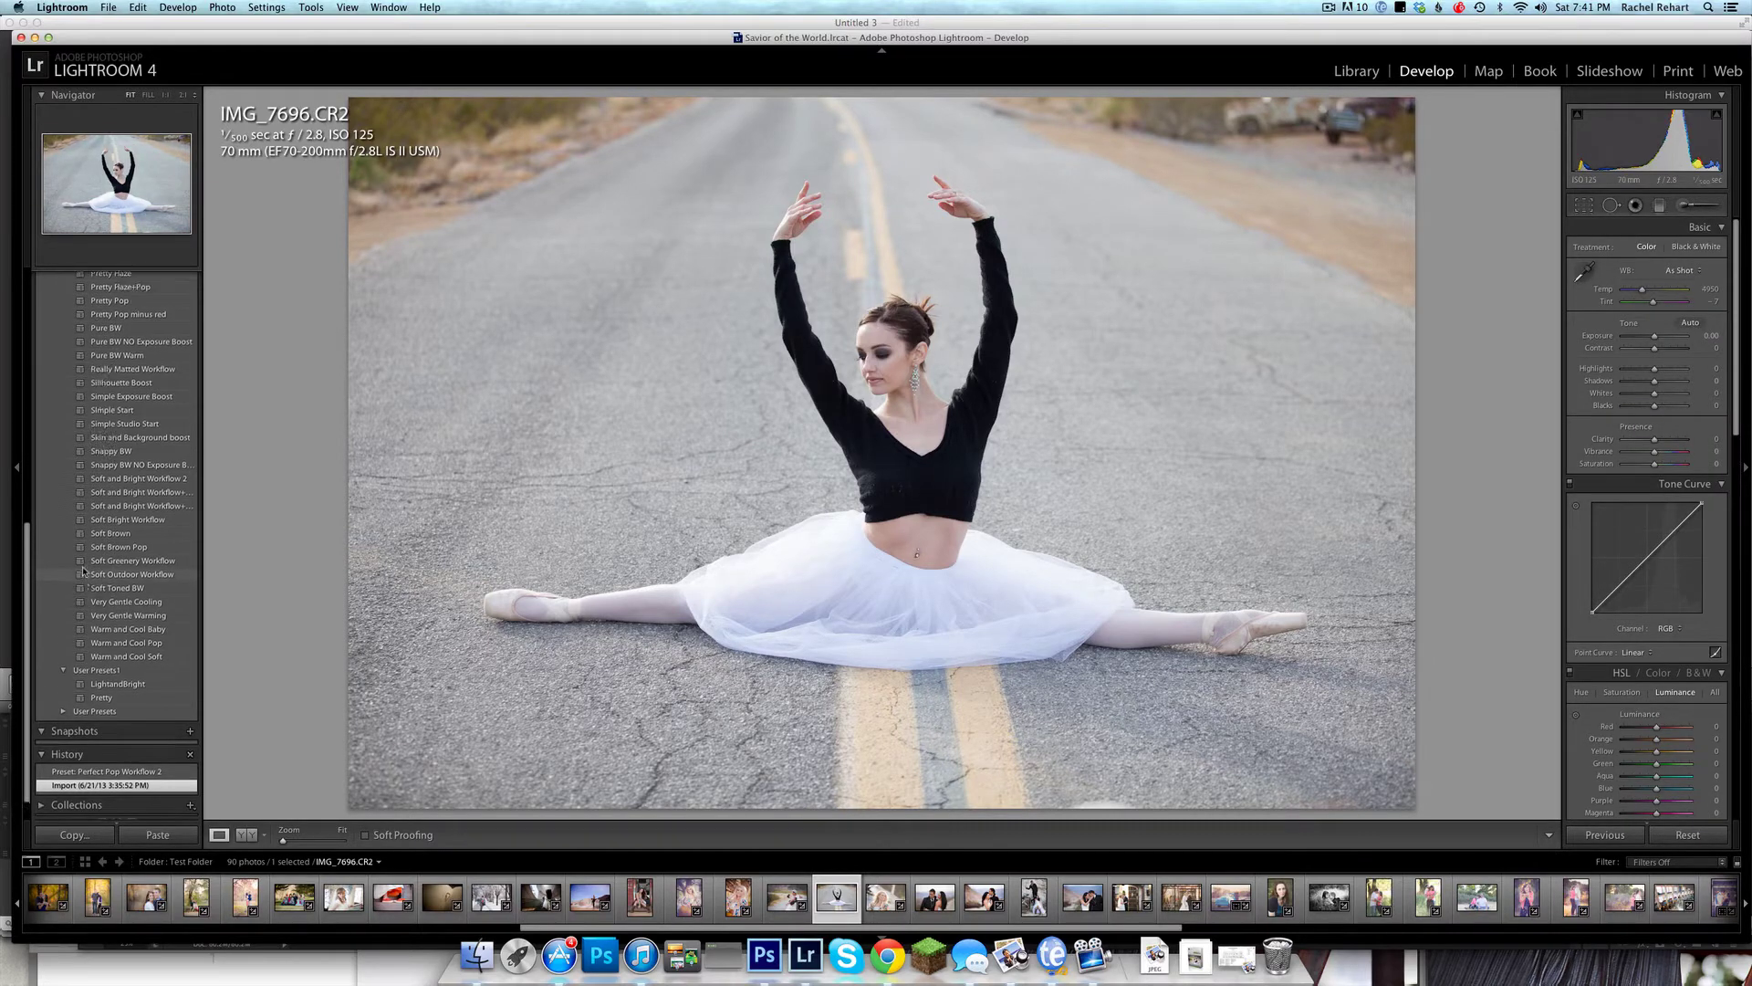
scroll(83, 572, "up", 3)
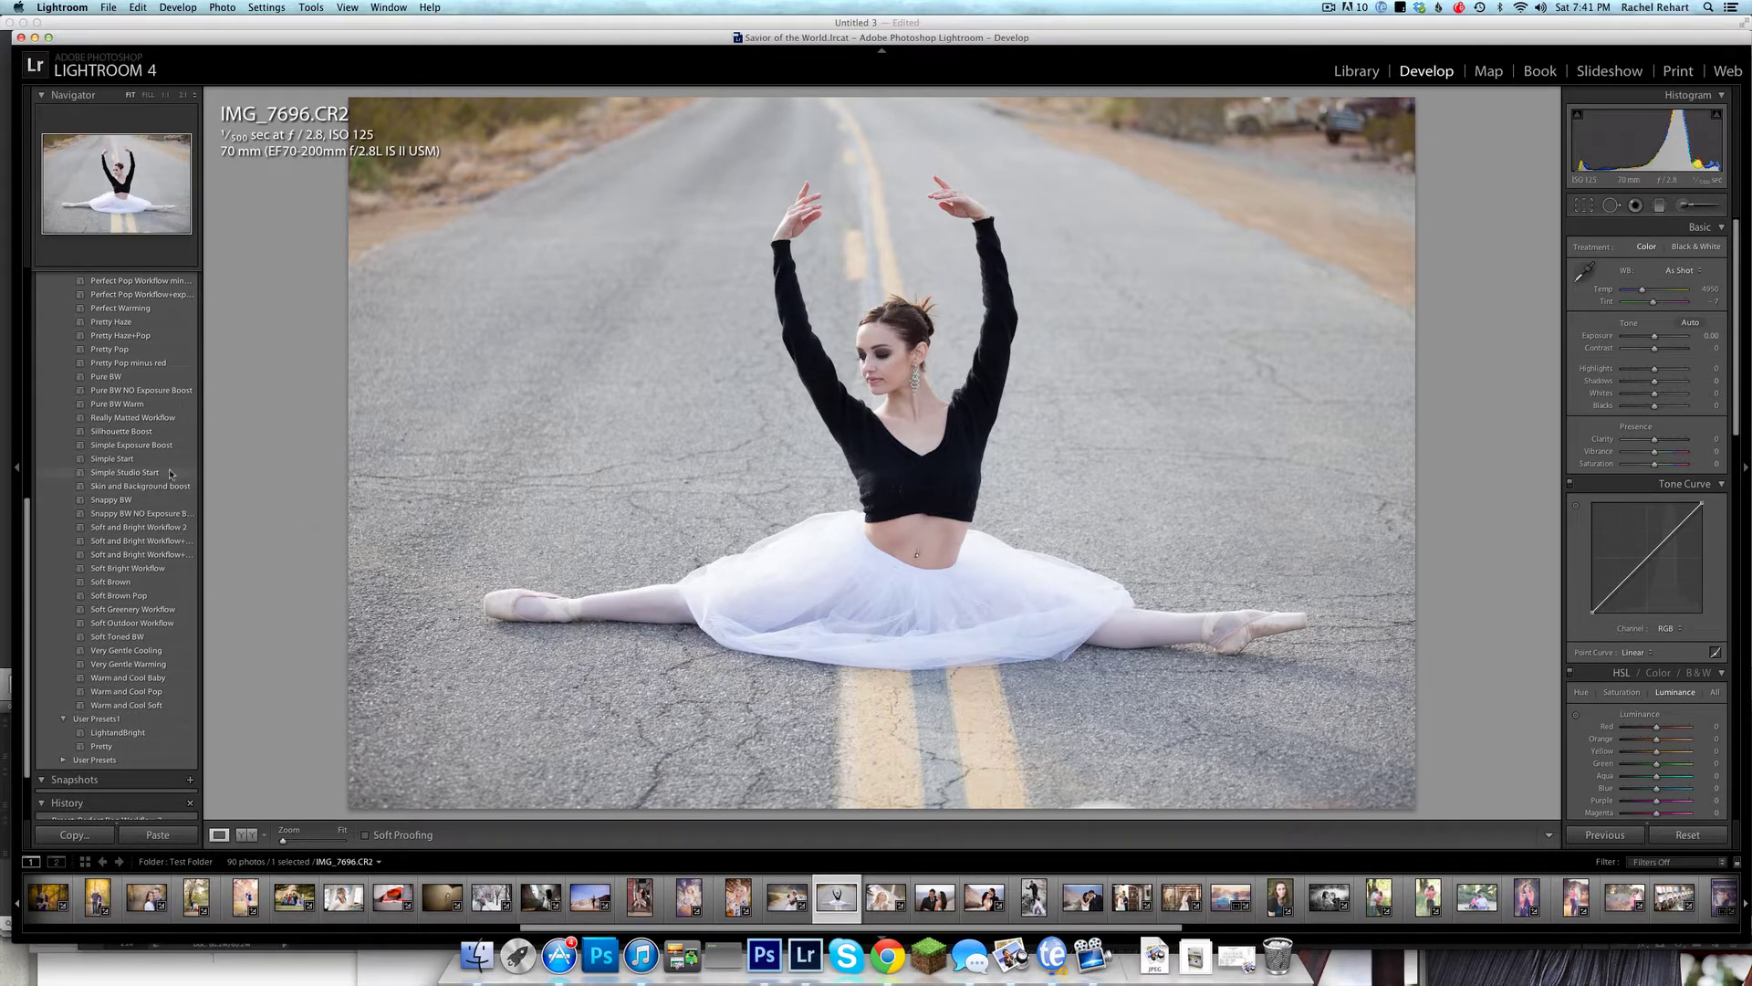
scroll(169, 475, "up", 5)
scroll(169, 476, "up", 6)
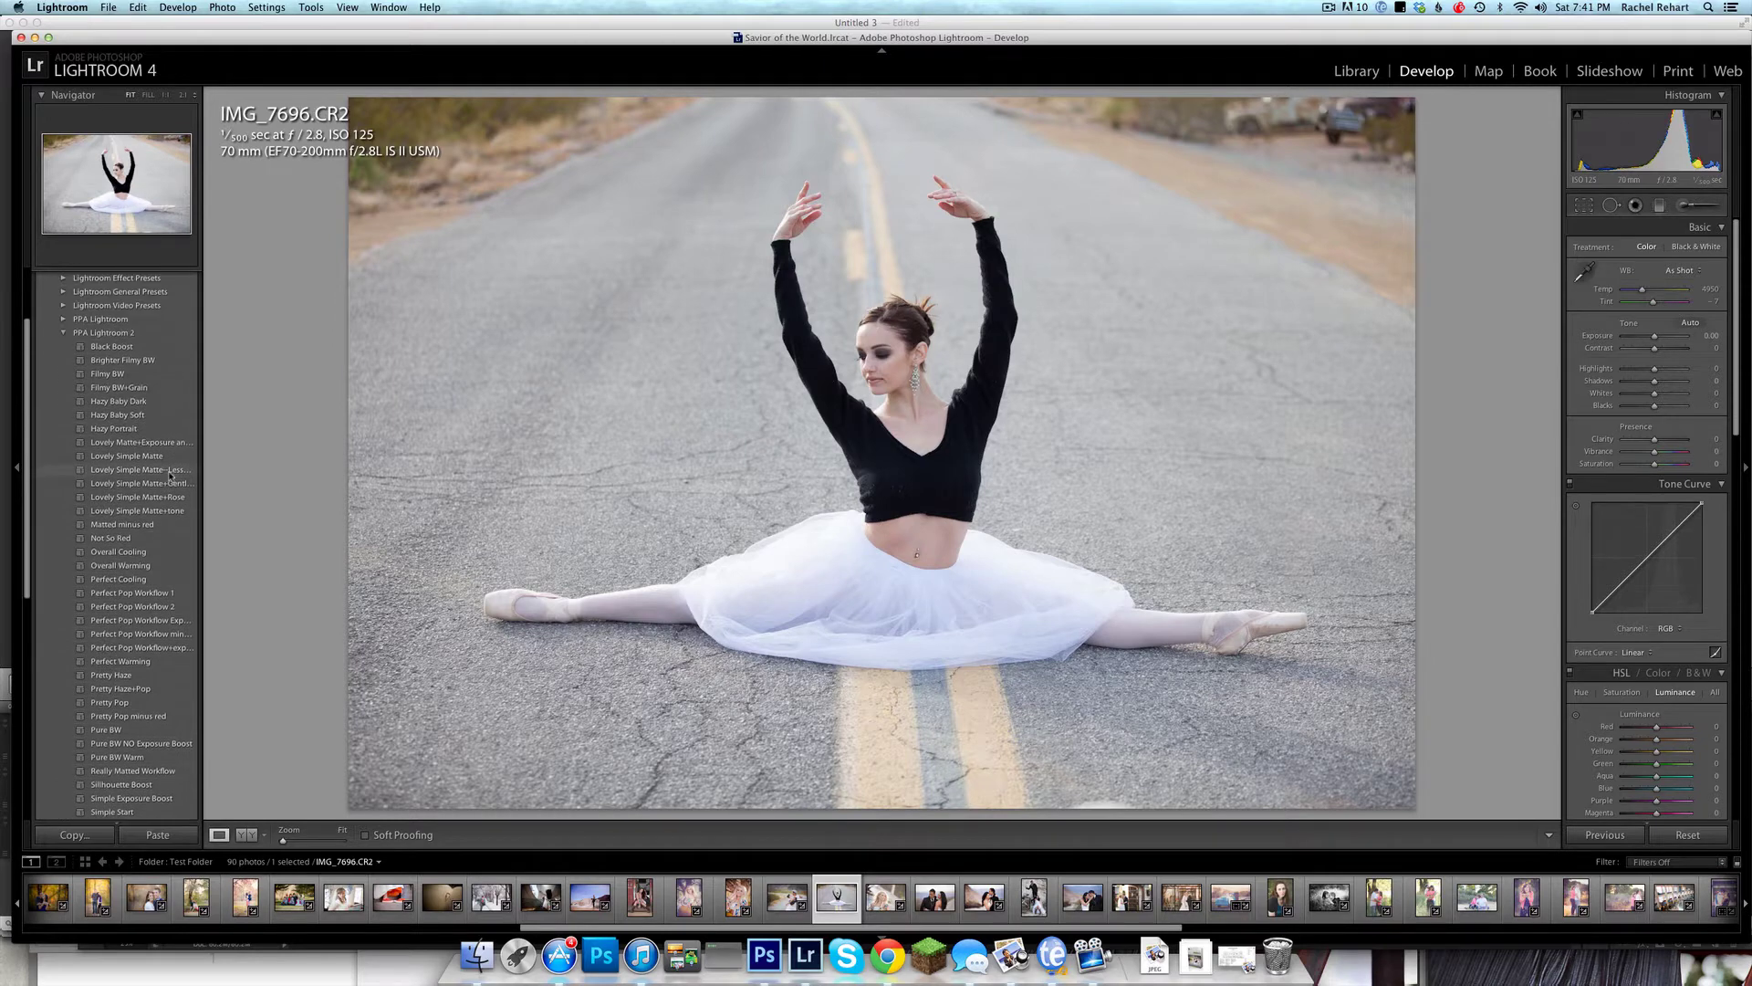
scroll(169, 475, "down", 4)
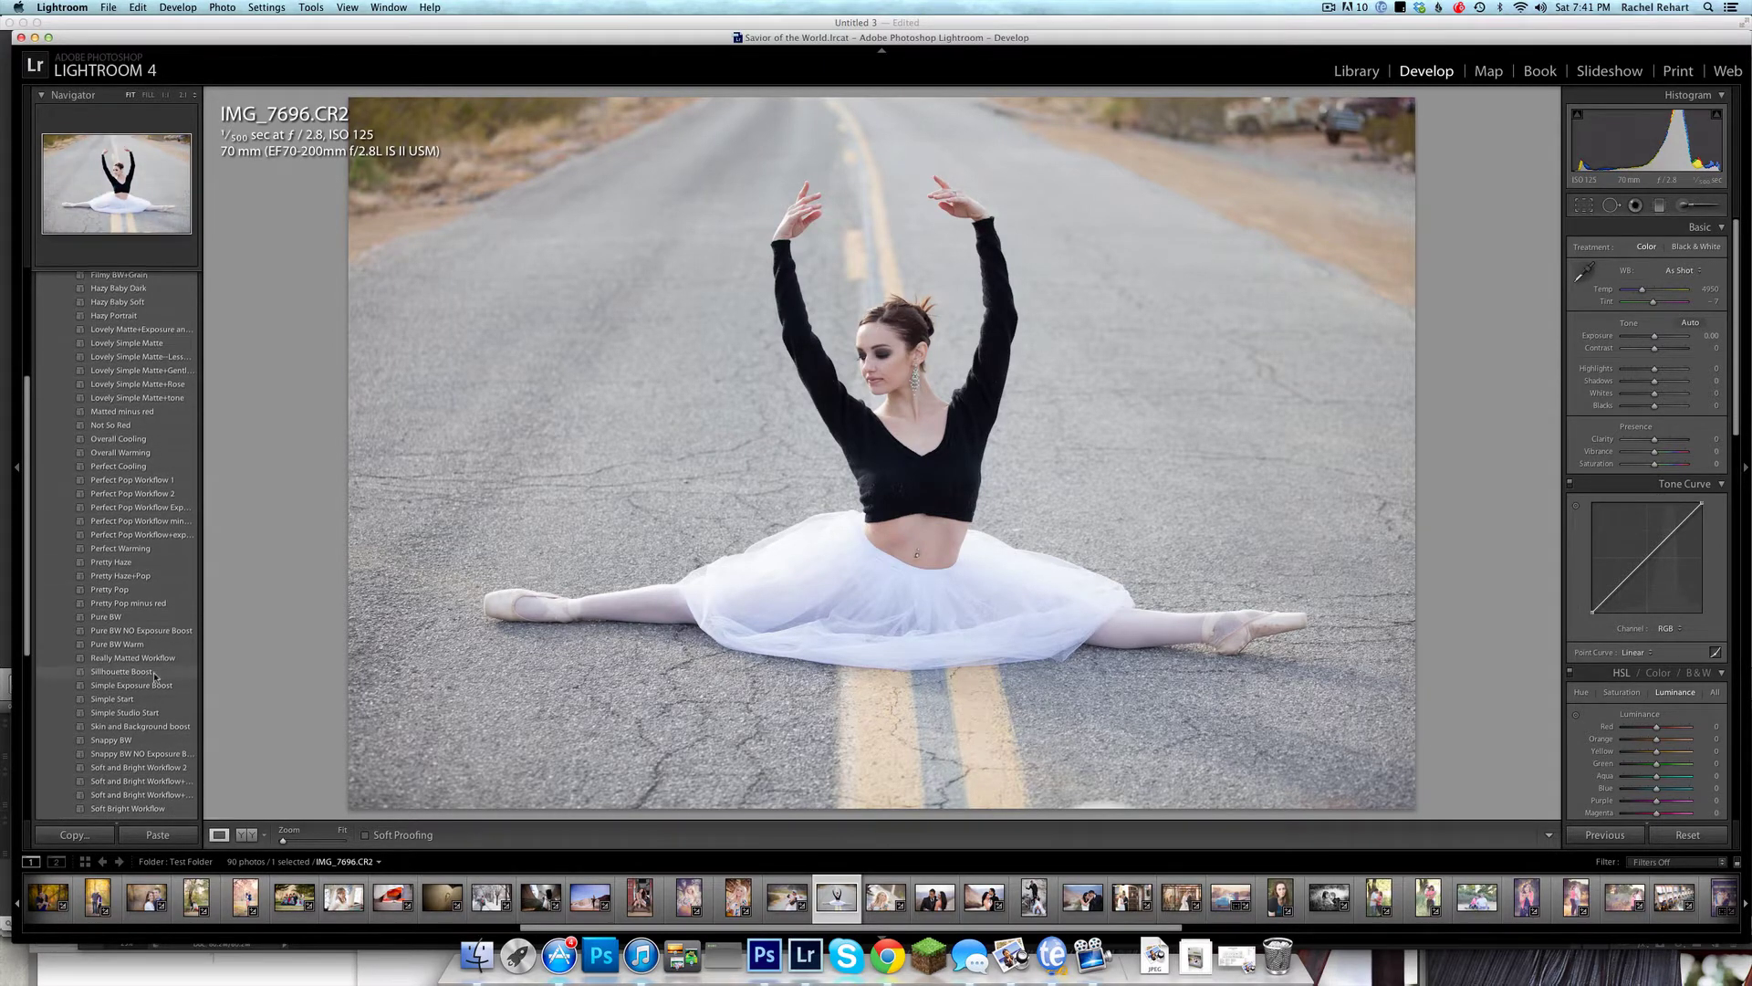
left_click(168, 494)
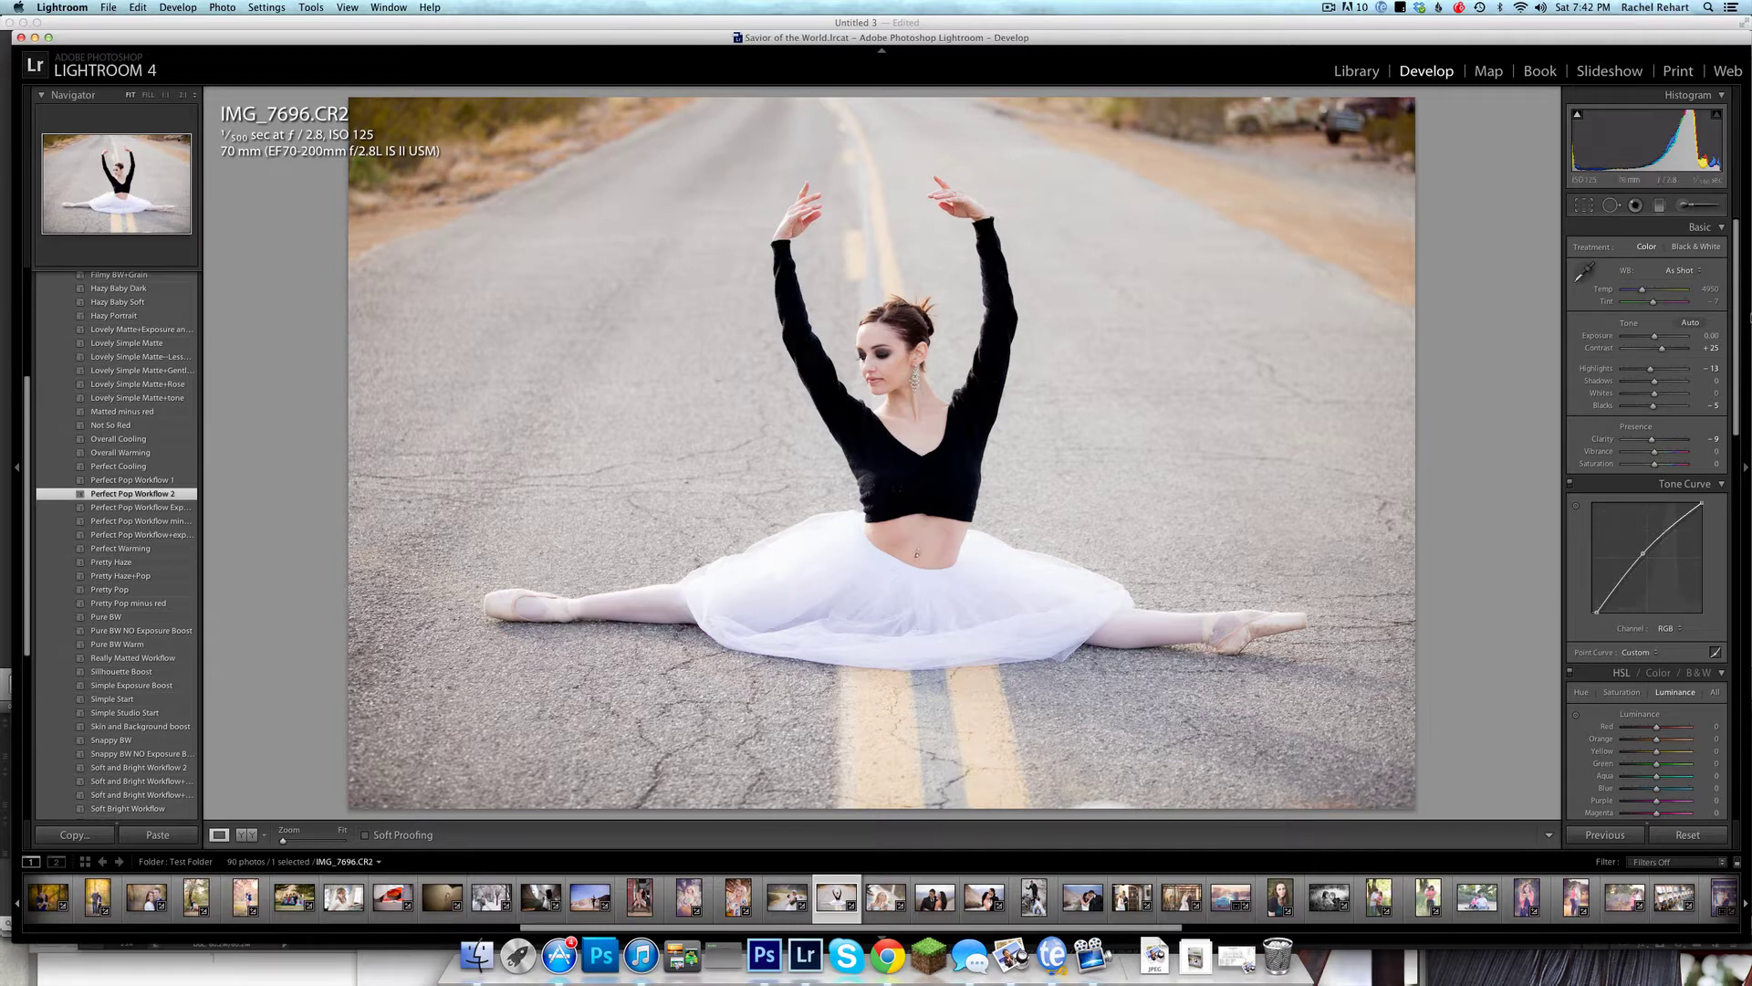
Paint the road and background around the dancer with the Set 2 Painting with Color (Background) adjustment brush at size 19.
left_click(1698, 208)
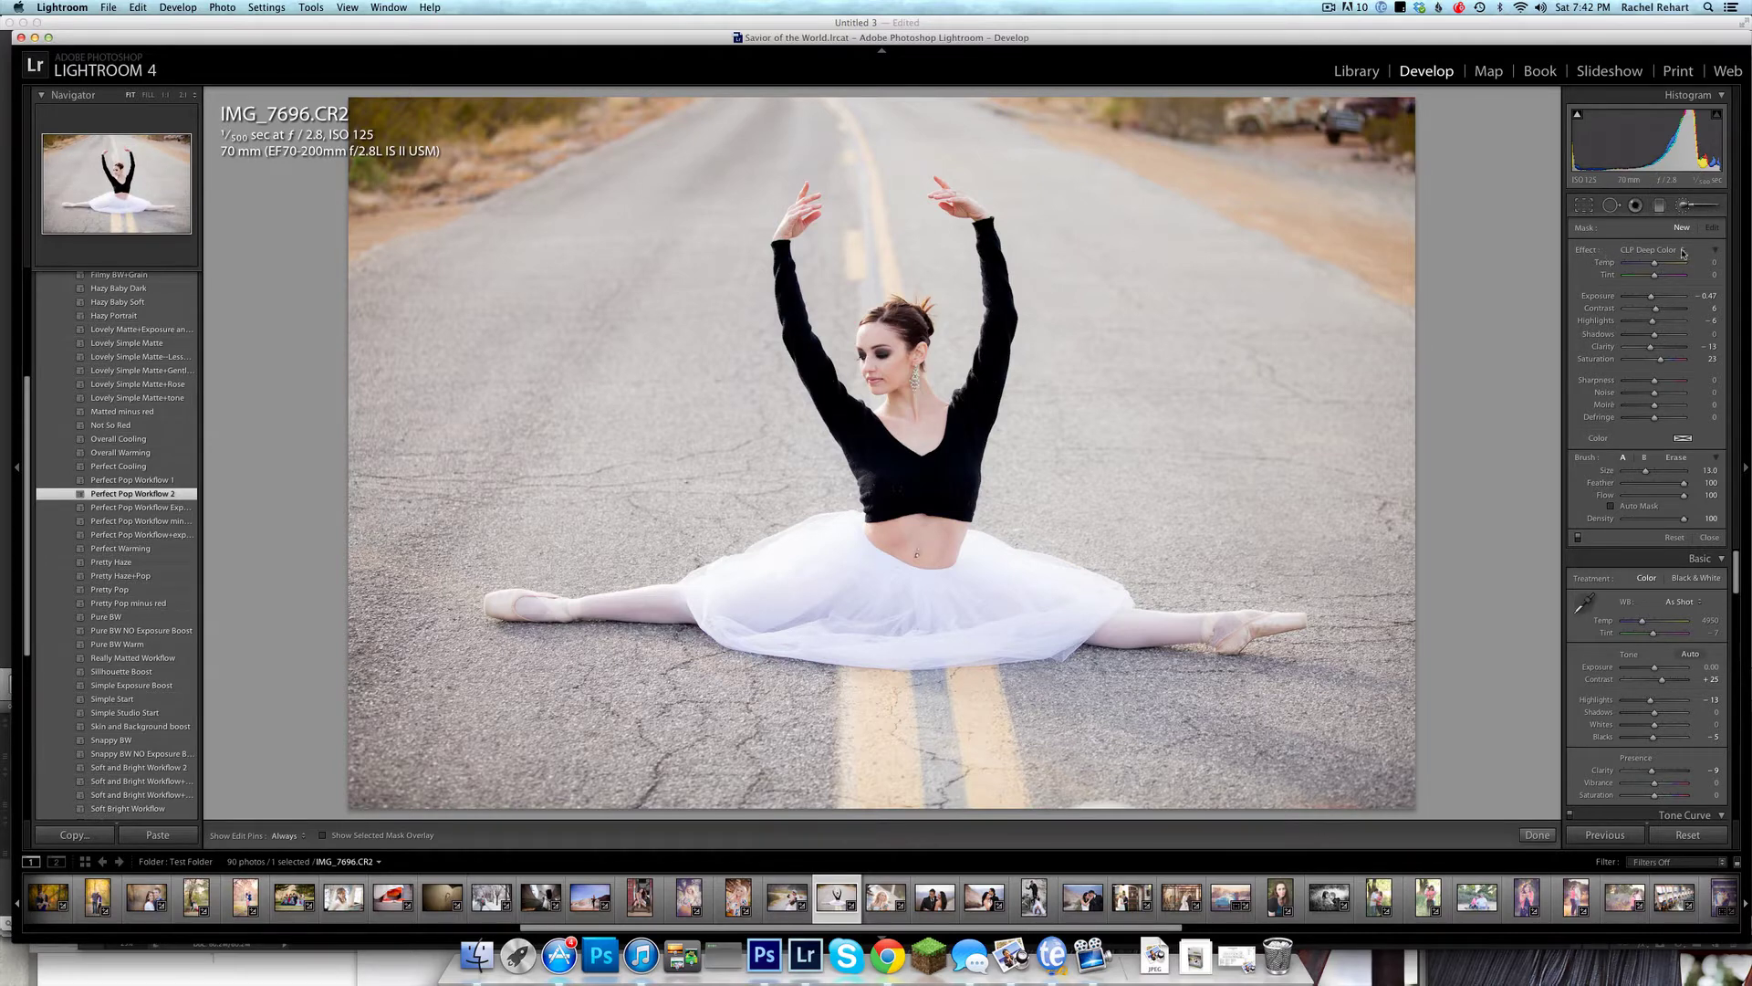
left_click(1604, 251)
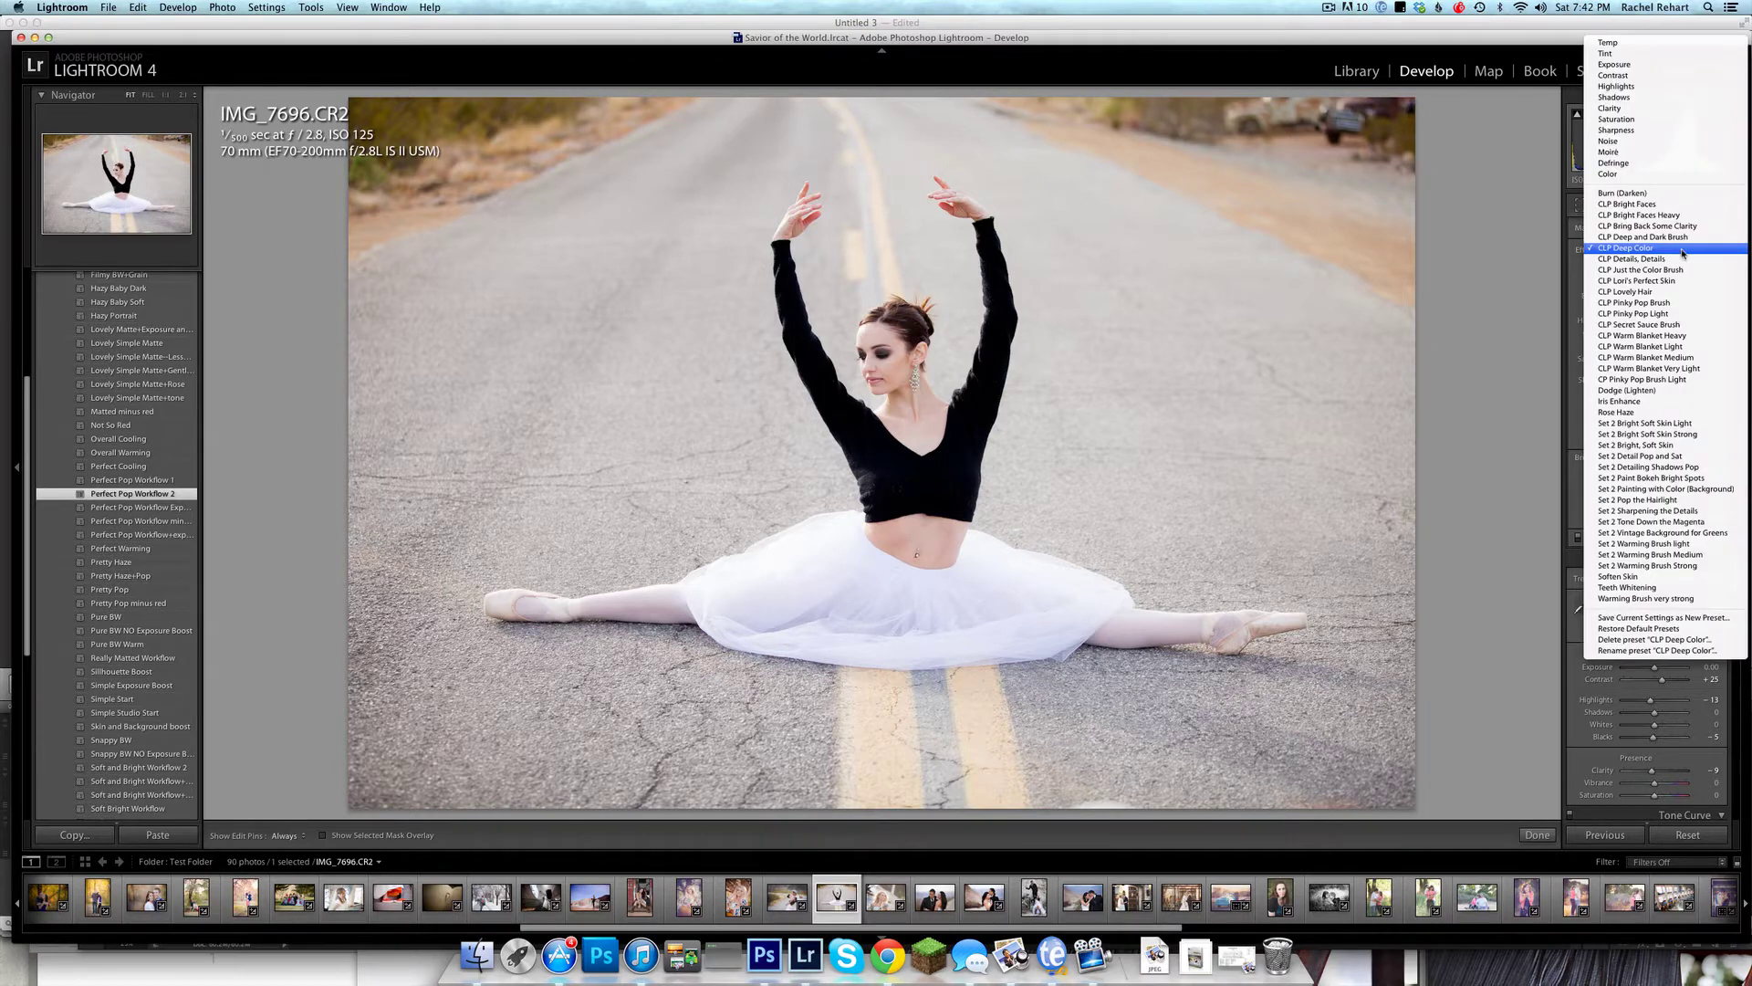
left_click(1644, 489)
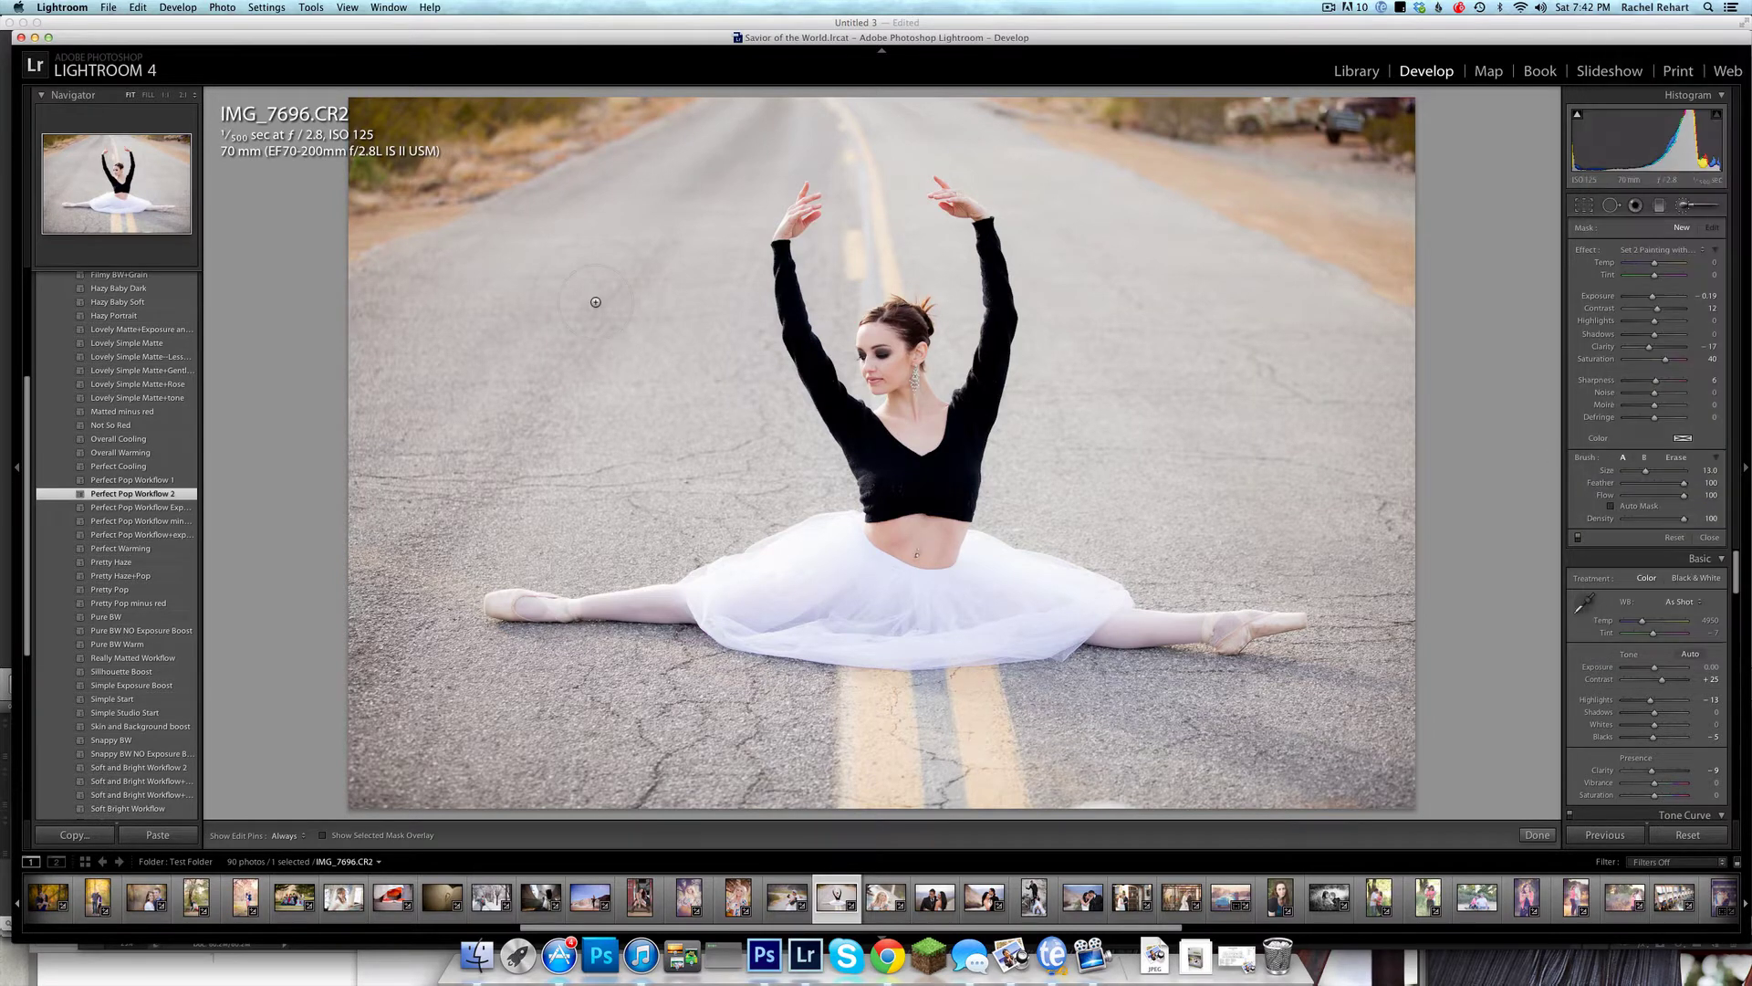
scroll(465, 169, "up", 5)
key("h")
mouse_move(575, 130)
left_mouse_down()
mouse_move(388, 302)
mouse_move(388, 630)
mouse_move(511, 776)
mouse_move(1466, 773)
left_mouse_up()
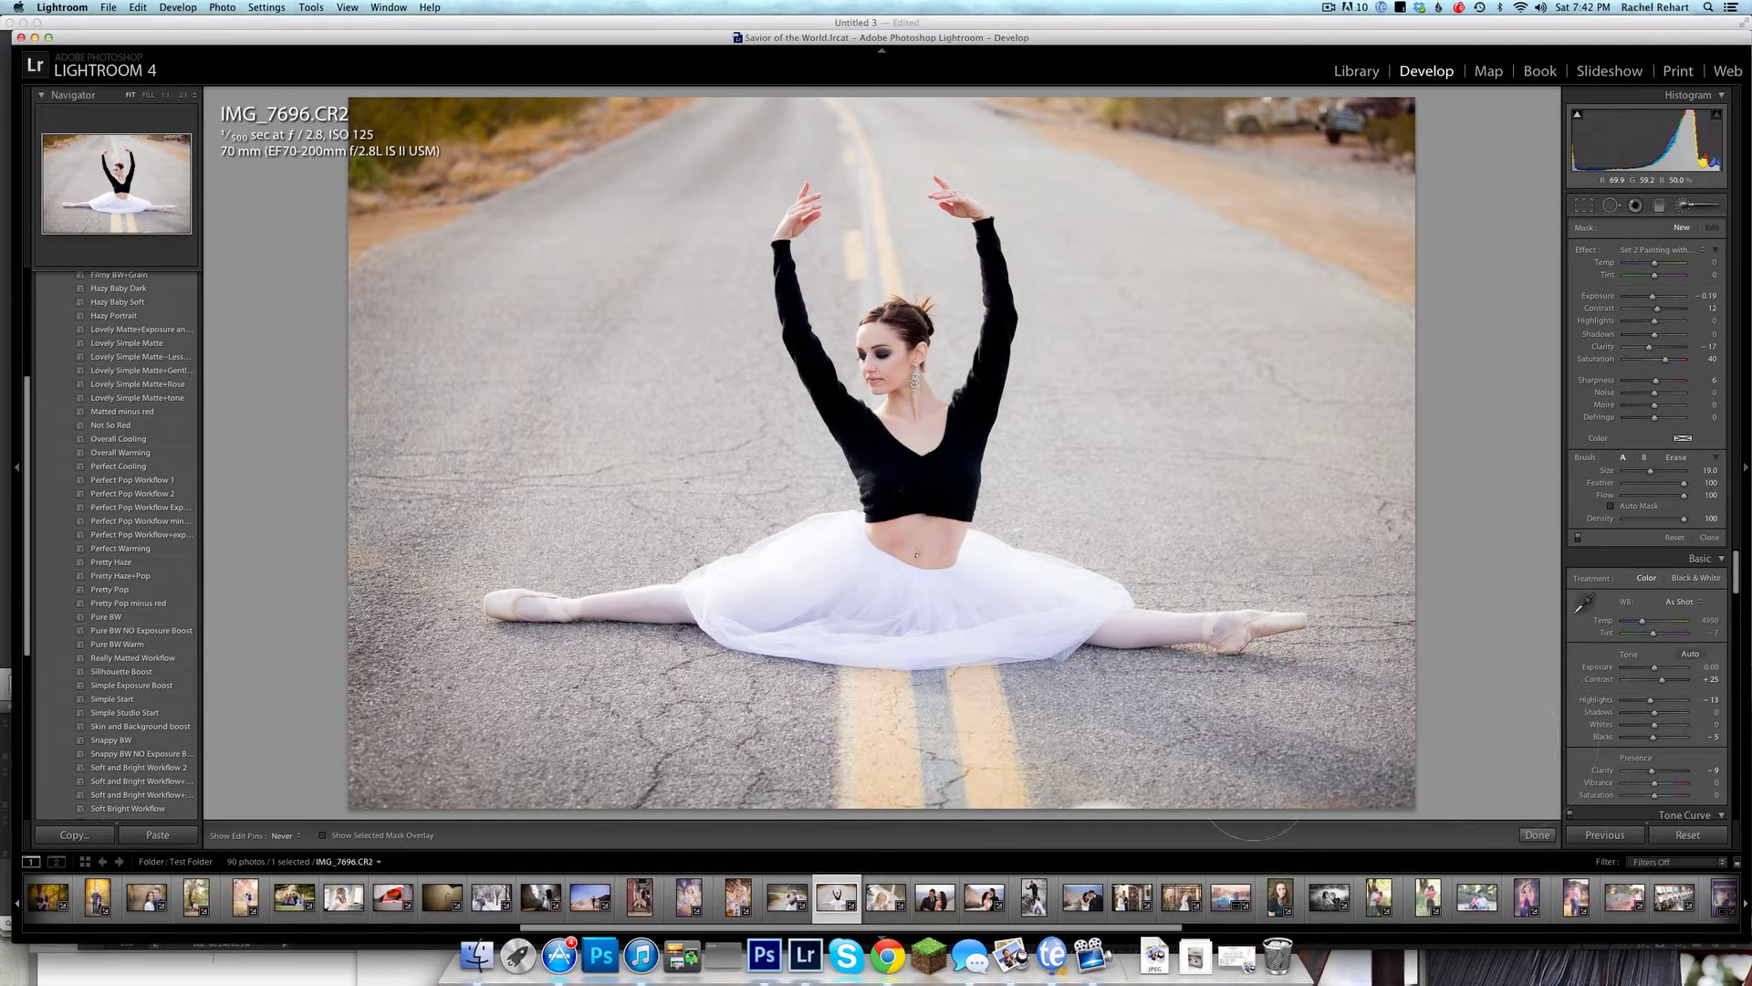
key("h")
key("h")
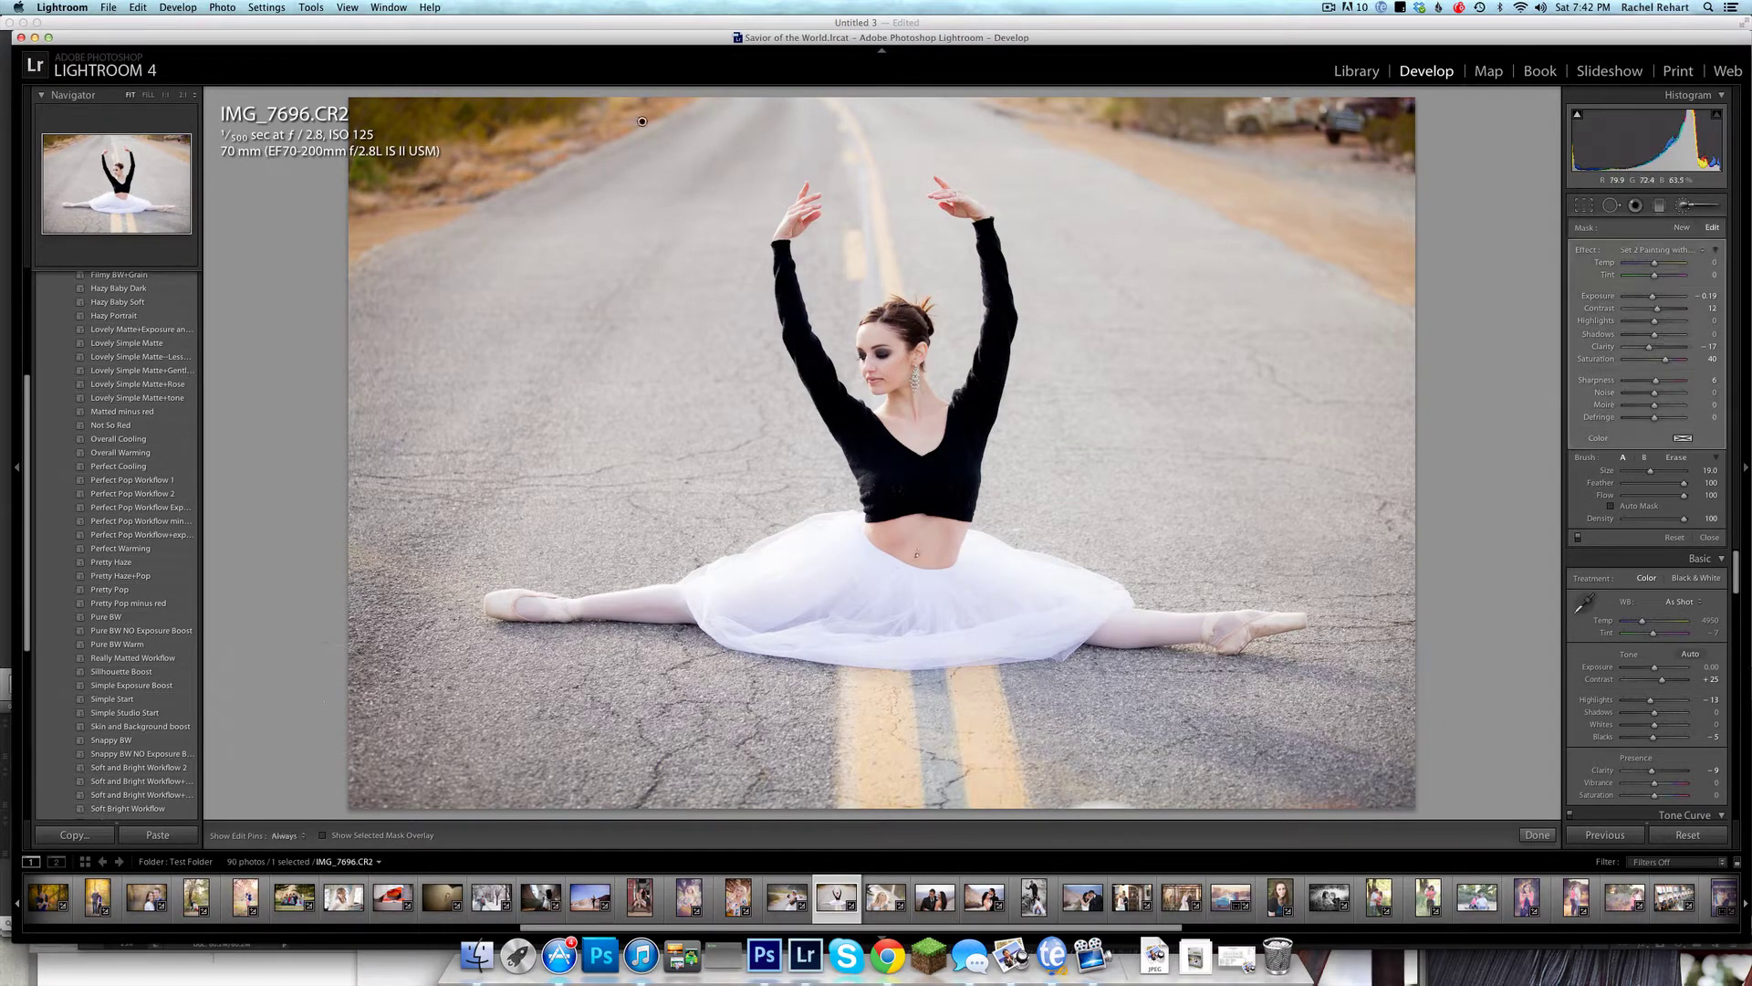
Continue painting the color effect over the roadside to the dancer's upper right, and reduce the brush size to 15.
left_click_drag(1041, 78, 1467, 231)
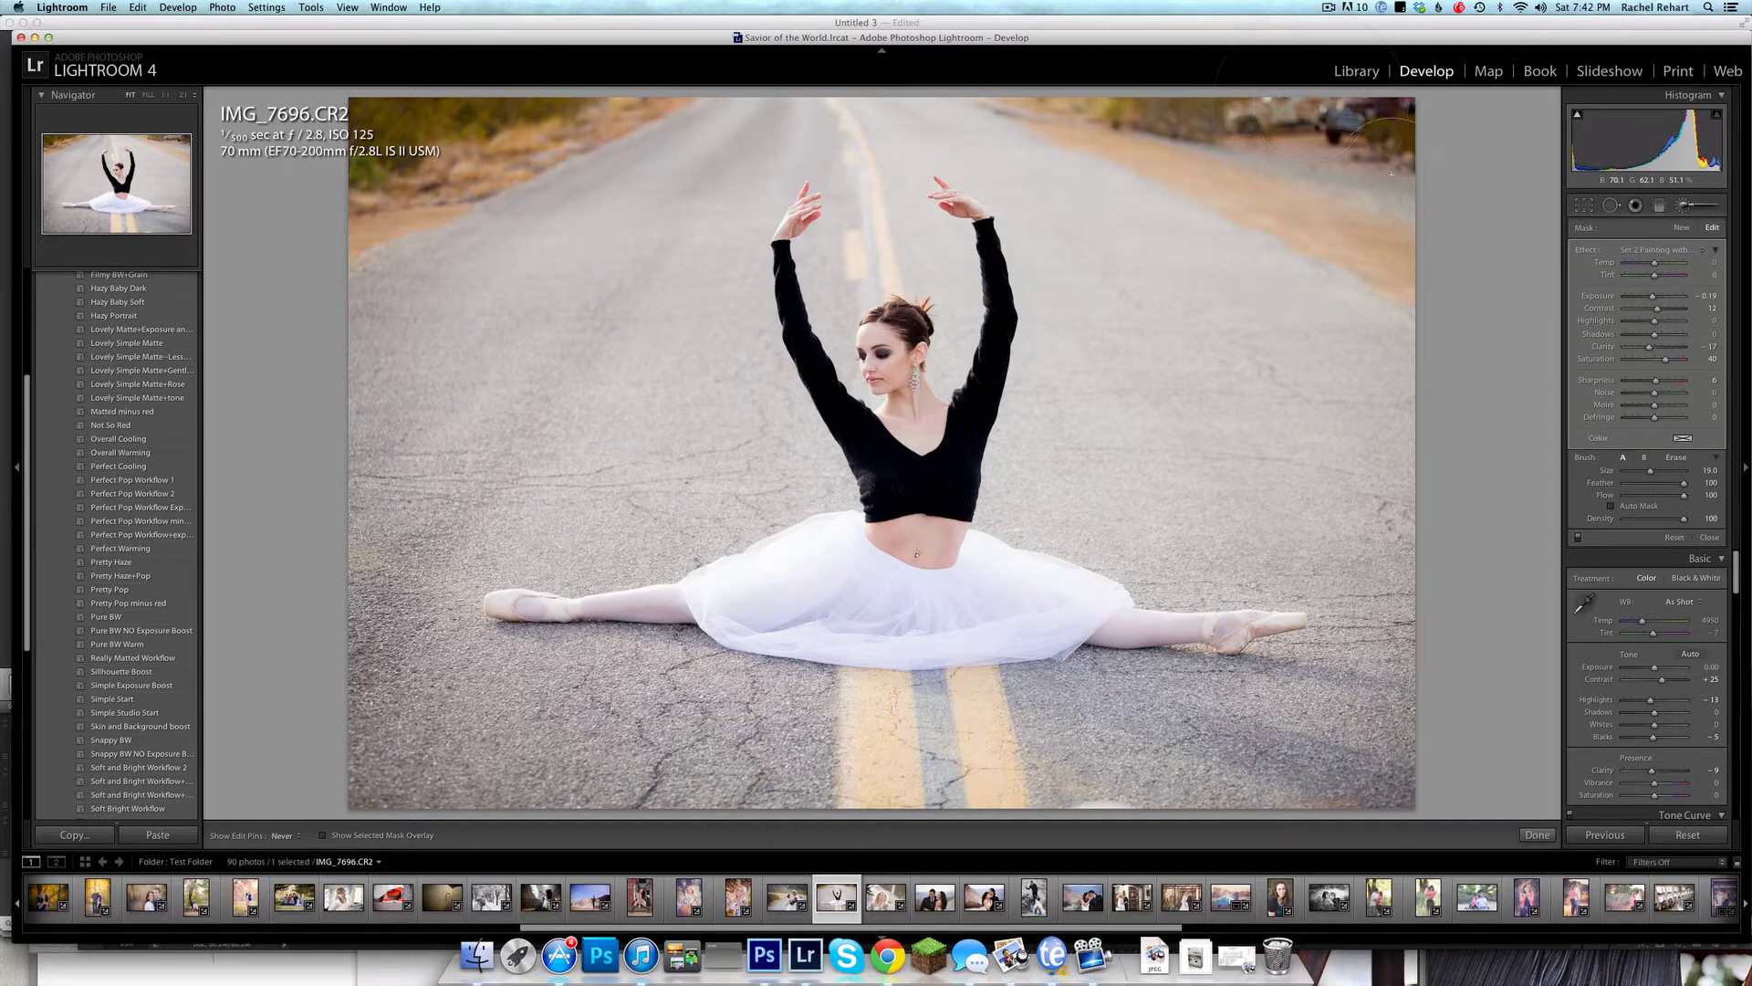
left_click_drag(1305, 128, 1374, 435)
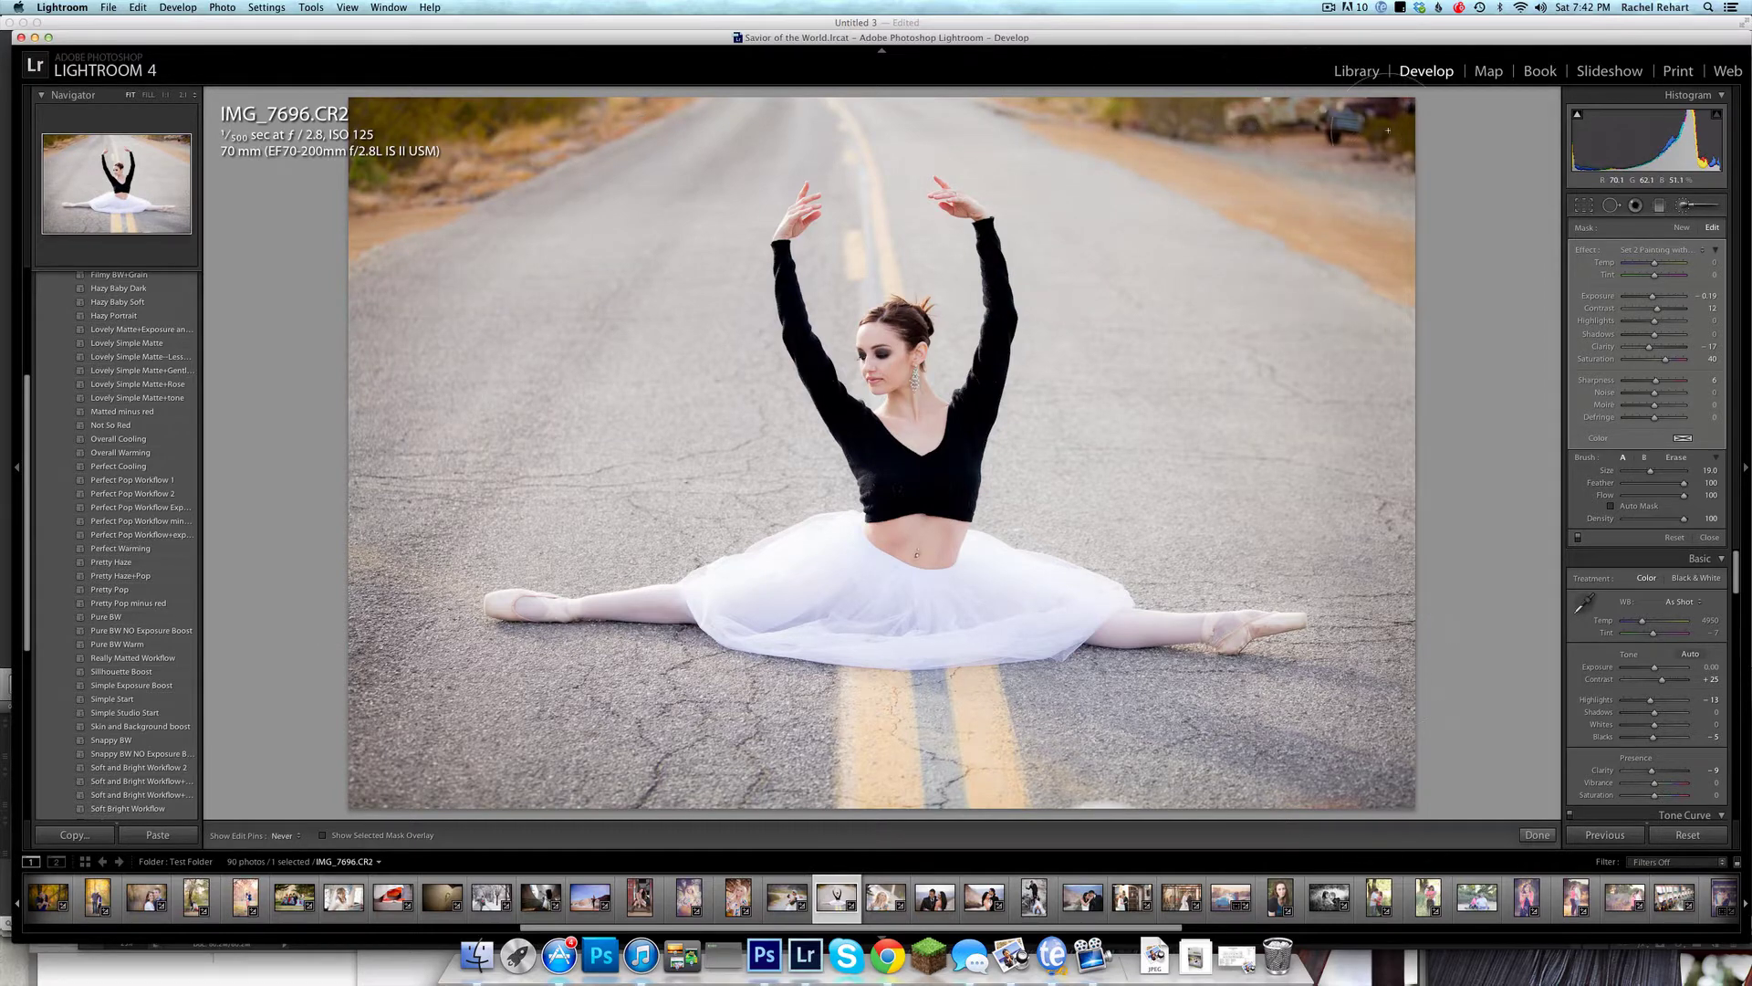
key("h")
scroll(841, 114, "down", 2)
scroll(841, 114, "down", 2)
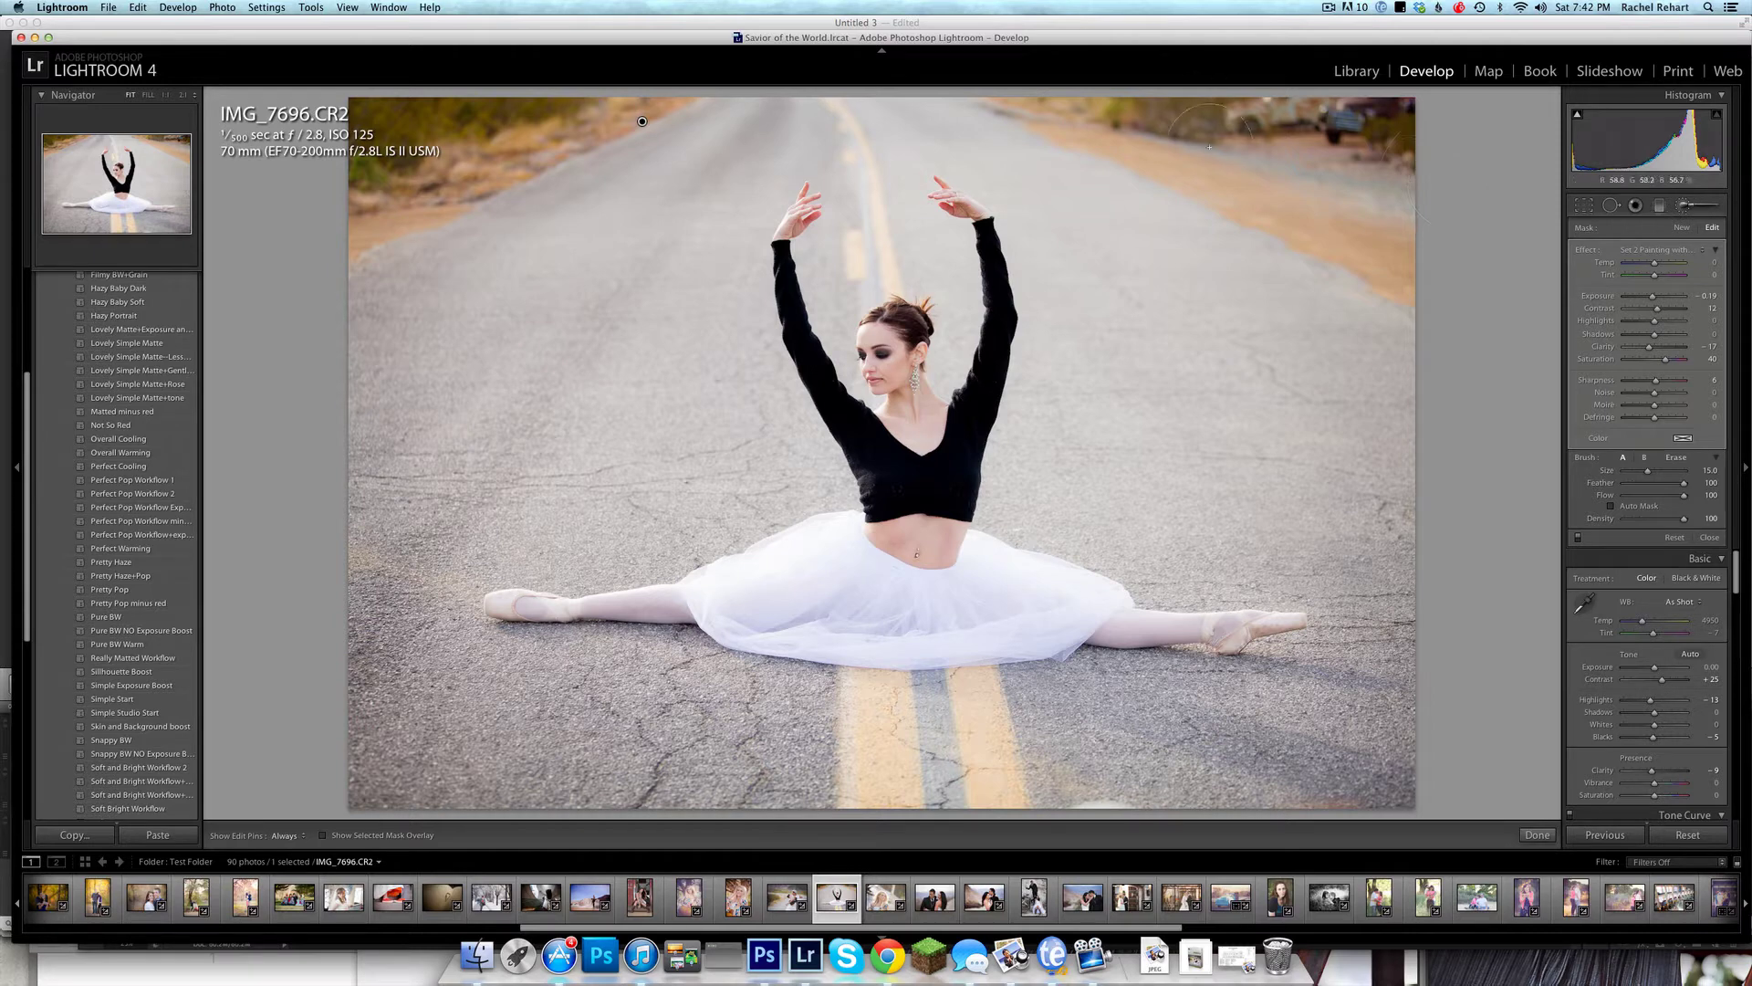
Try a lower brush flow, restore it to 100, and show the background adjustment's mask overlay.
key("h")
left_click_drag(1685, 495, 1647, 503)
left_click_drag(1647, 496, 1688, 497)
mouse_move(643, 122)
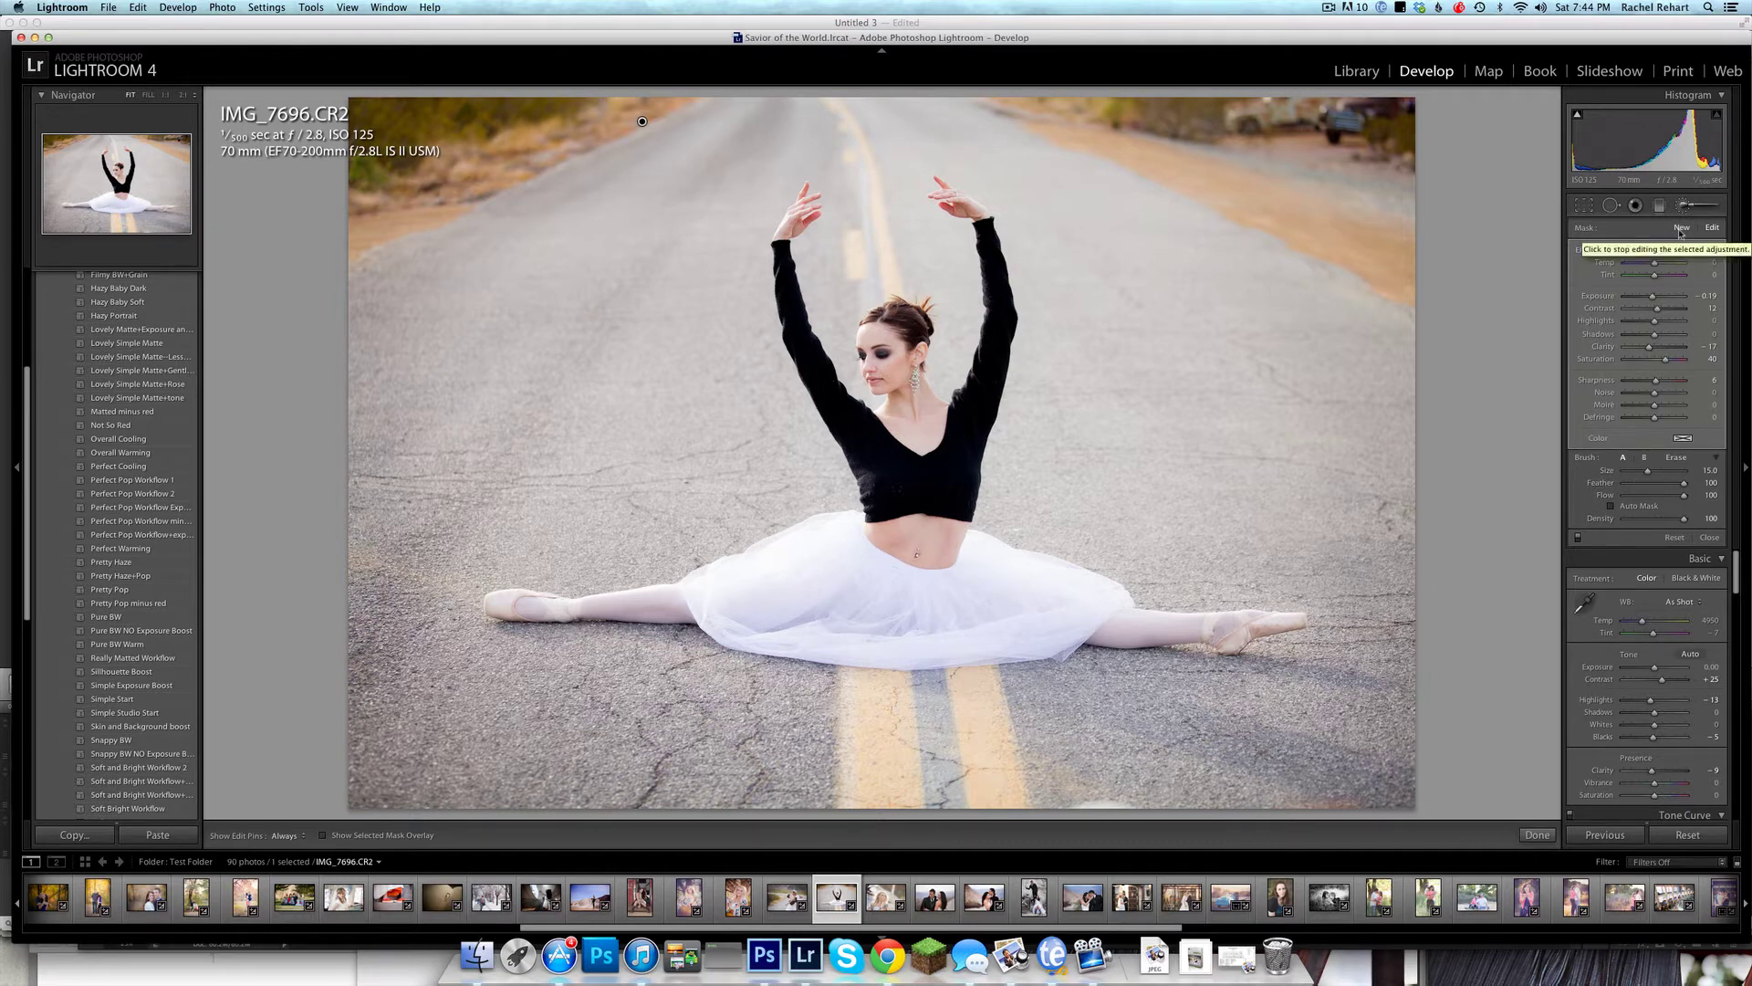
Create a new brush adjustment with Set 2 Bright, Soft Skin at size 10 and paint the dancer's face, chest and stomach.
left_click(1680, 230)
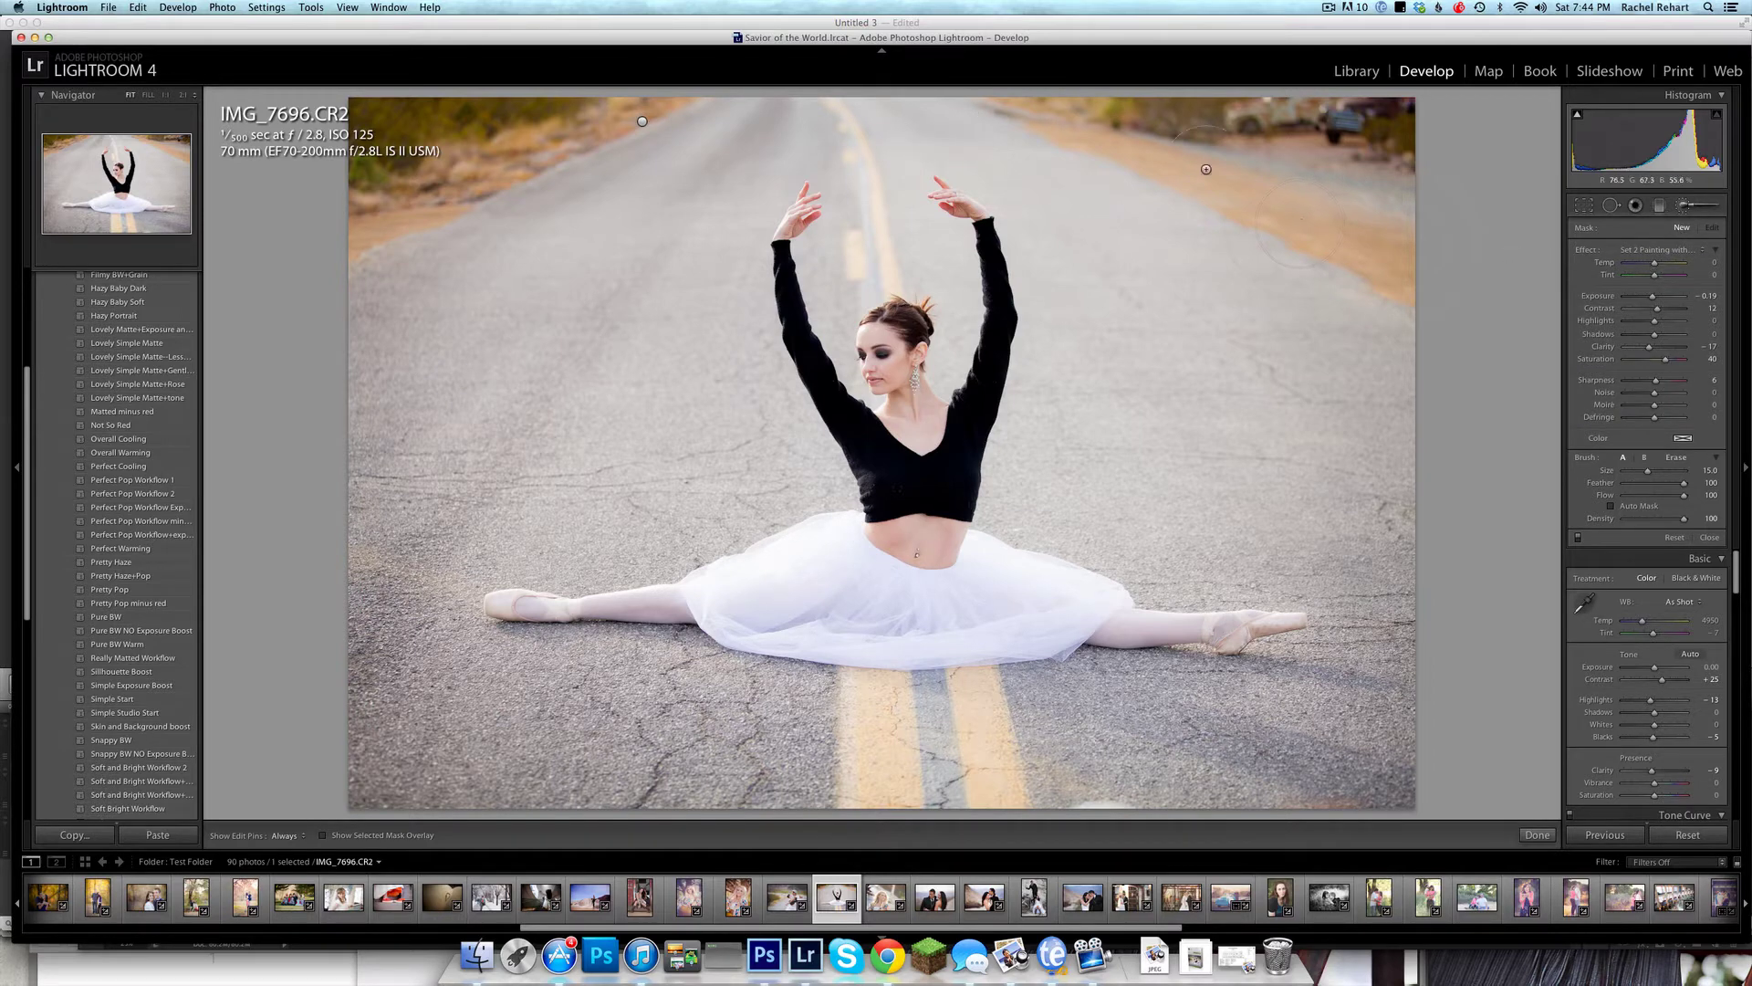
left_click(1703, 251)
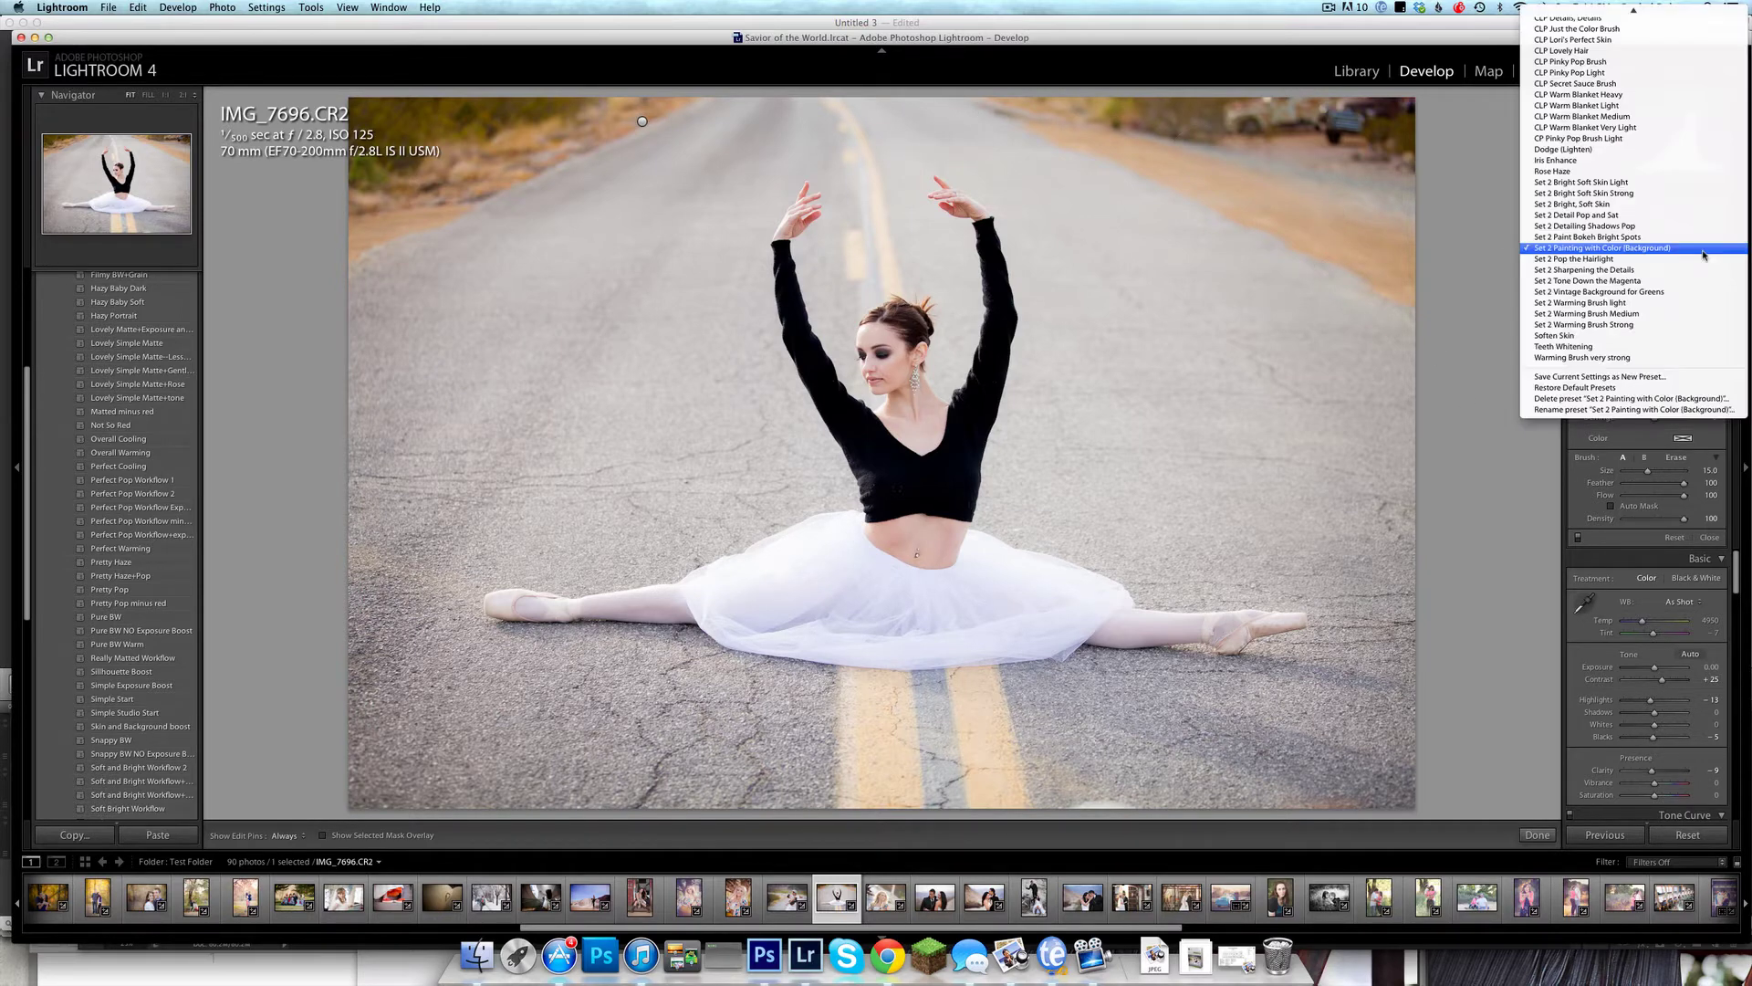
left_click(1642, 204)
scroll(838, 313, "down", 4)
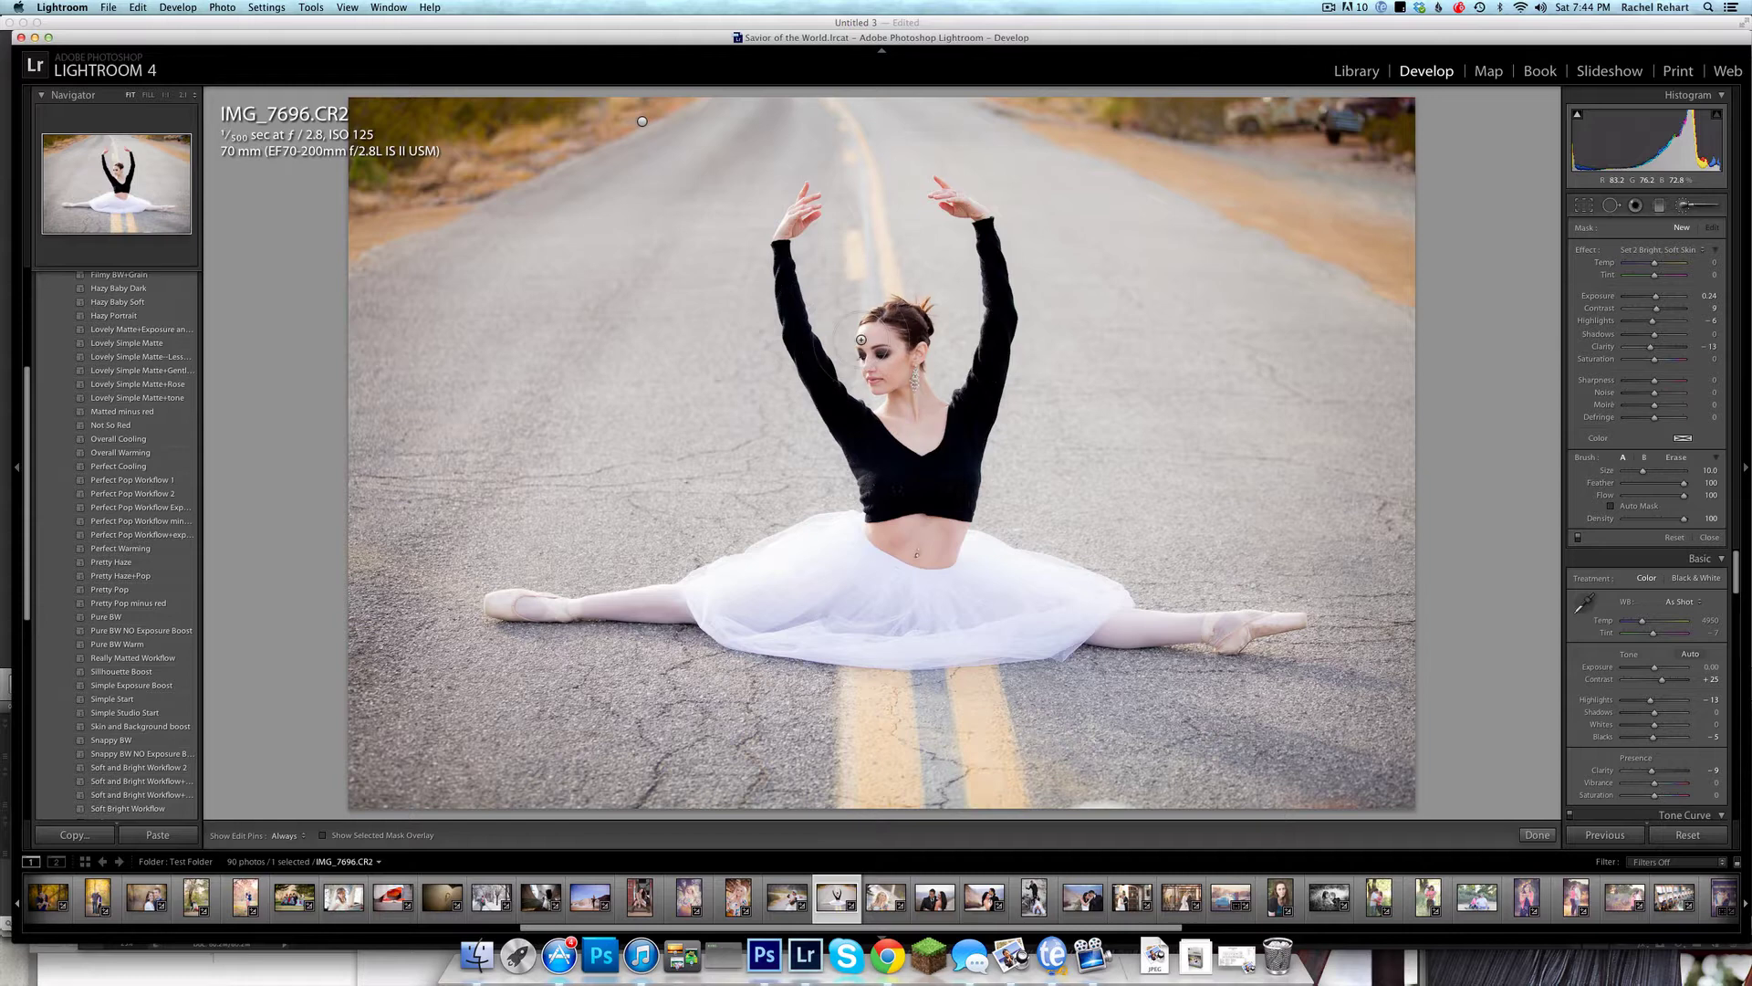
key("h")
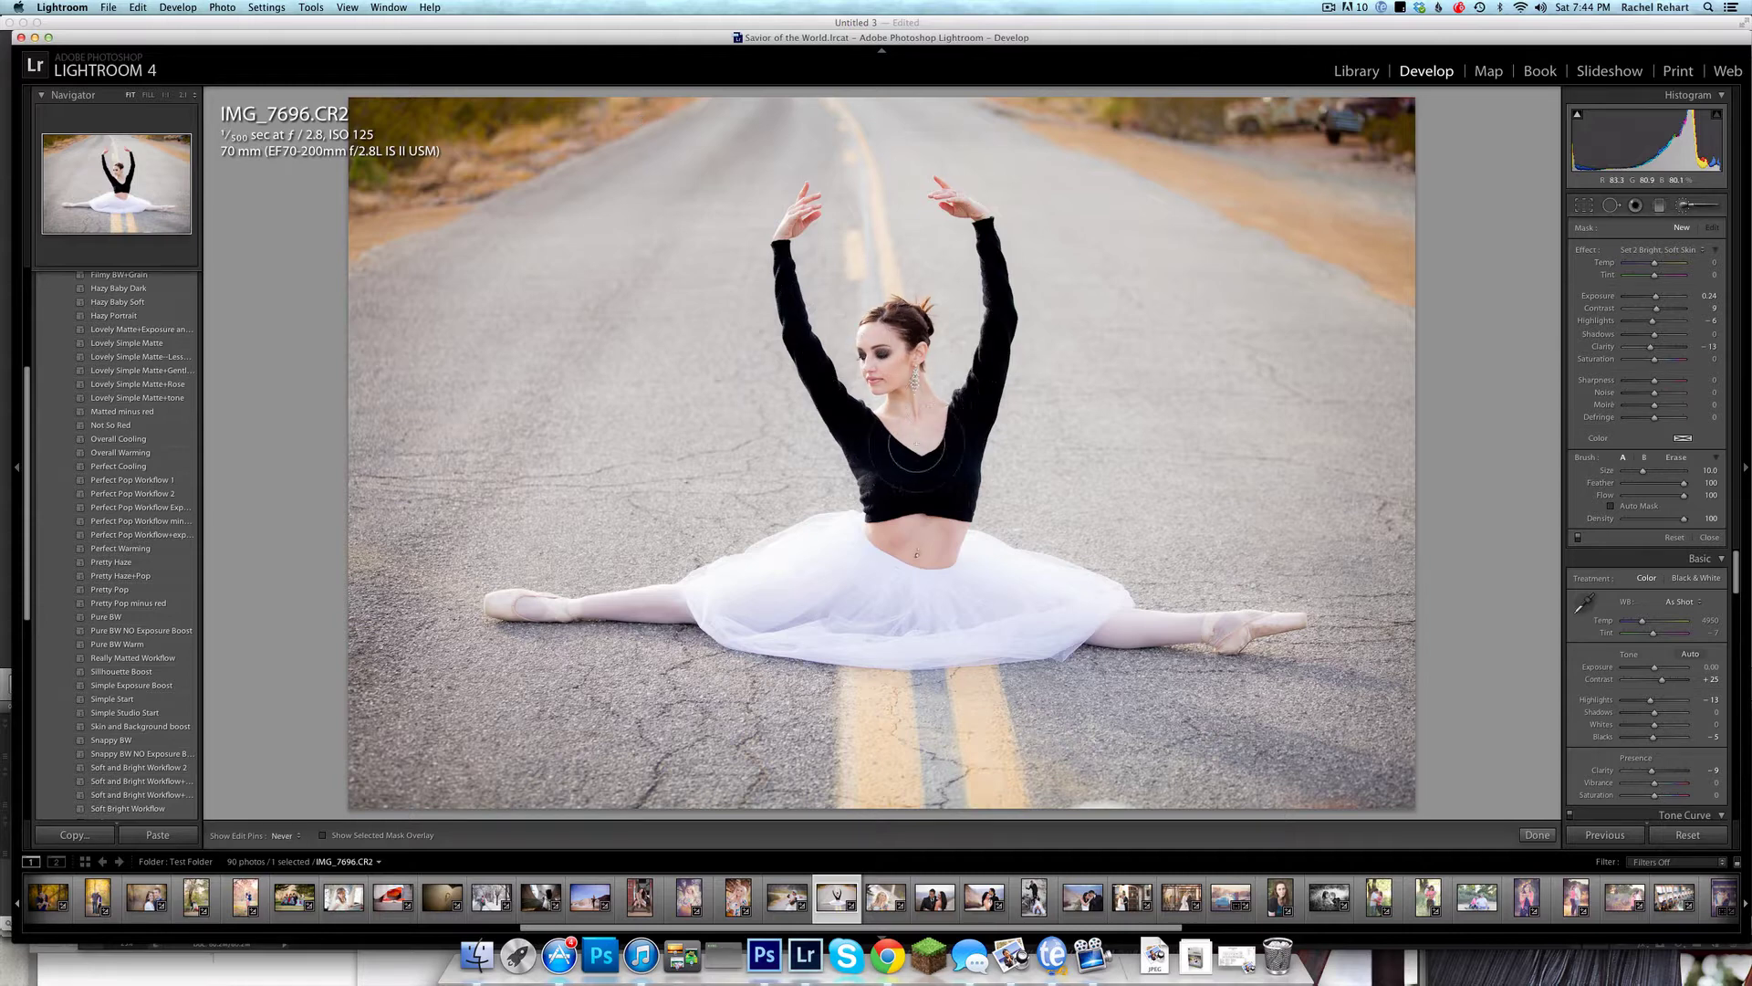
key("h")
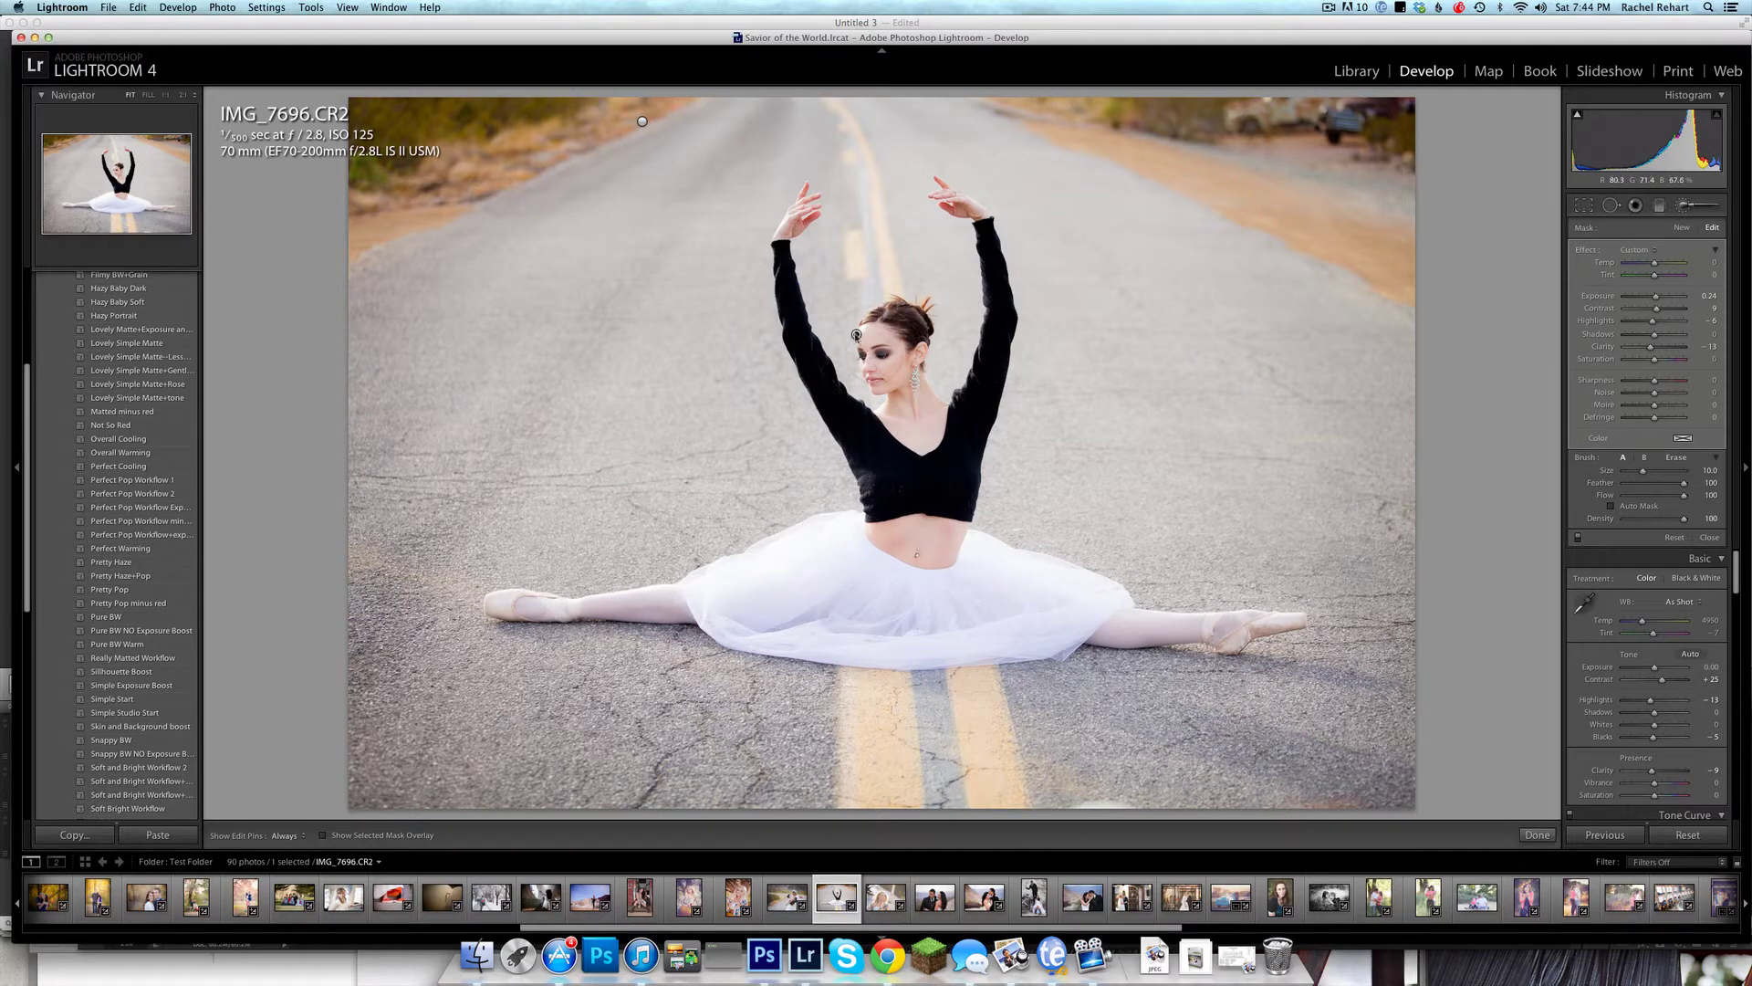
Inspect the skin adjustment's mask overlay and compare the background and skin brush pins.
mouse_move(856, 334)
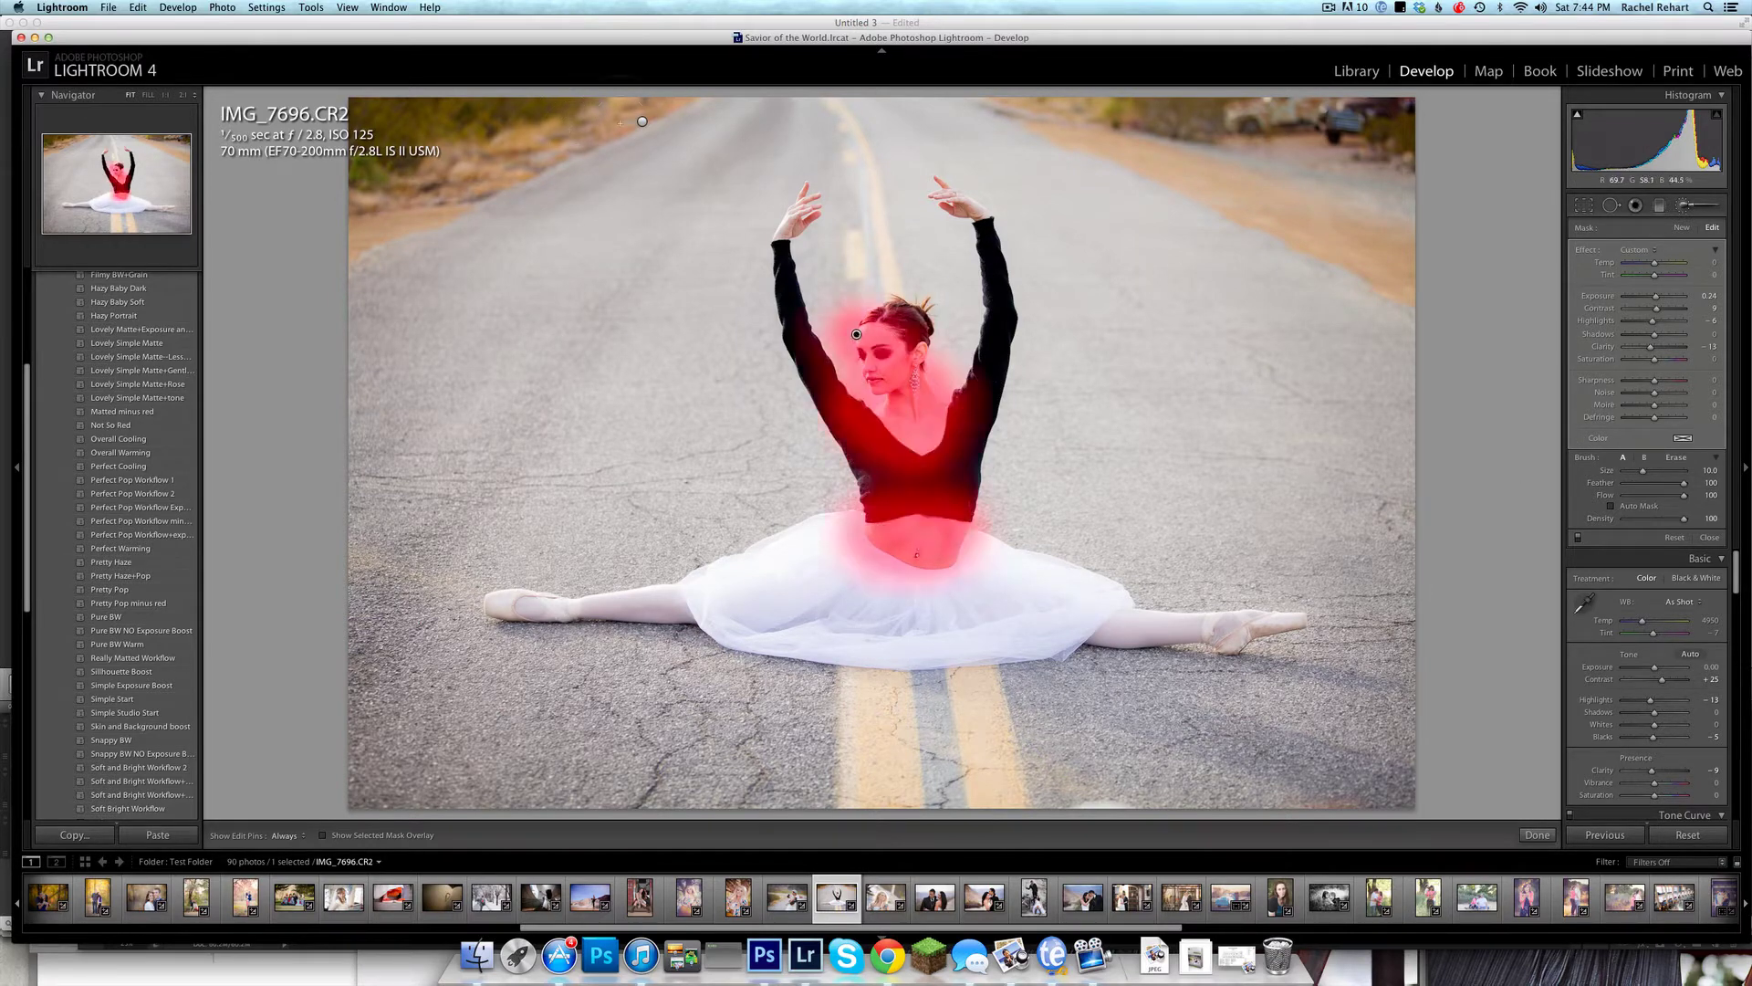
left_click(642, 121)
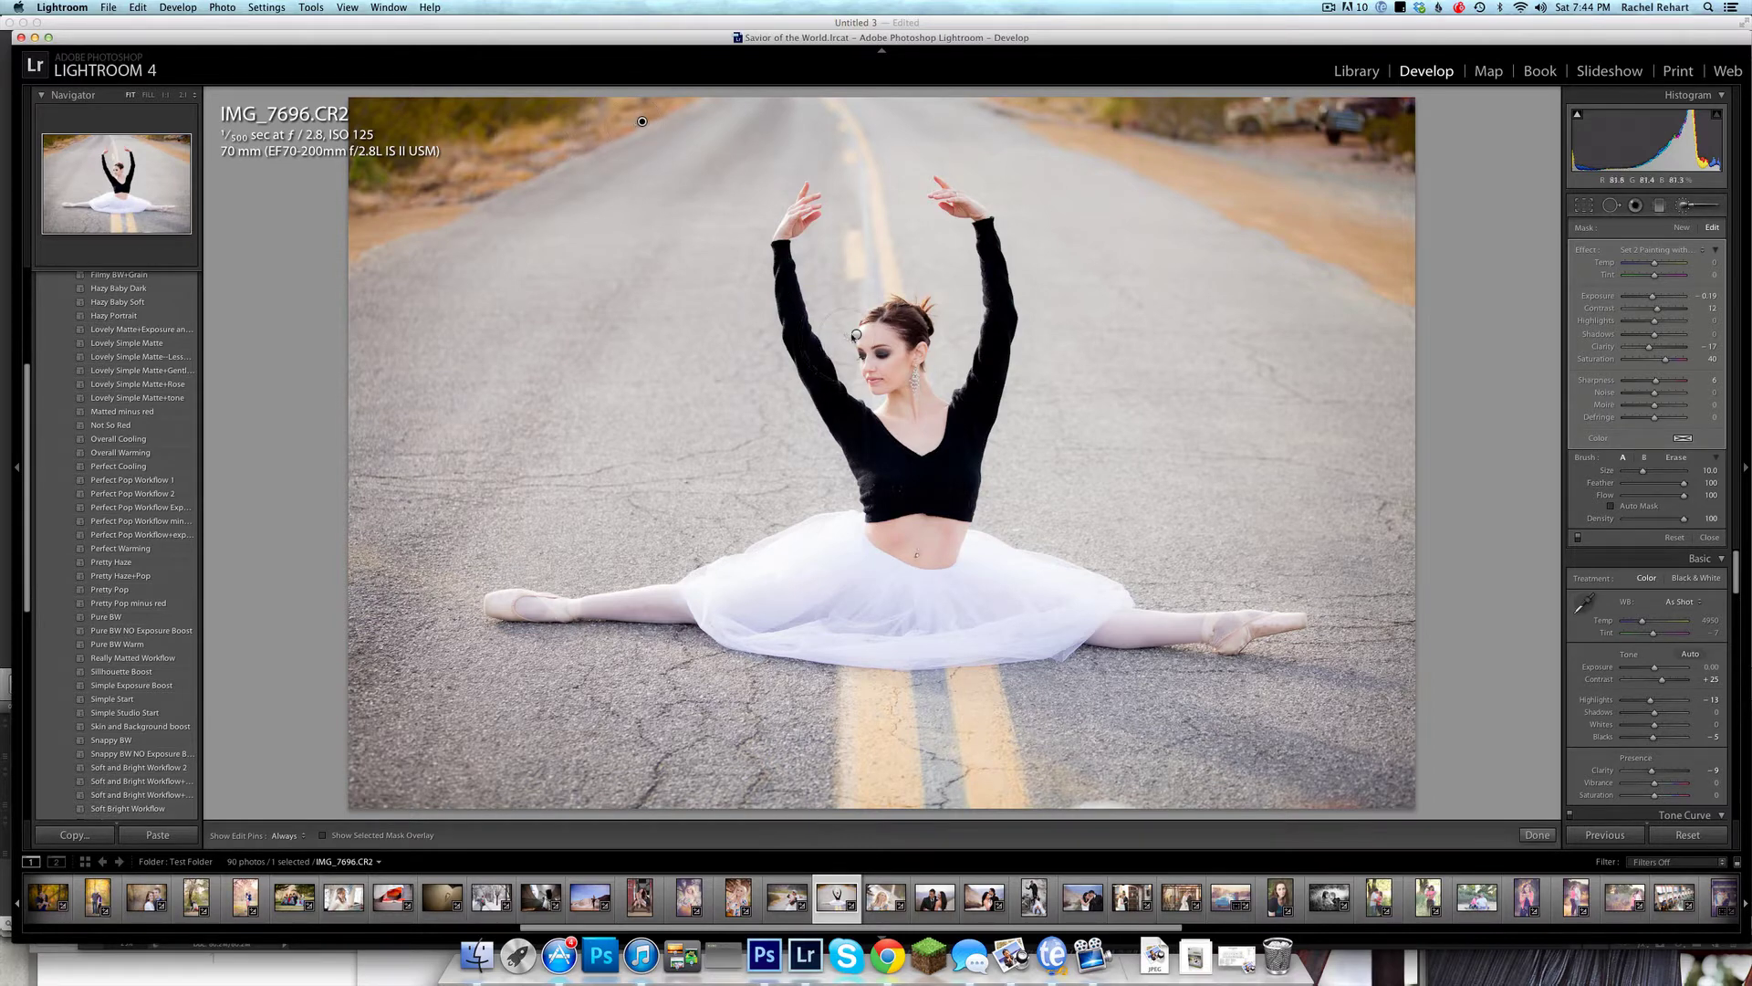
left_click(856, 334)
Create a new brush adjustment with Set 2 Detailing Shadows Pop and paint the stomach with a smaller brush.
left_click(1685, 229)
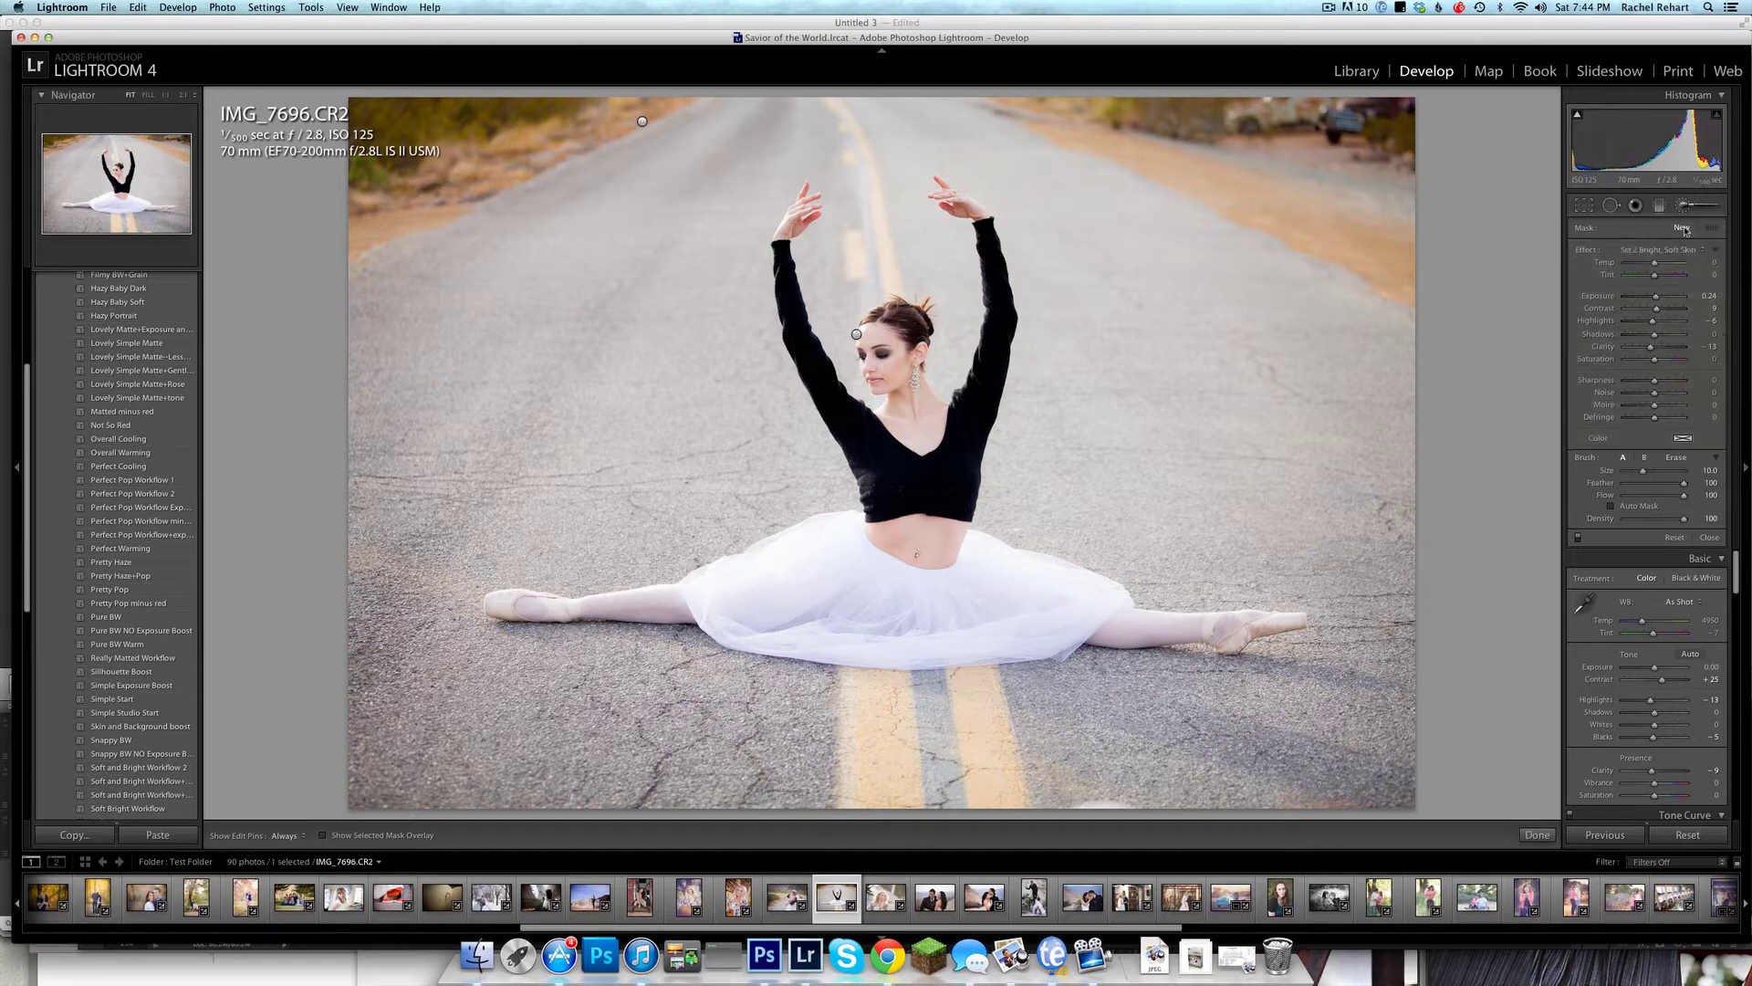
left_click(1703, 250)
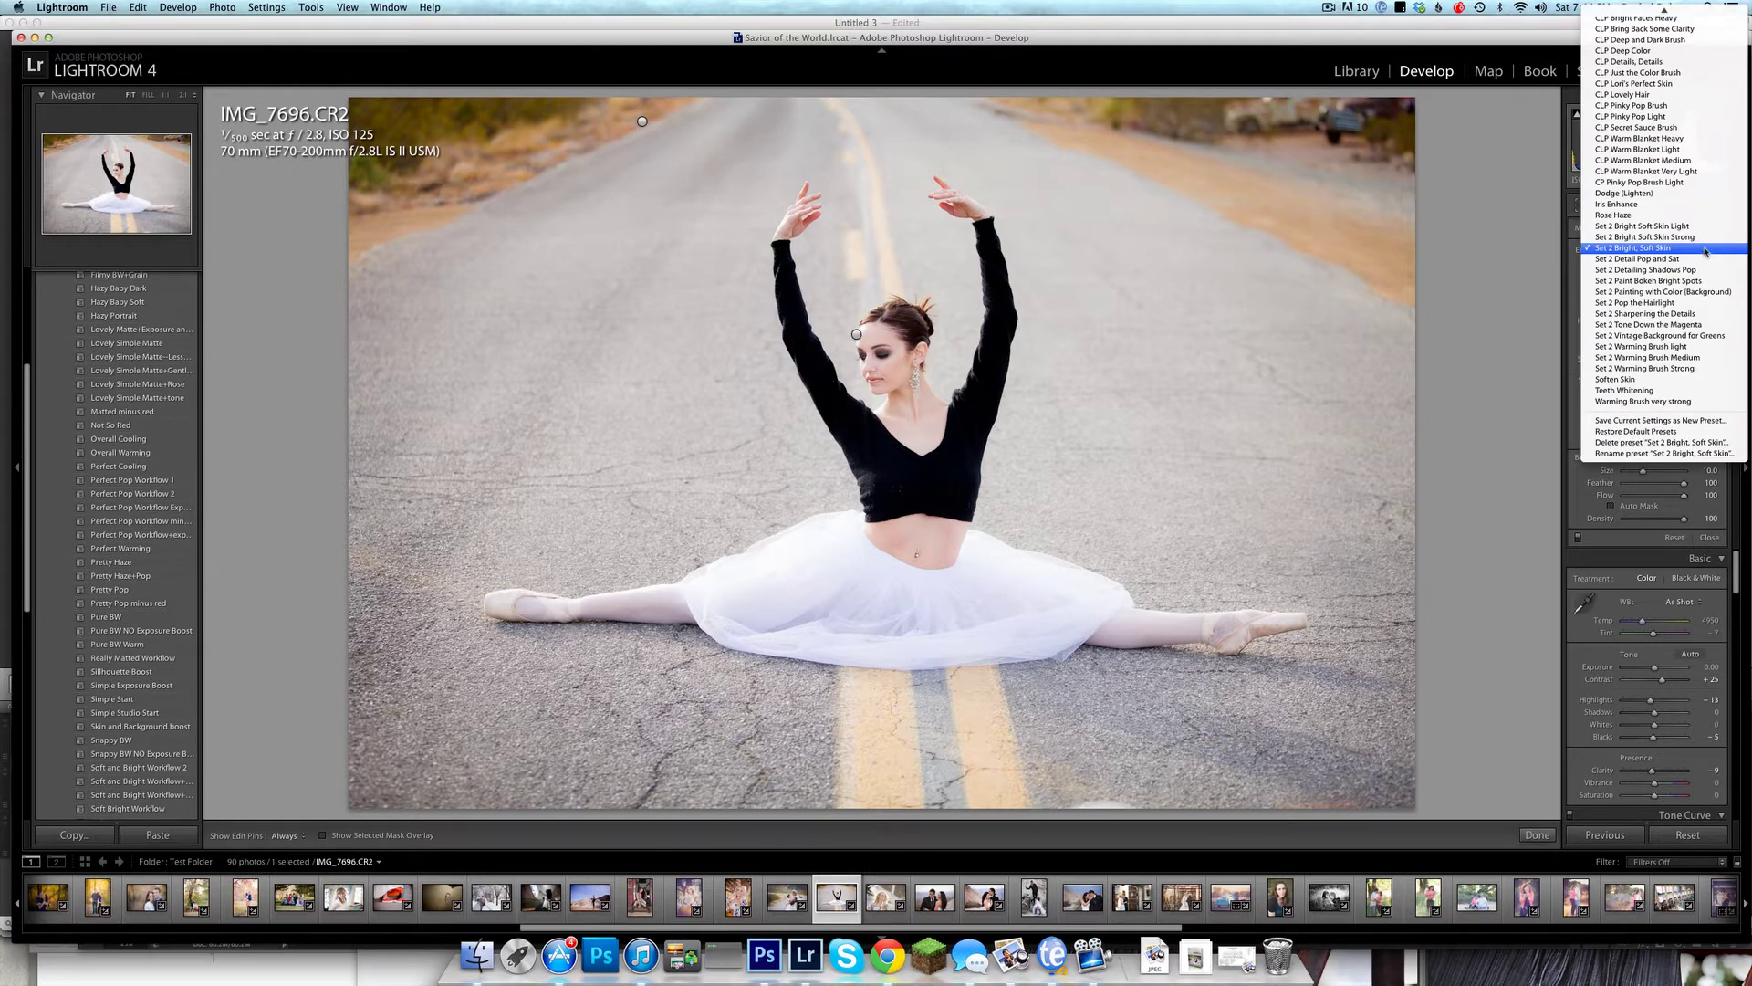
left_click(1683, 270)
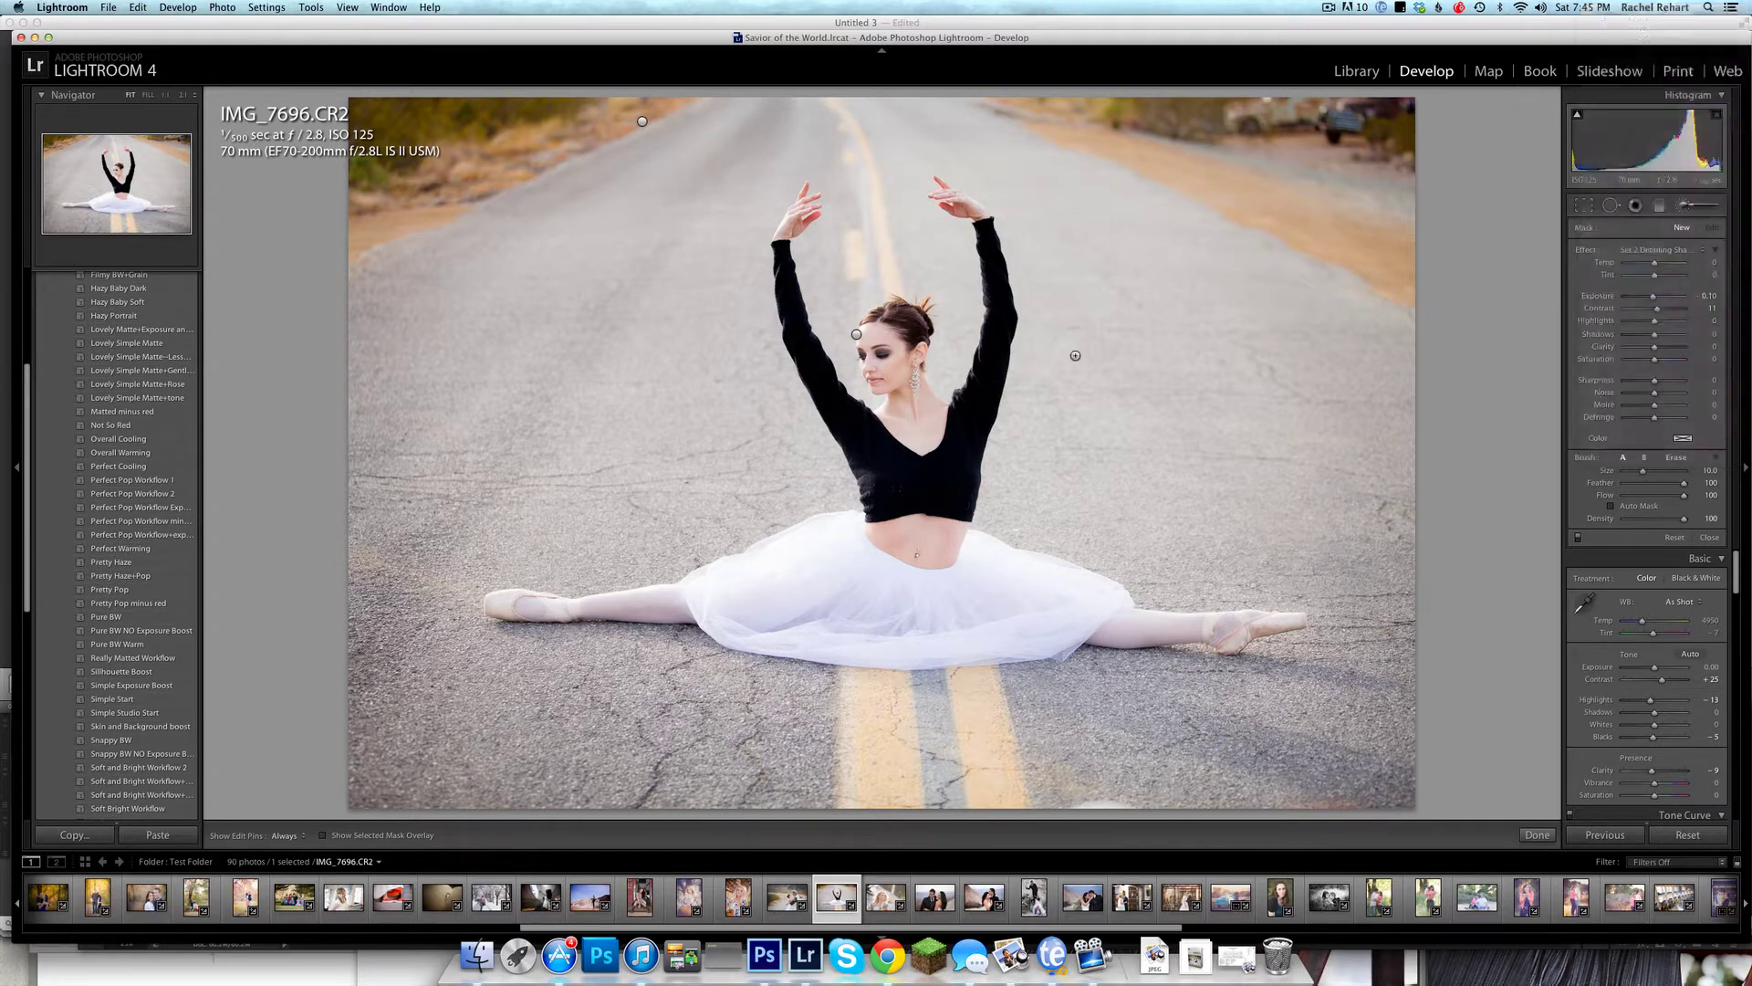
key("bracketleft")
key("bracketleft")
key("bracketleft")
left_click_drag(942, 534, 906, 583)
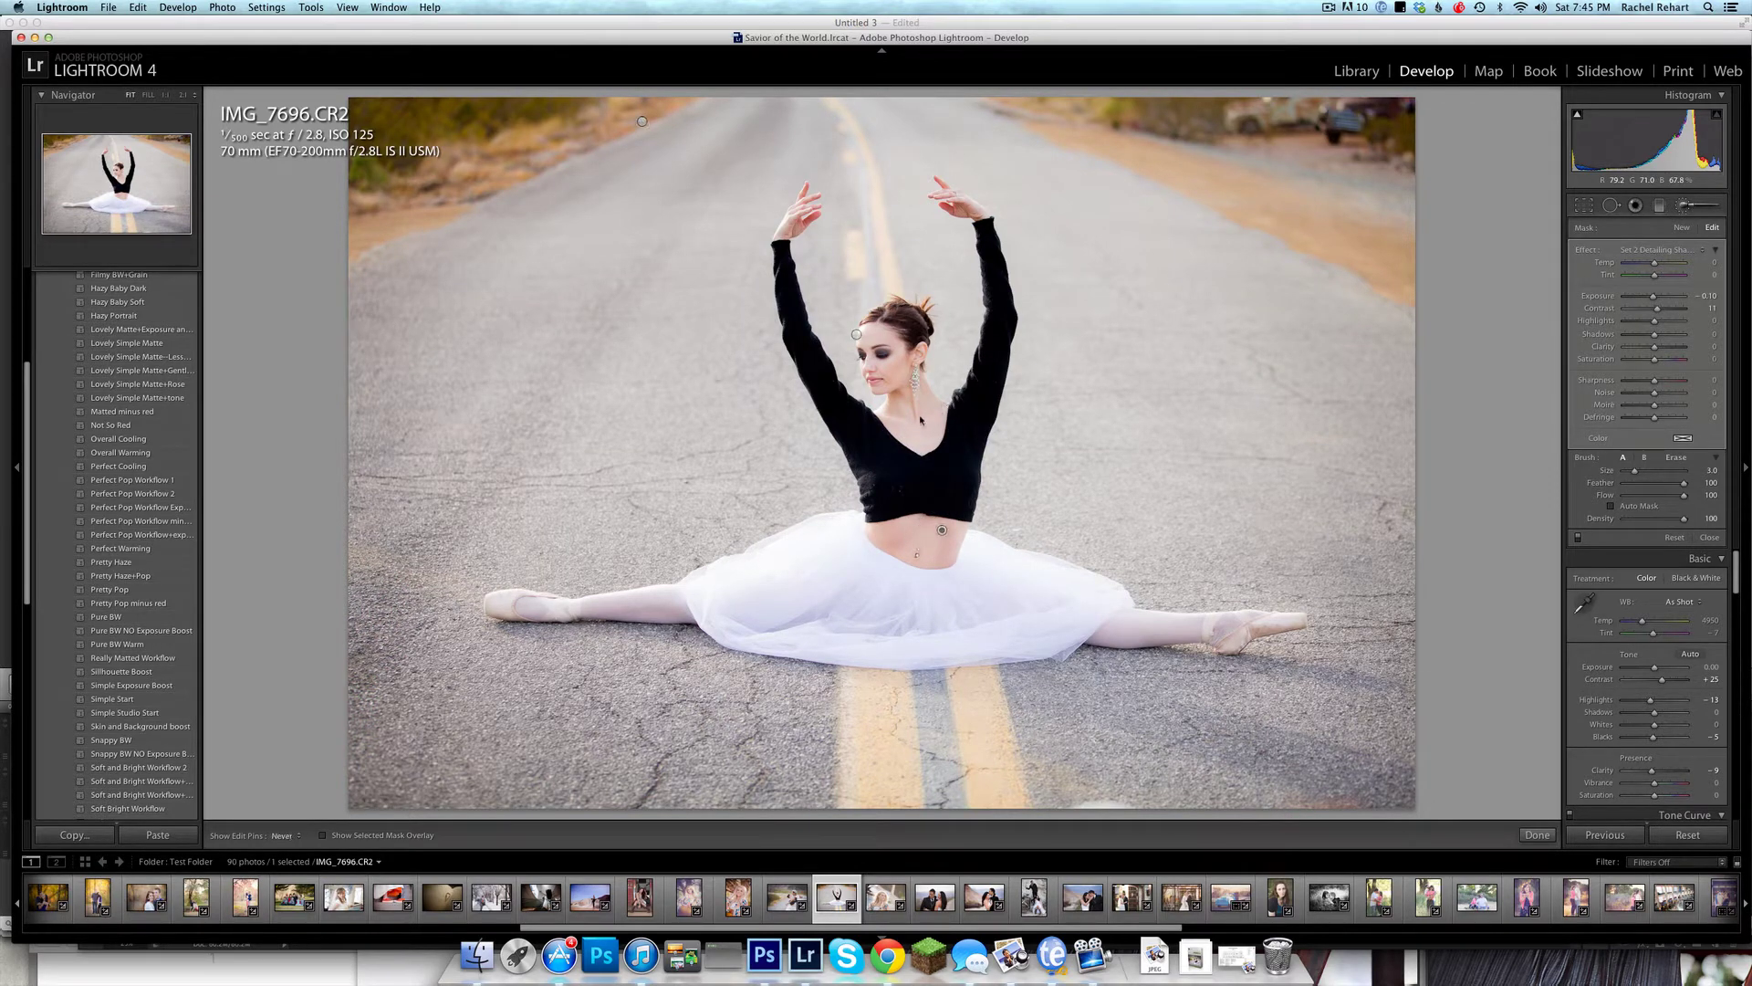
Continue painting the shadow detail on the neck and tutu with a resized brush, and close the adjustment brush.
key("bracketleft")
key("bracketleft")
key("h")
key("h")
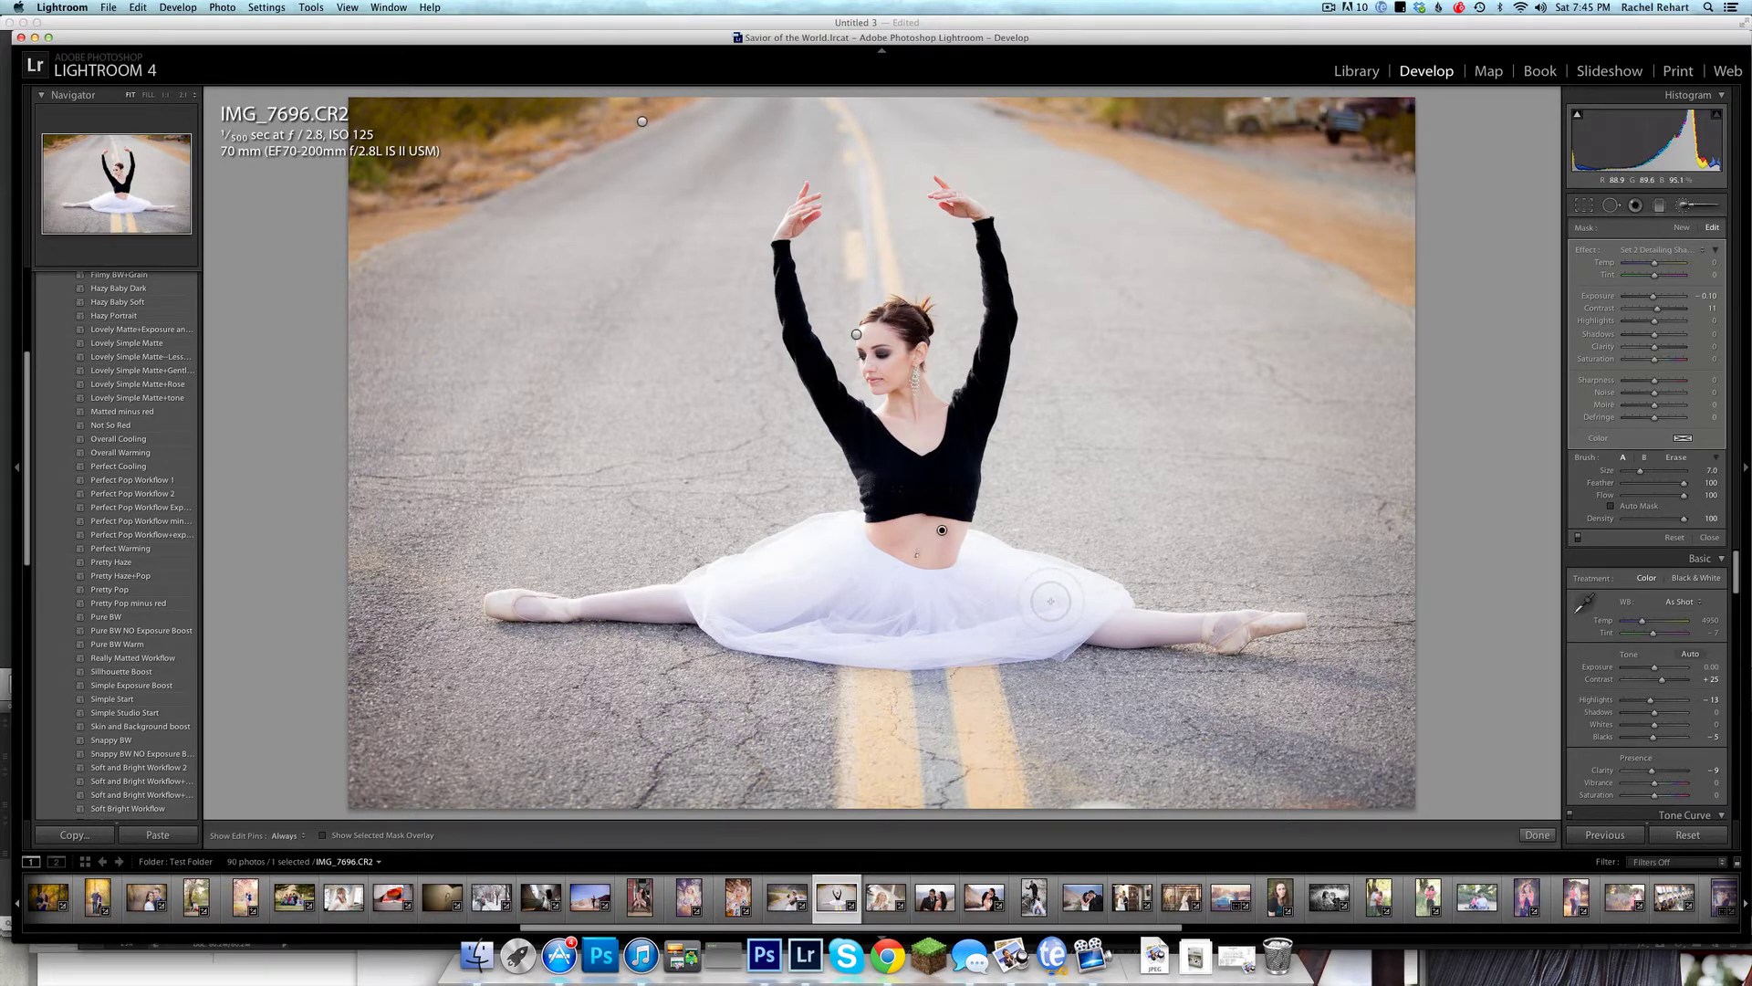
key("h")
key("h")
left_click(1687, 206)
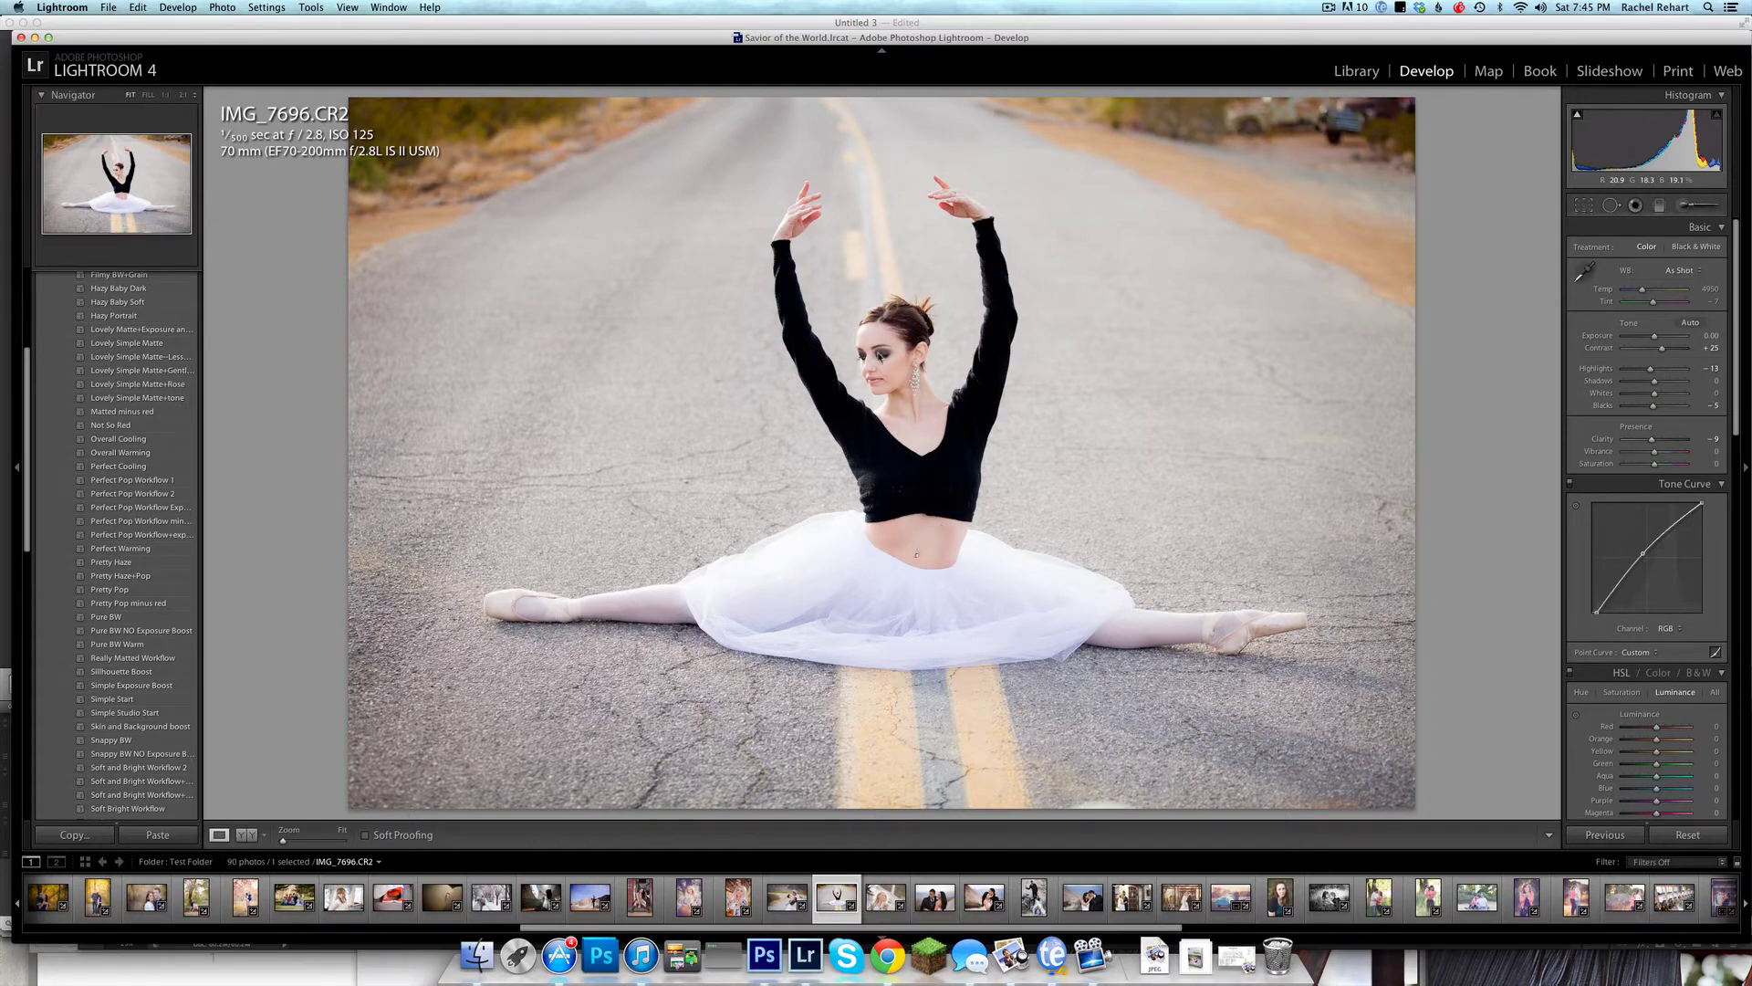
Create a new brush adjustment with Set 2 Detail Pop and Sat and start painting the dancer's eye with a smaller brush.
left_click(882, 356)
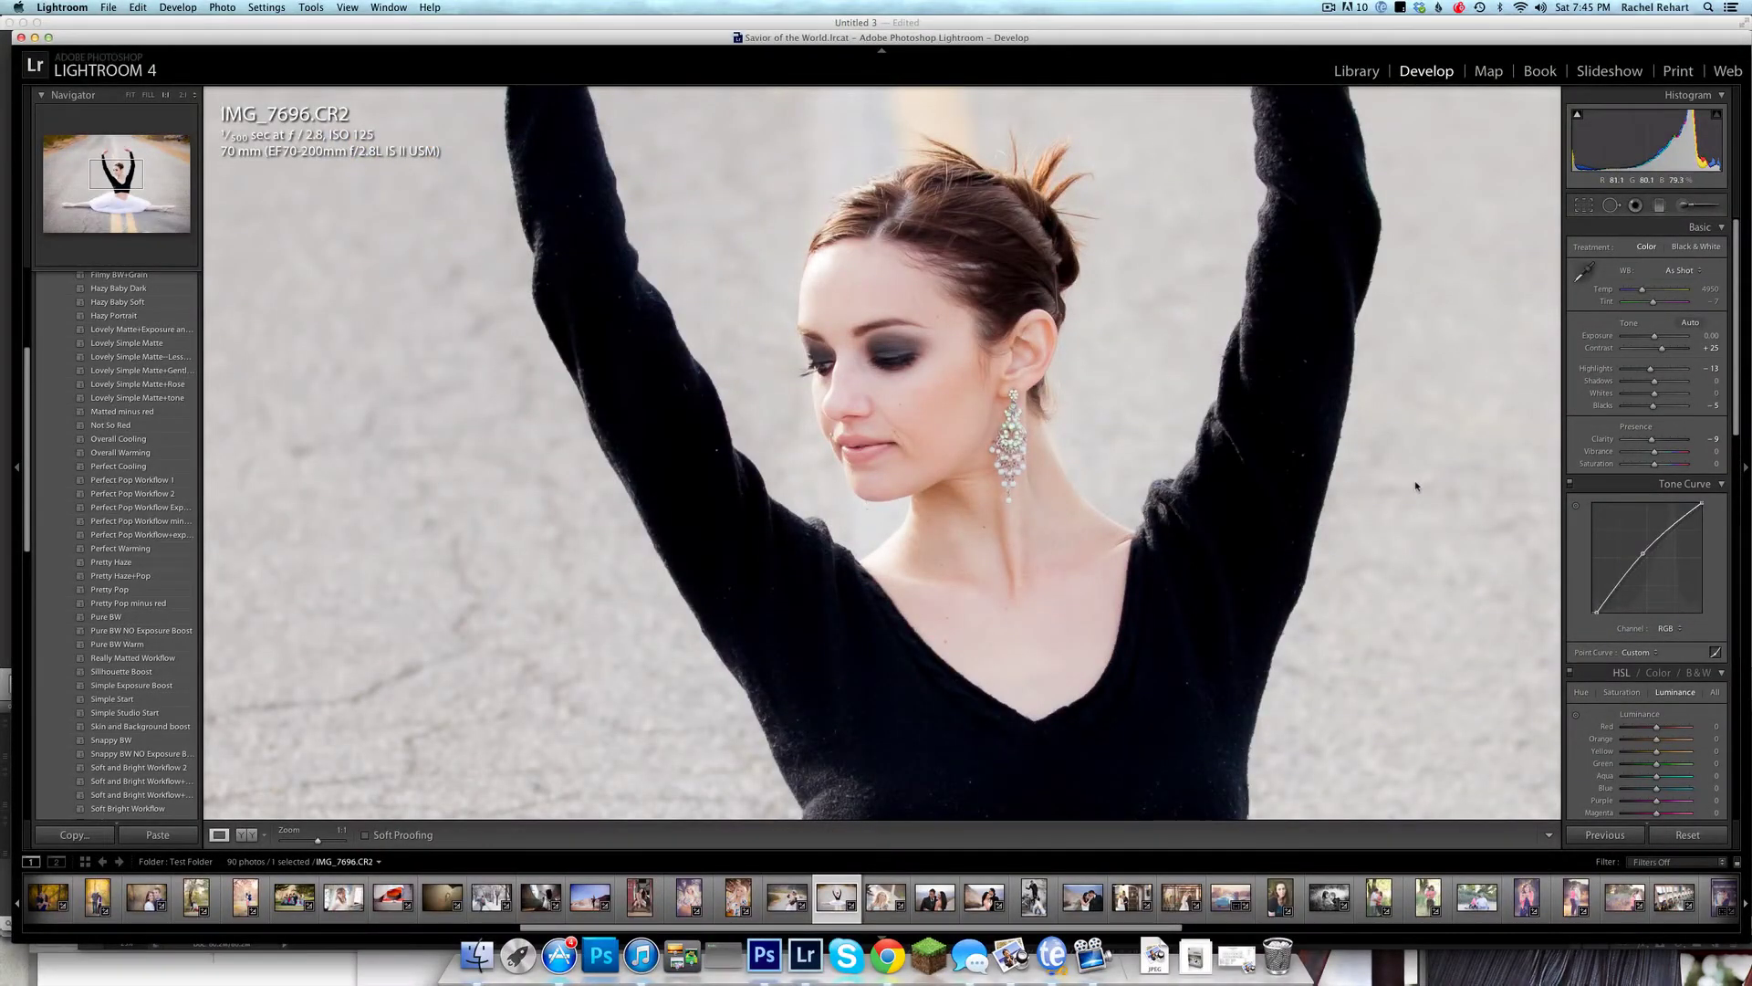
left_click(1688, 206)
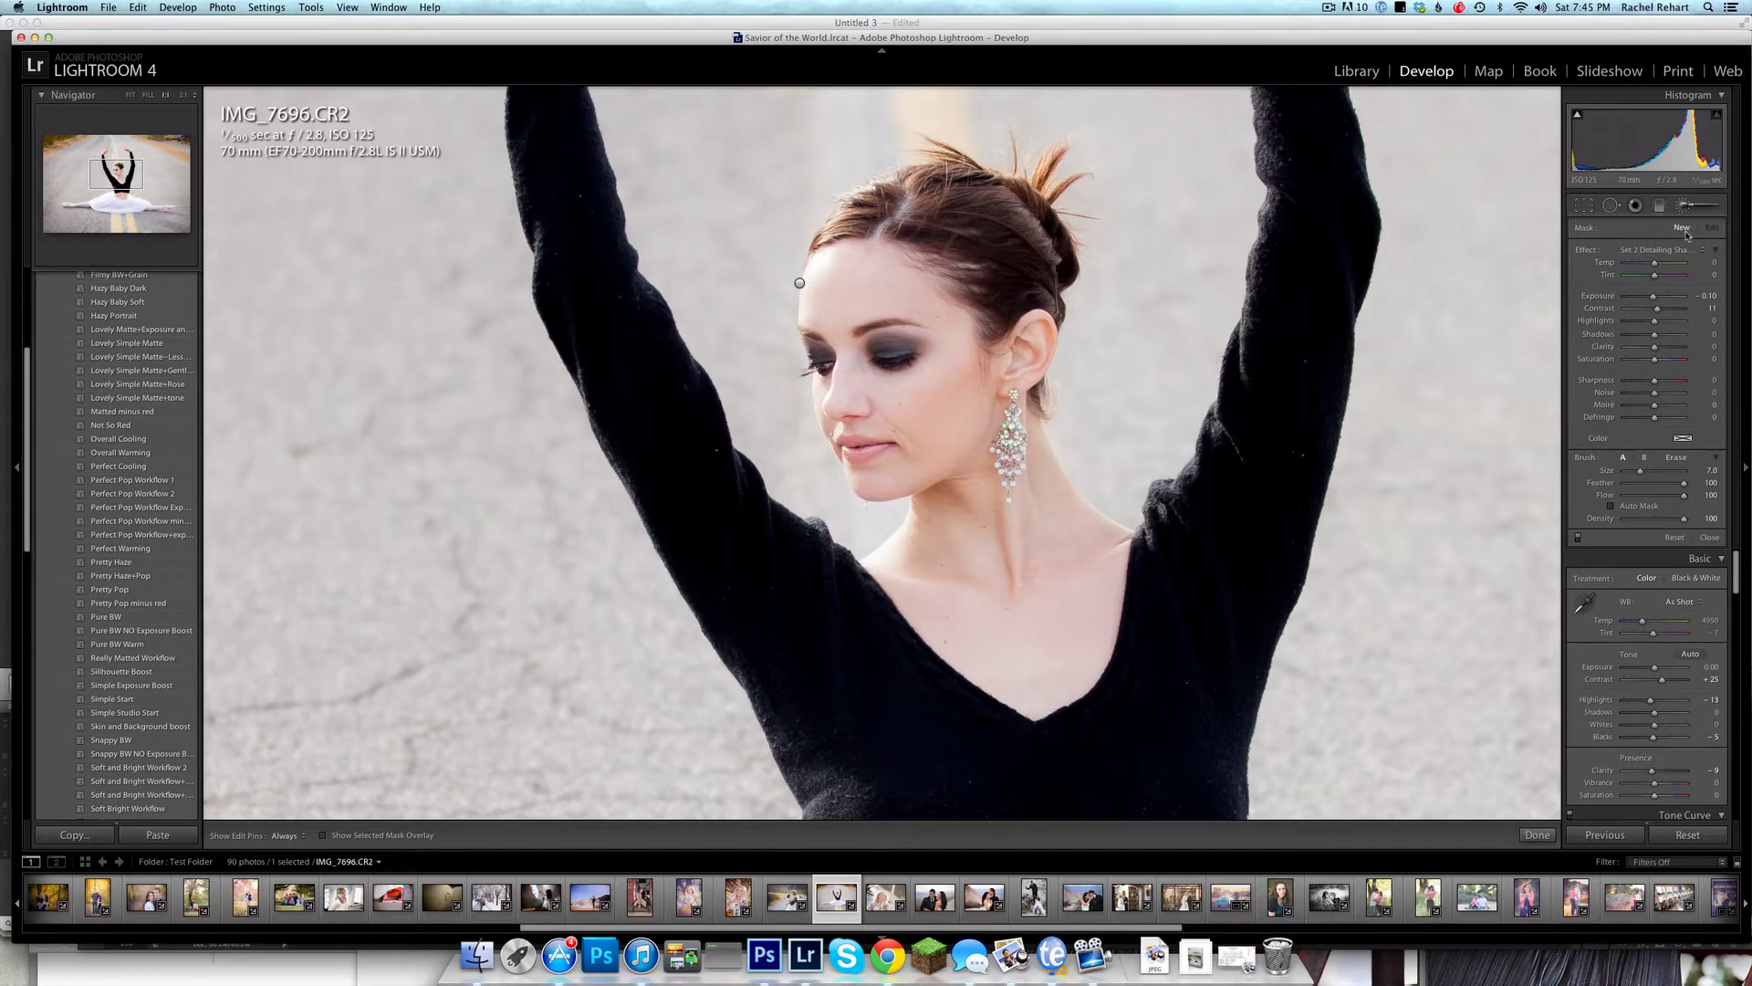
left_click(1703, 250)
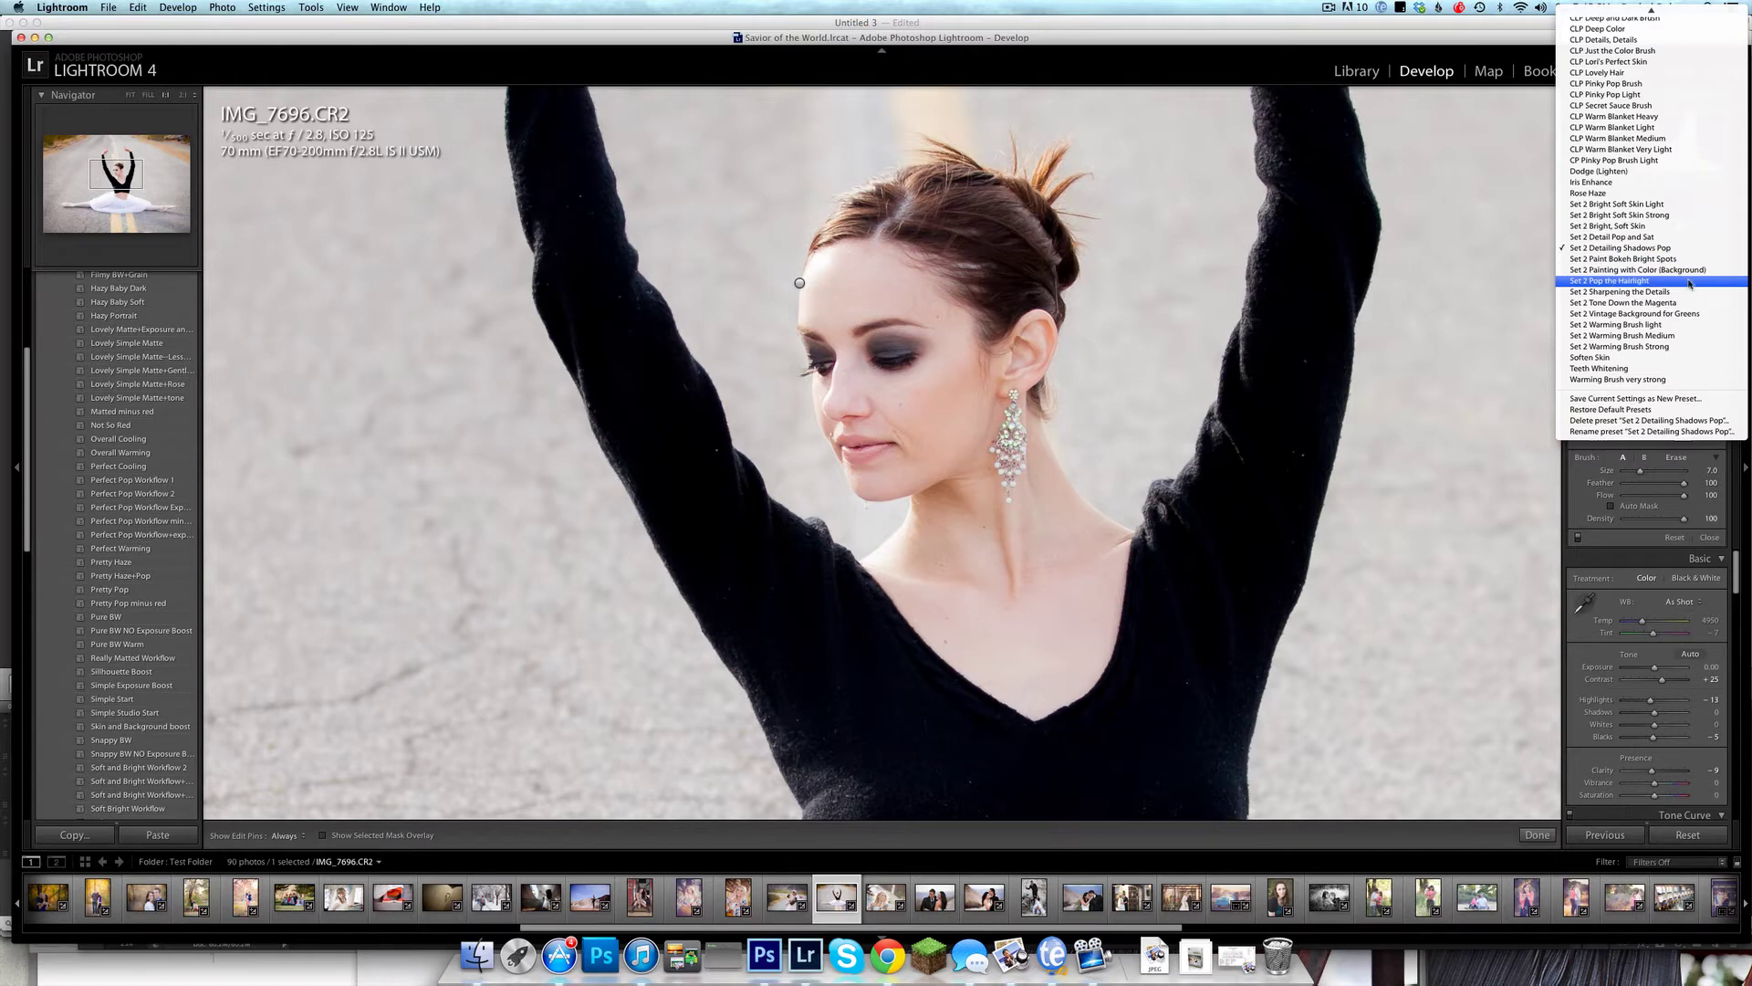
left_click(1633, 248)
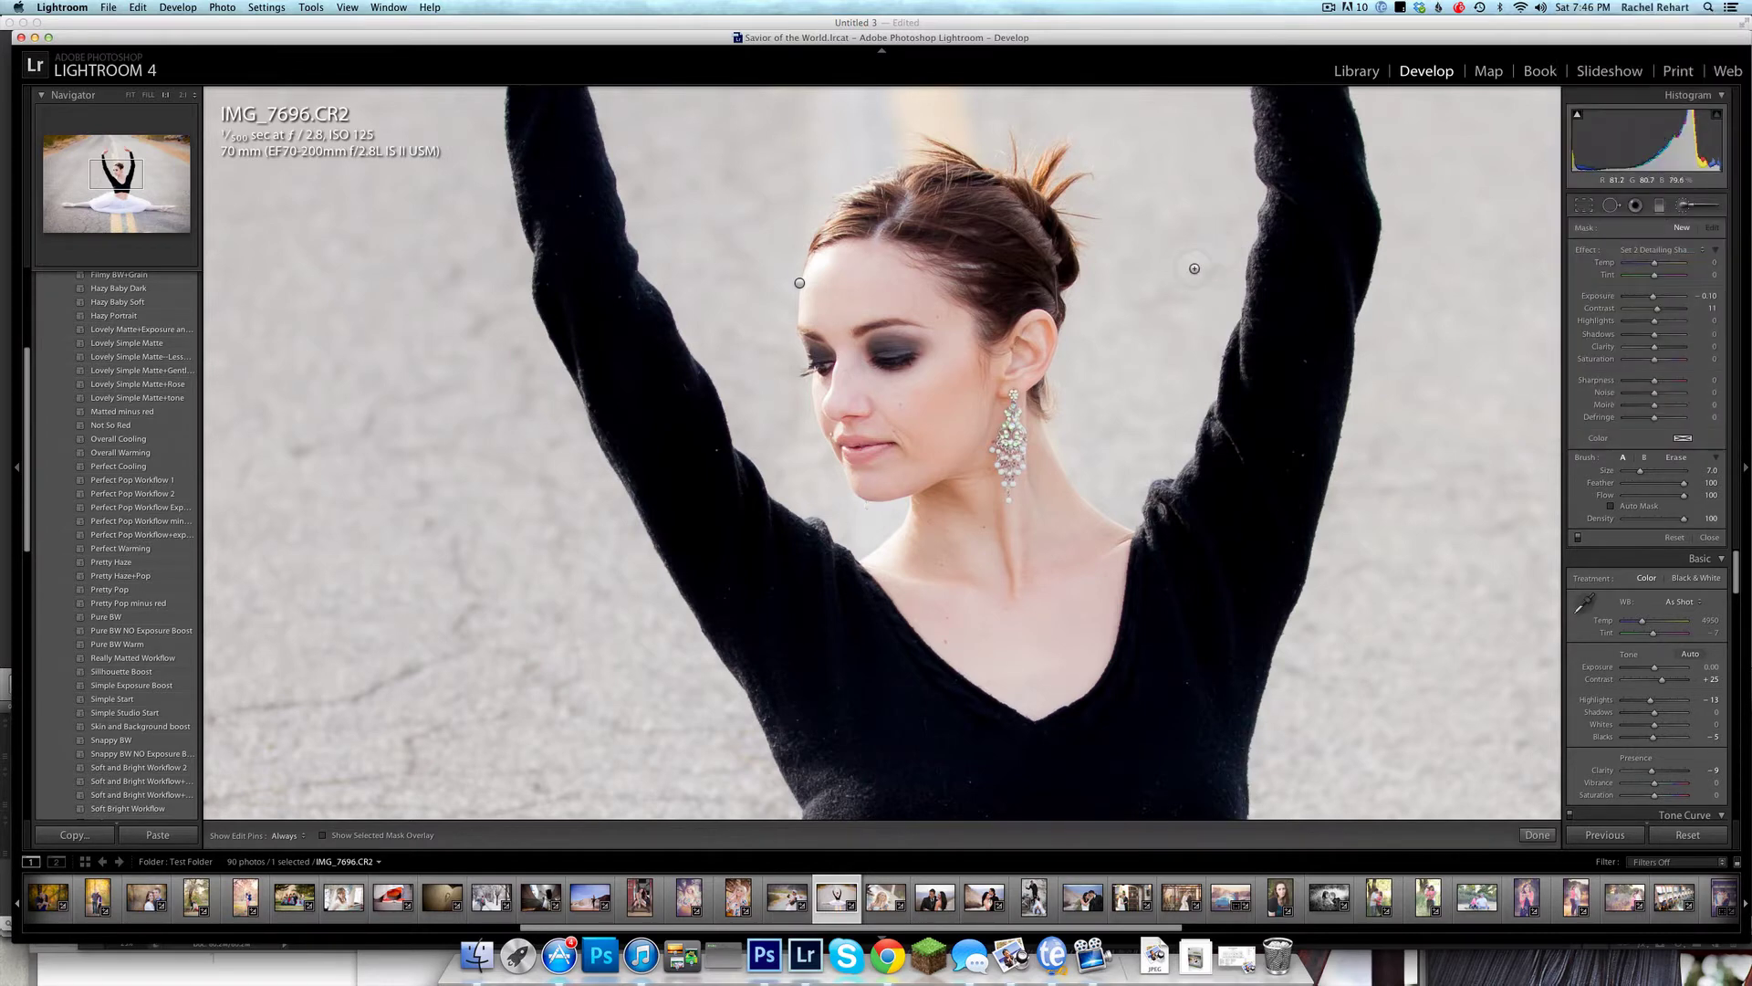
left_click(1699, 251)
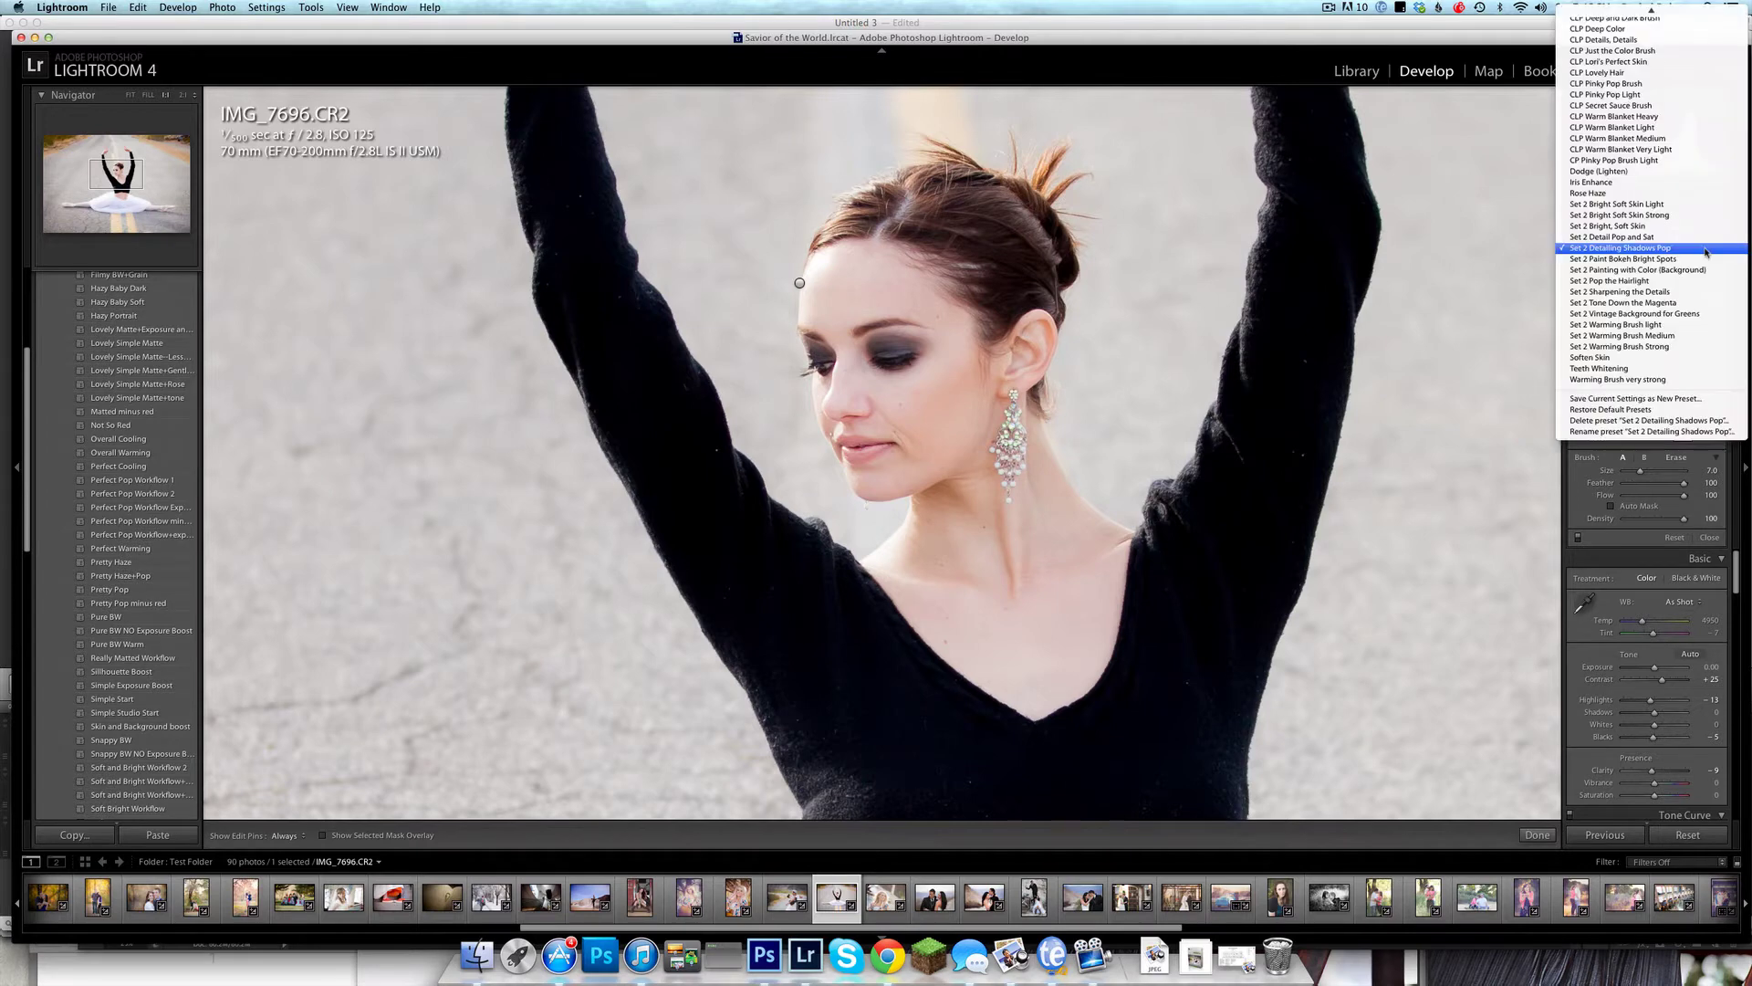
left_click(1653, 238)
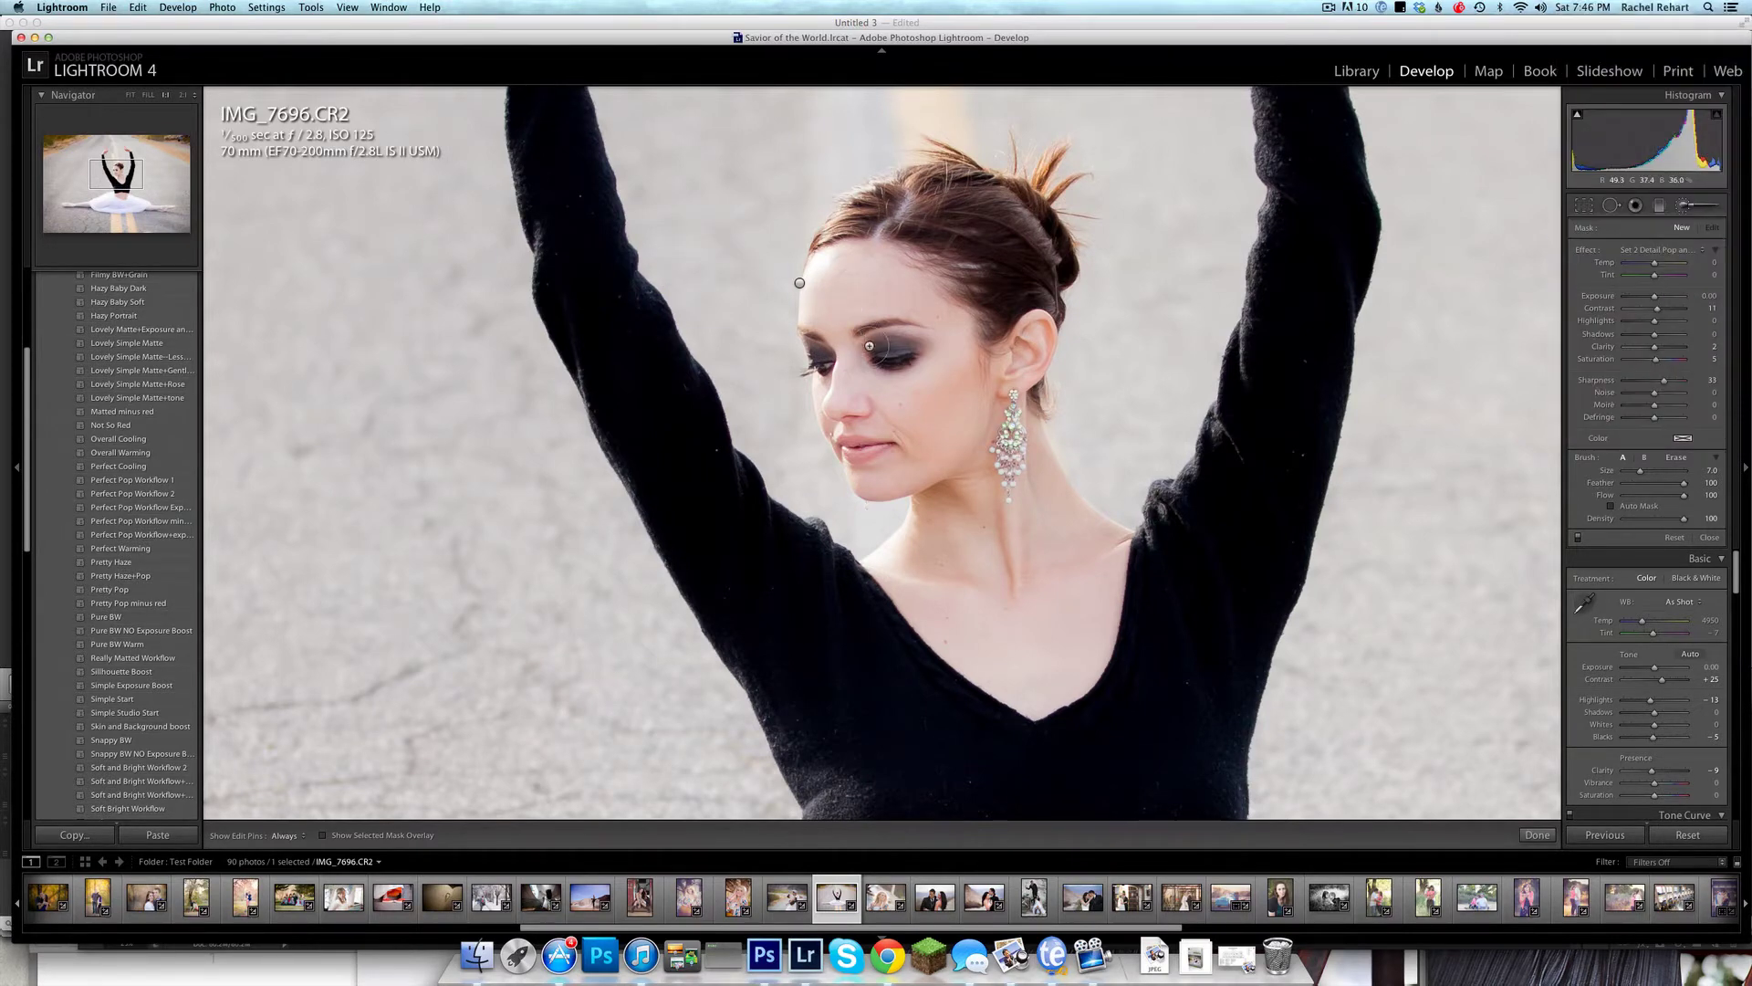
key("bracketleft")
key("bracketleft")
left_click(880, 350)
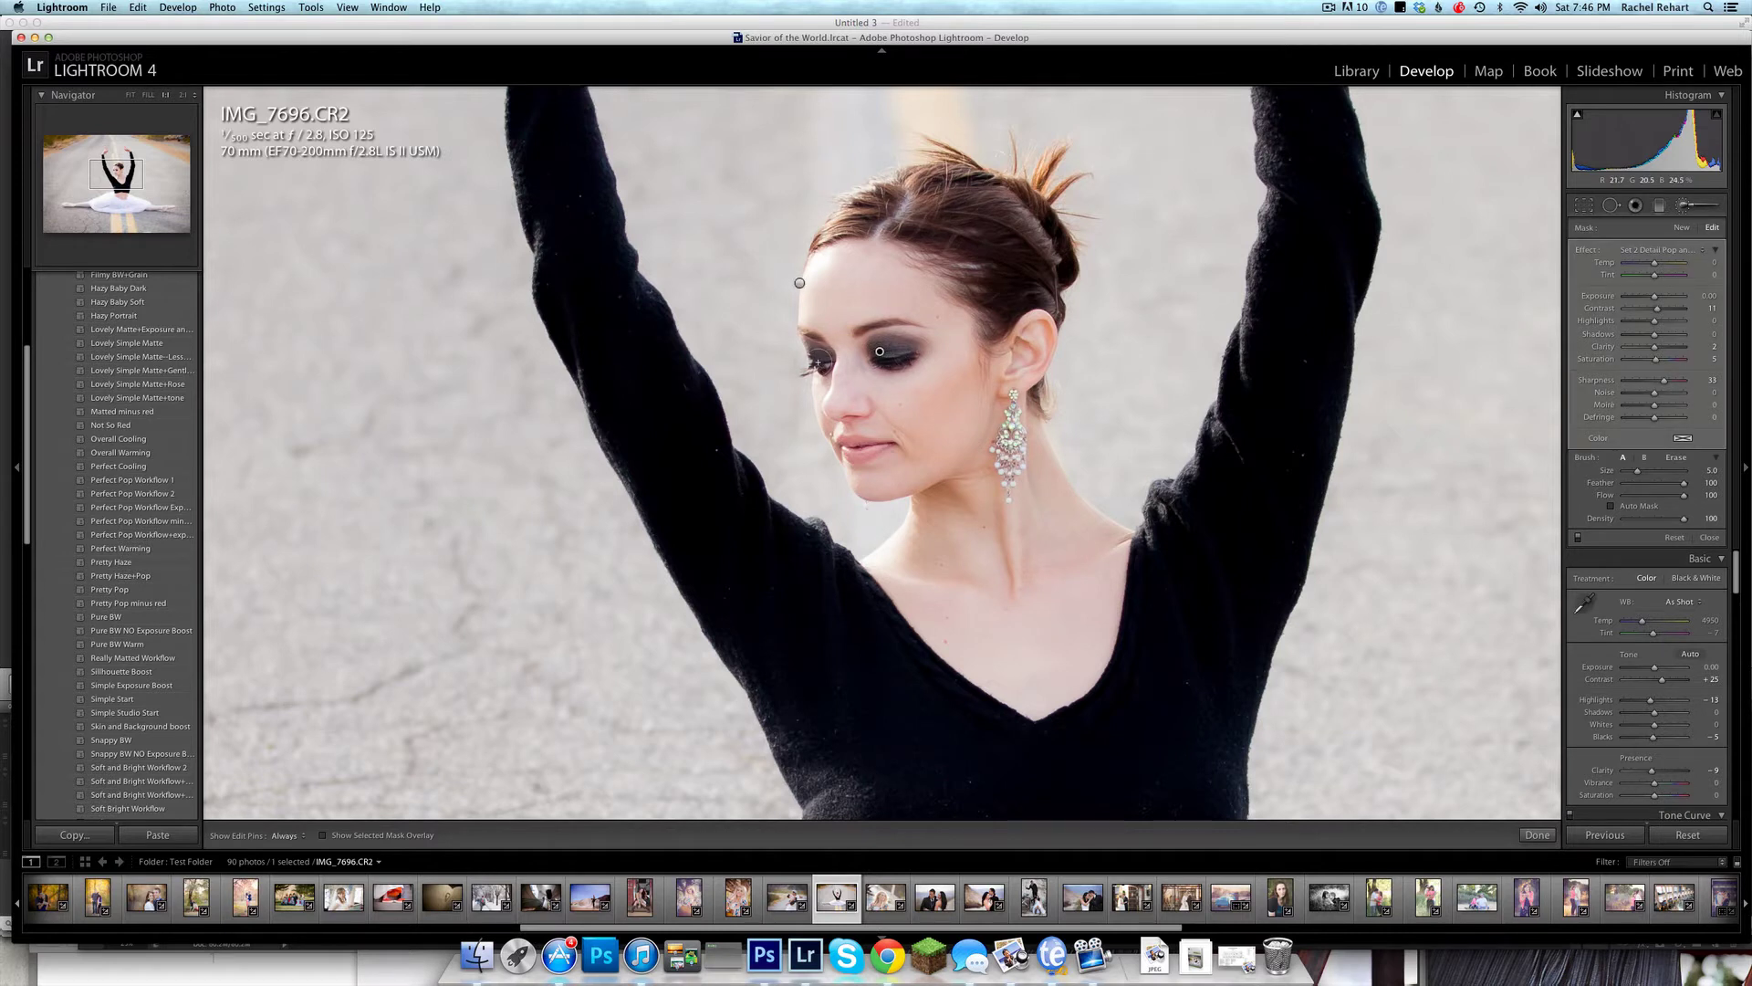
Continue painting the eye detail with the brush reduced to size 2, toggling the edit pins to check it, and close the adjustment brush.
key("bracketleft")
key("bracketleft")
key("bracketleft")
key("bracketleft")
key("h")
key("h")
key("bracketright")
key("h")
key("h")
key("h")
key("h")
key("h")
left_click(1681, 210)
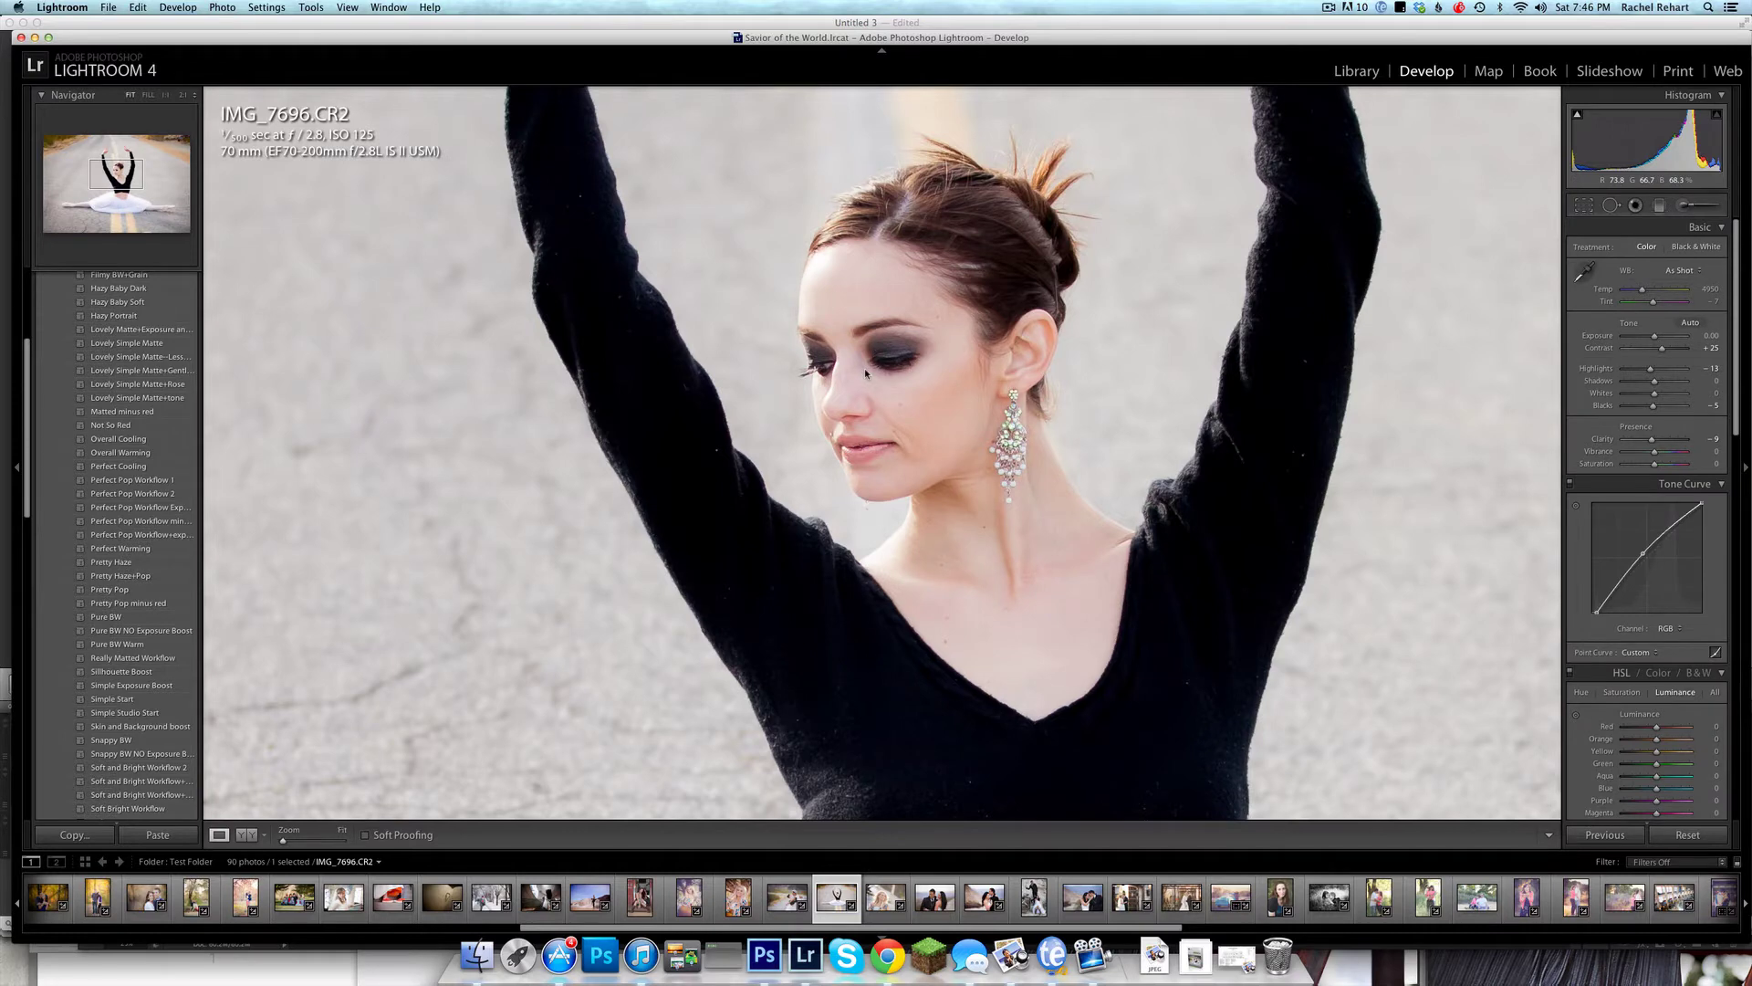
left_click(864, 370)
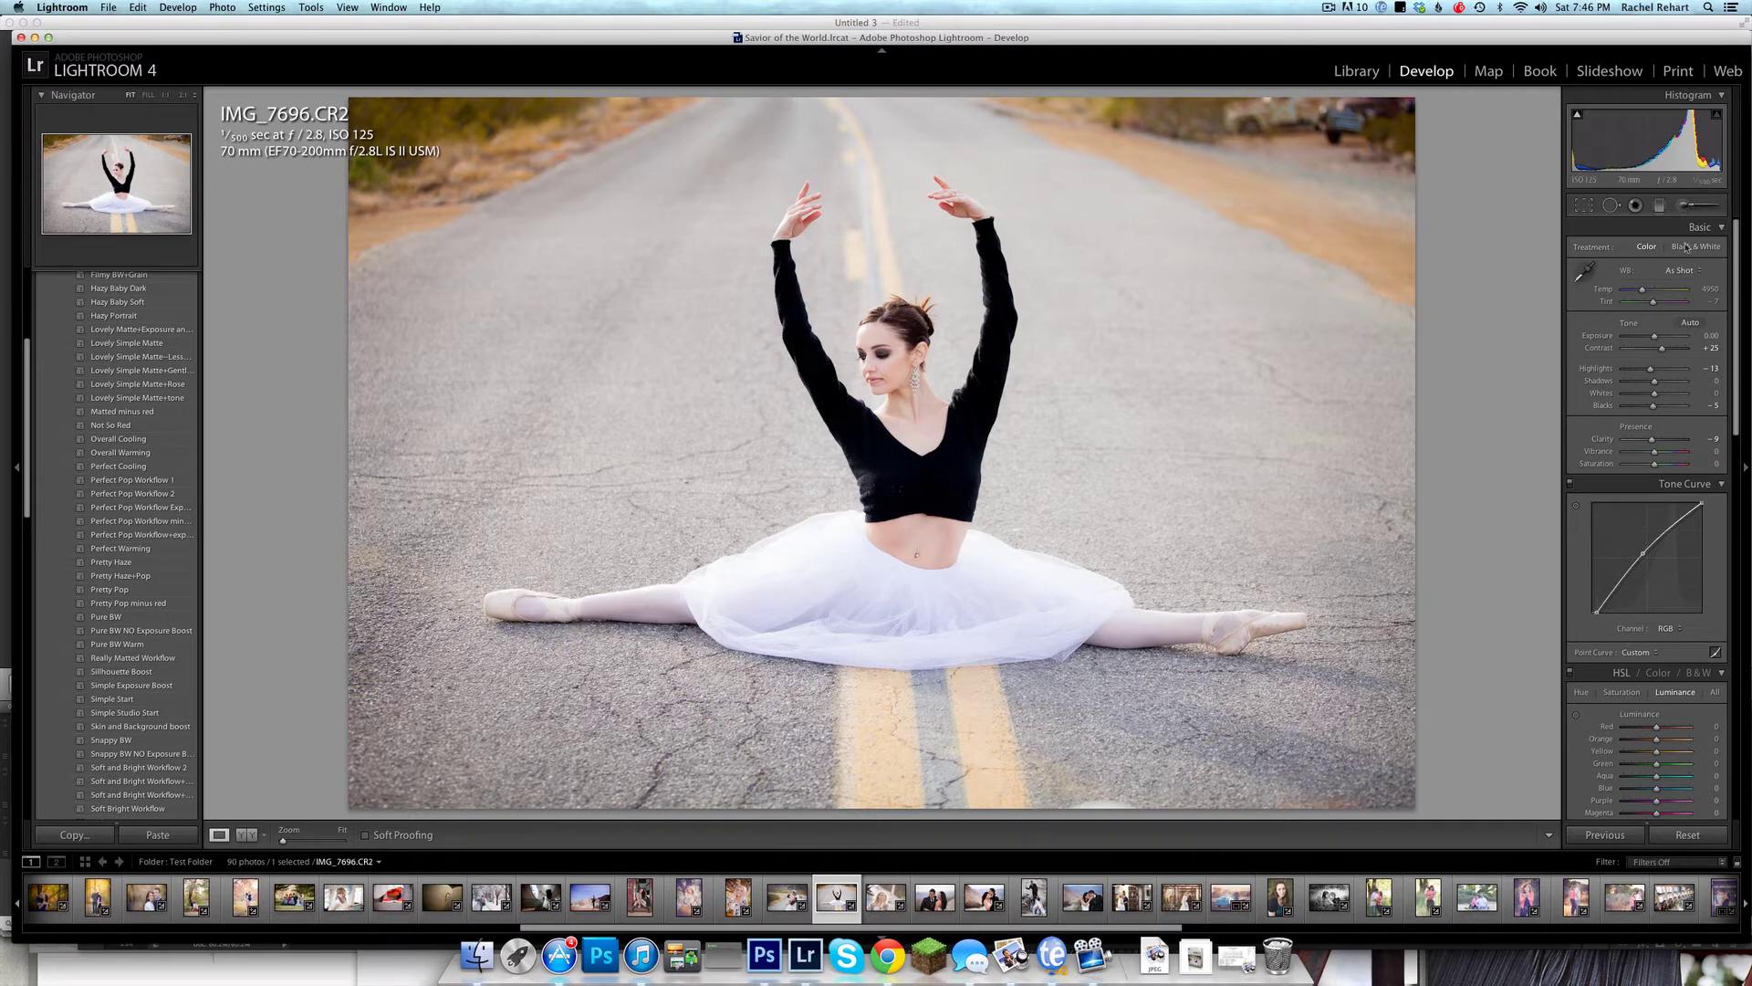
Create a new brush adjustment with Set 2 Pop the Hairlight, paint the highlights in the dancer's hair, and close the adjustment brush.
left_click(1721, 210)
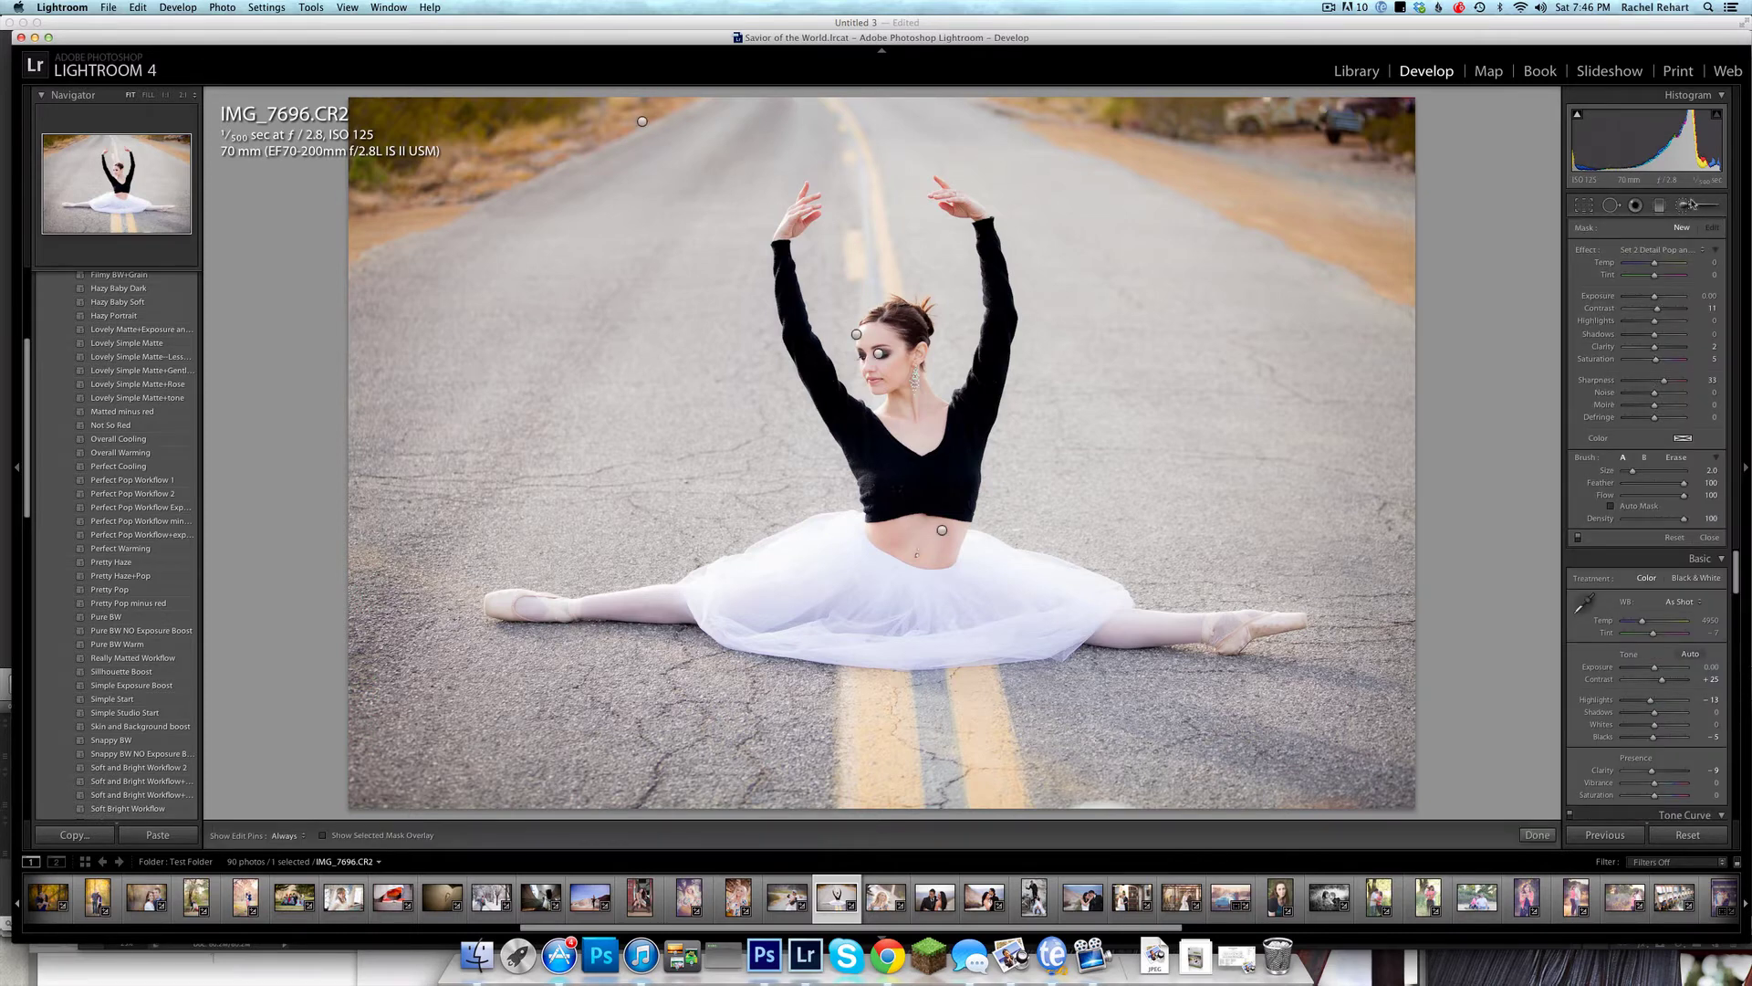
left_click(1705, 252)
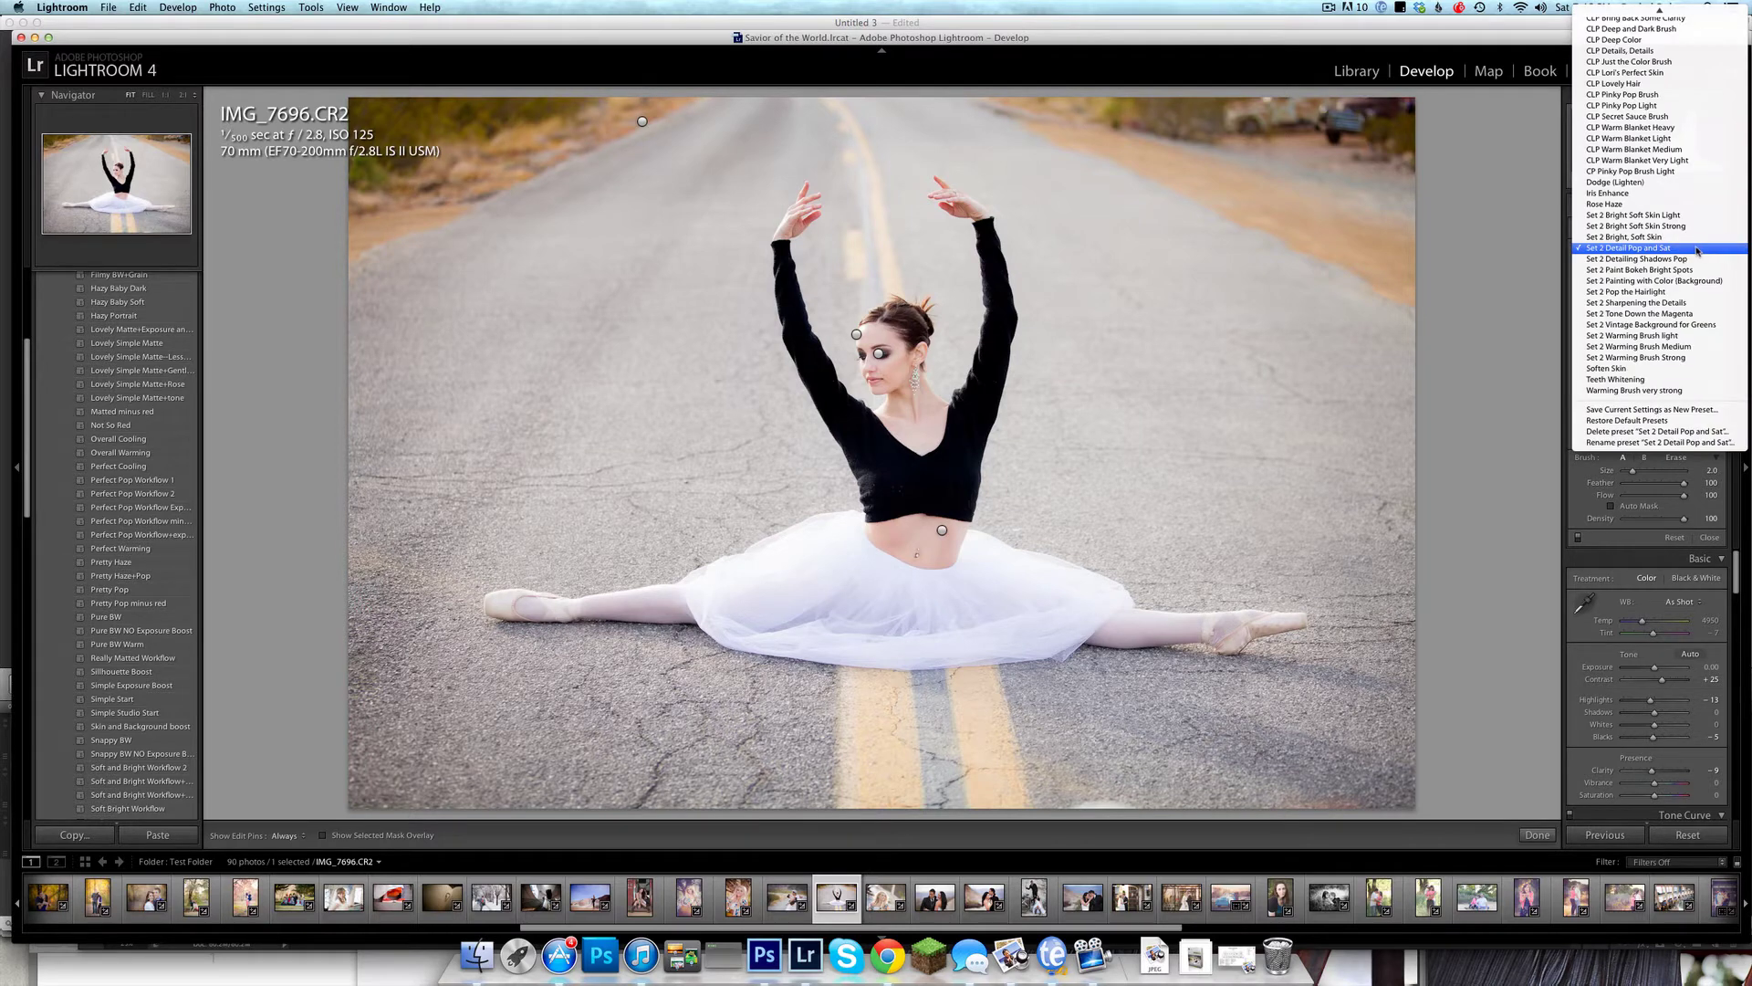
left_click(1703, 291)
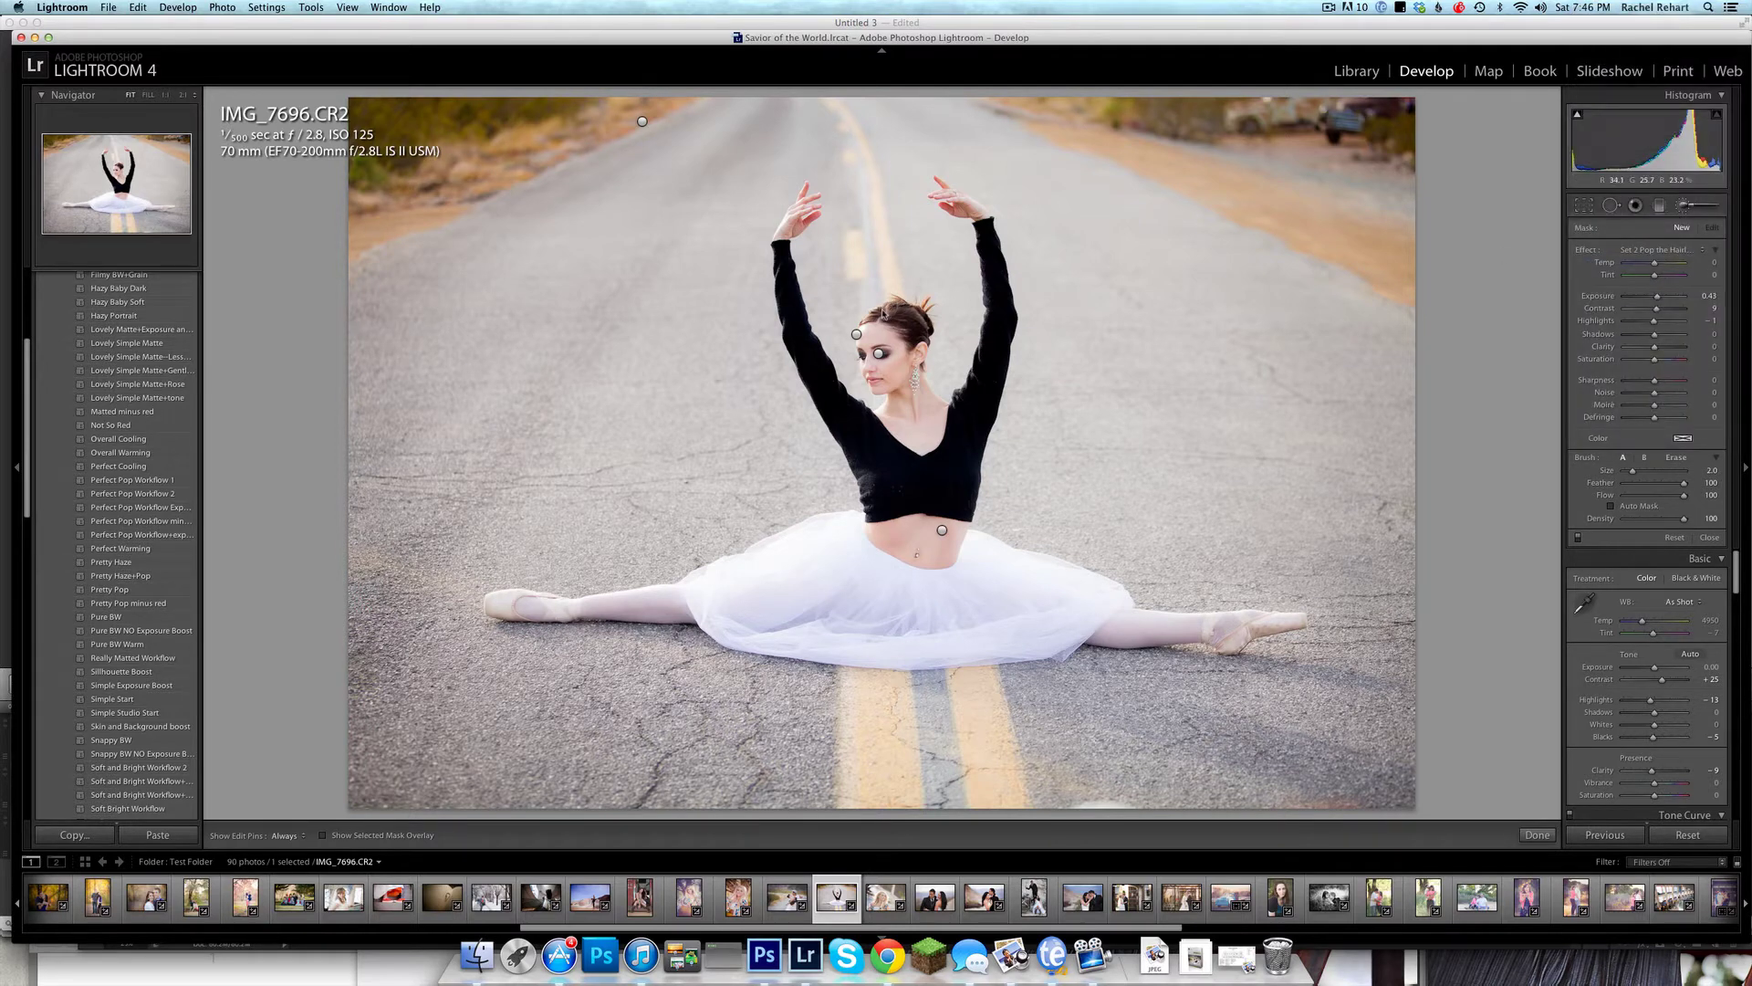
key("h")
left_click_drag(928, 324, 926, 320)
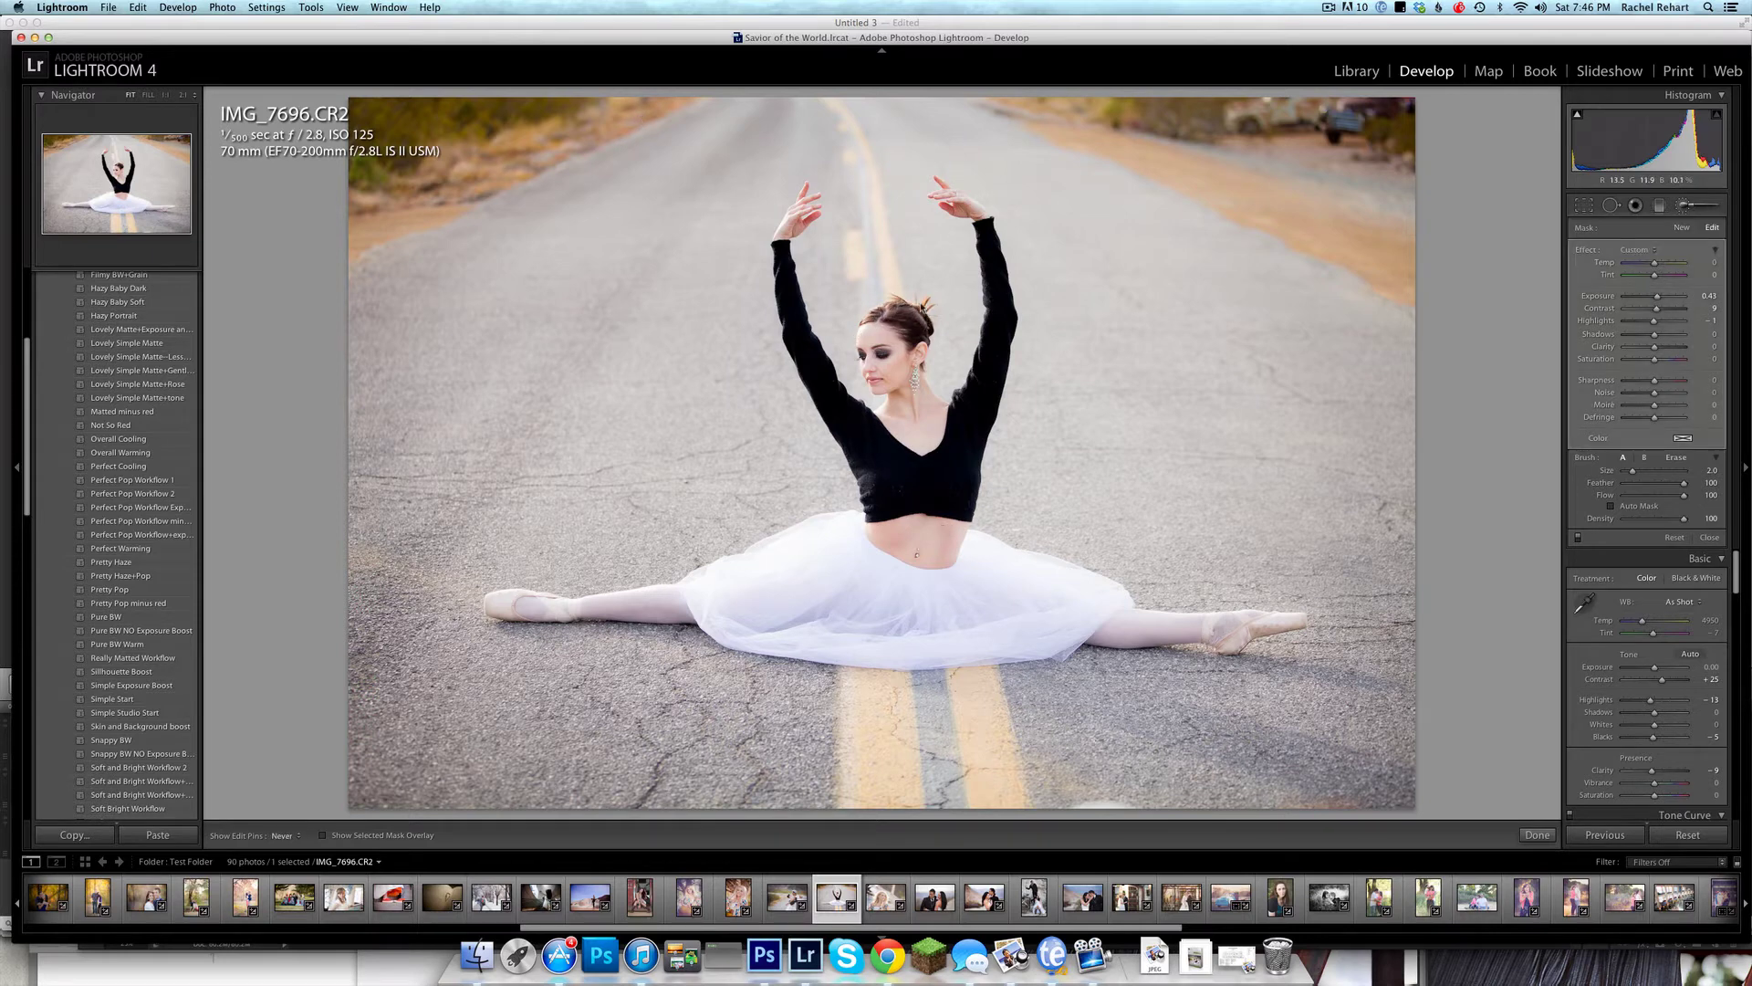
key("h")
left_click(1684, 205)
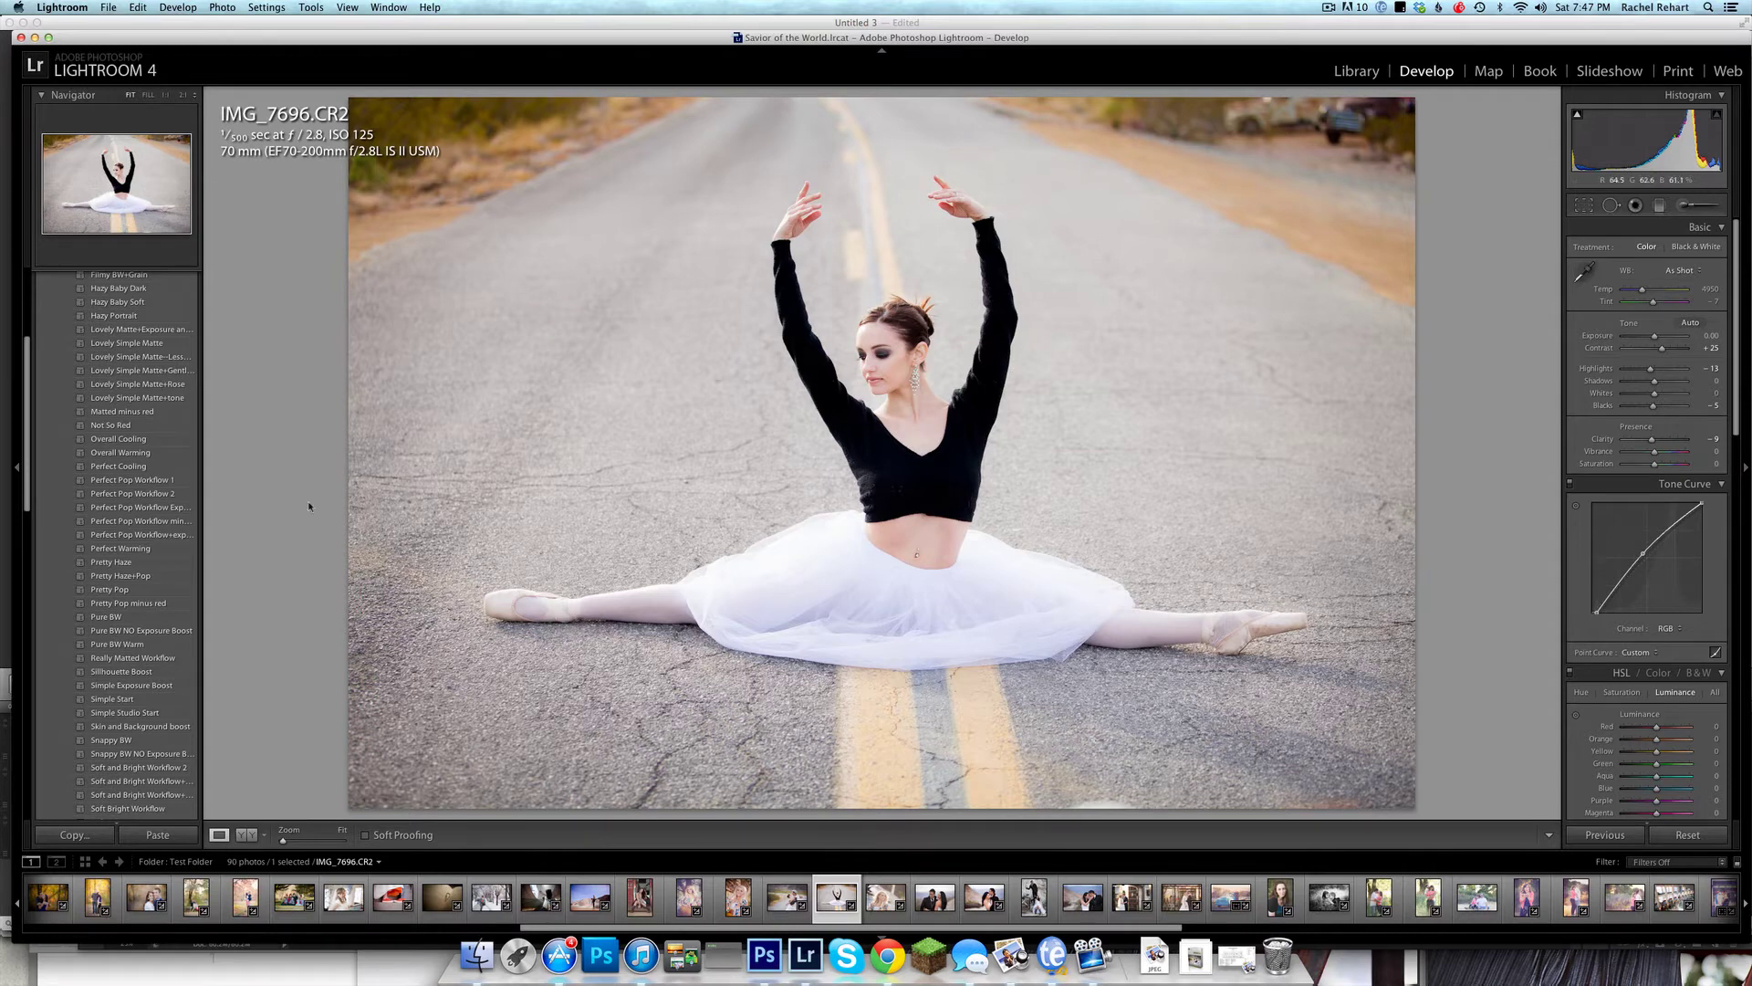
Compare the ballerina photo's Import and Perfect Pop Workflow 2 history states with the latest edit, ending on the latest state.
scroll(109, 547, "down", 10)
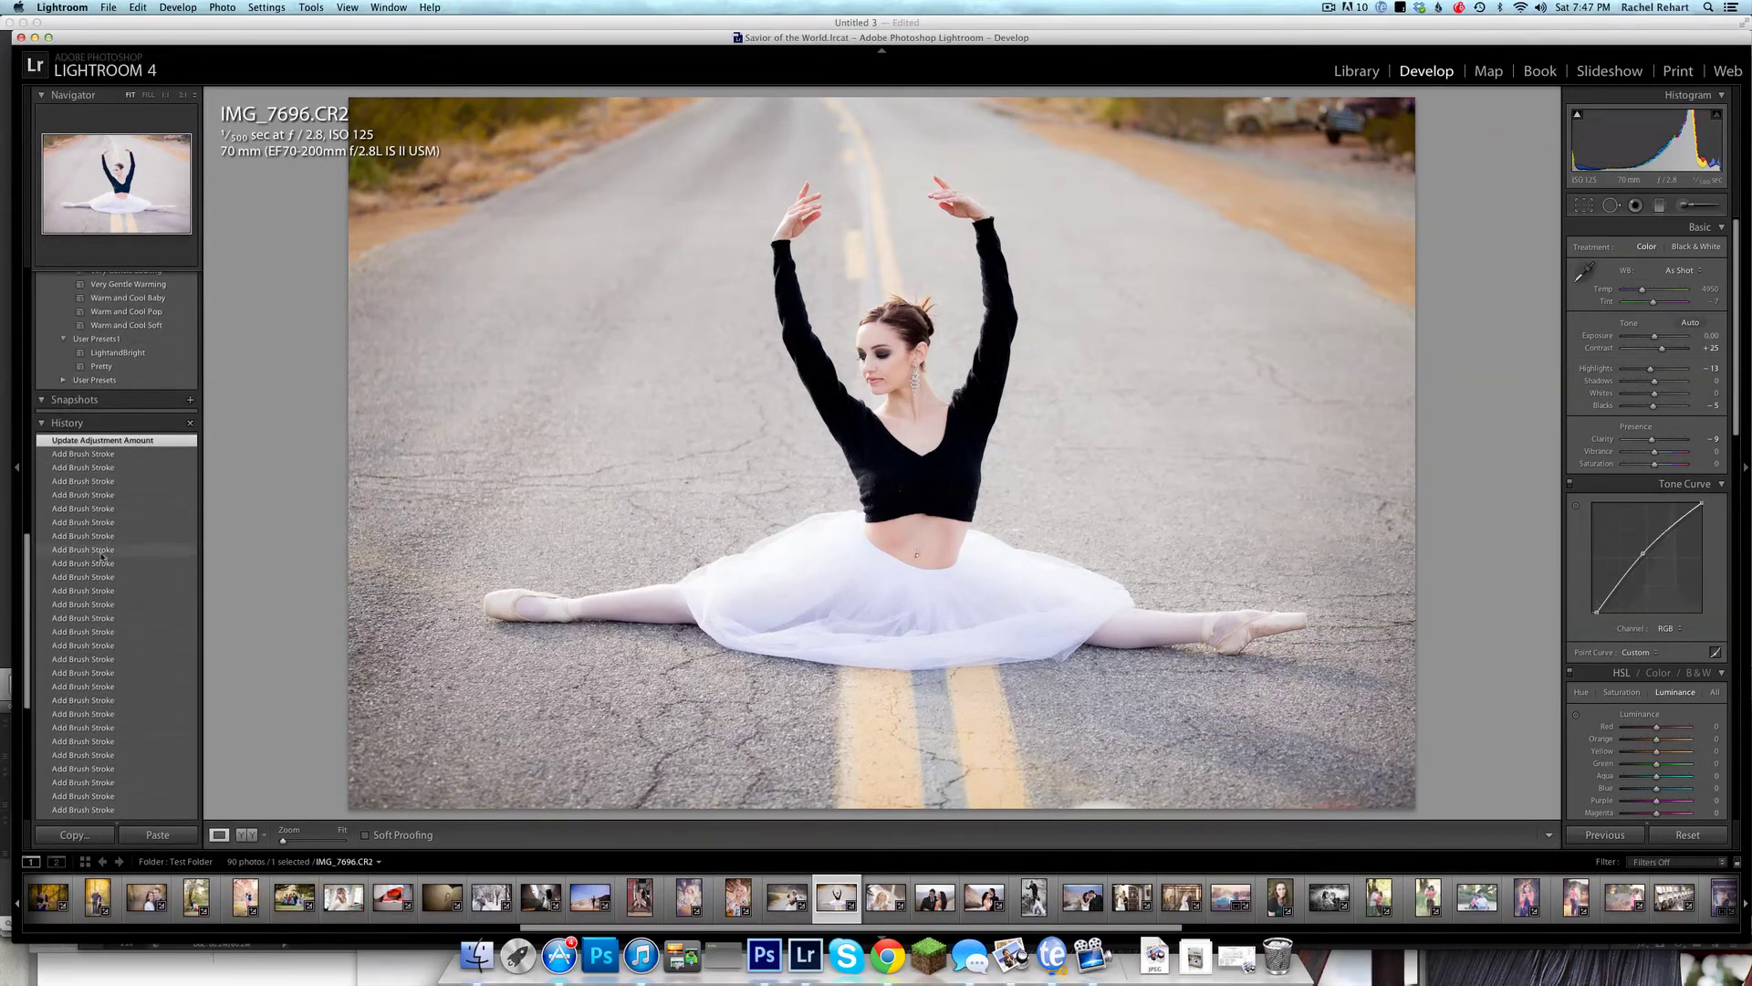
scroll(102, 554, "down", 10)
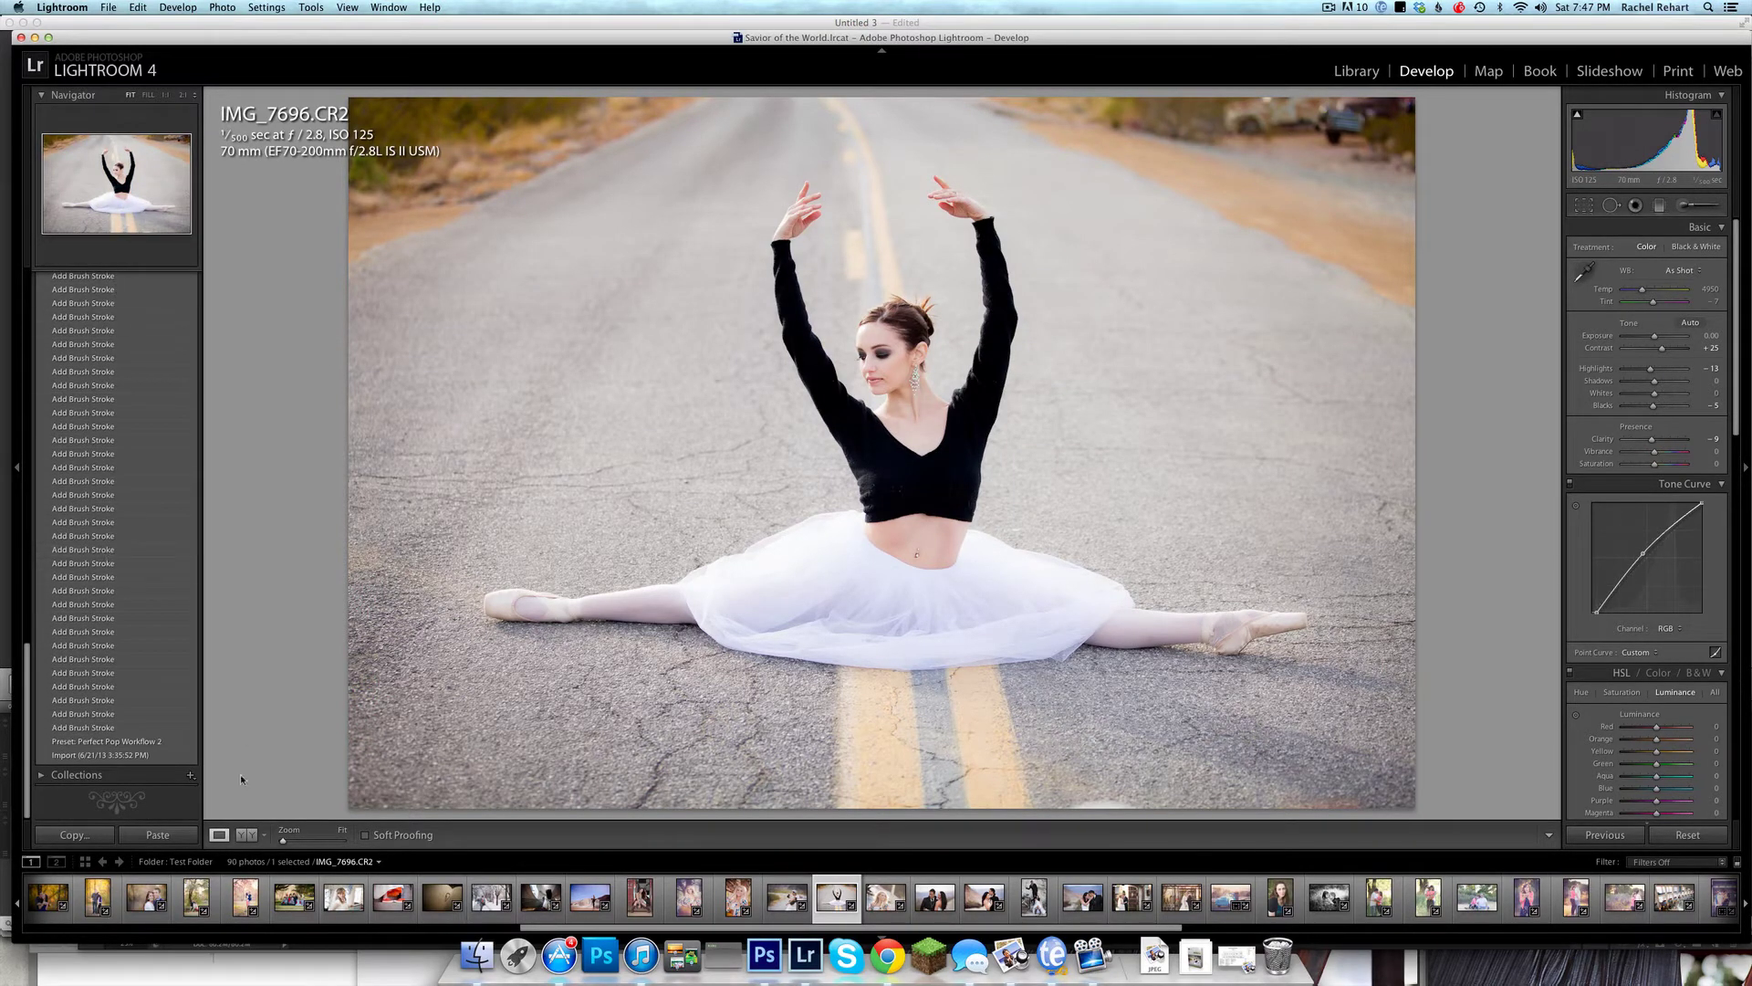
left_click(99, 756)
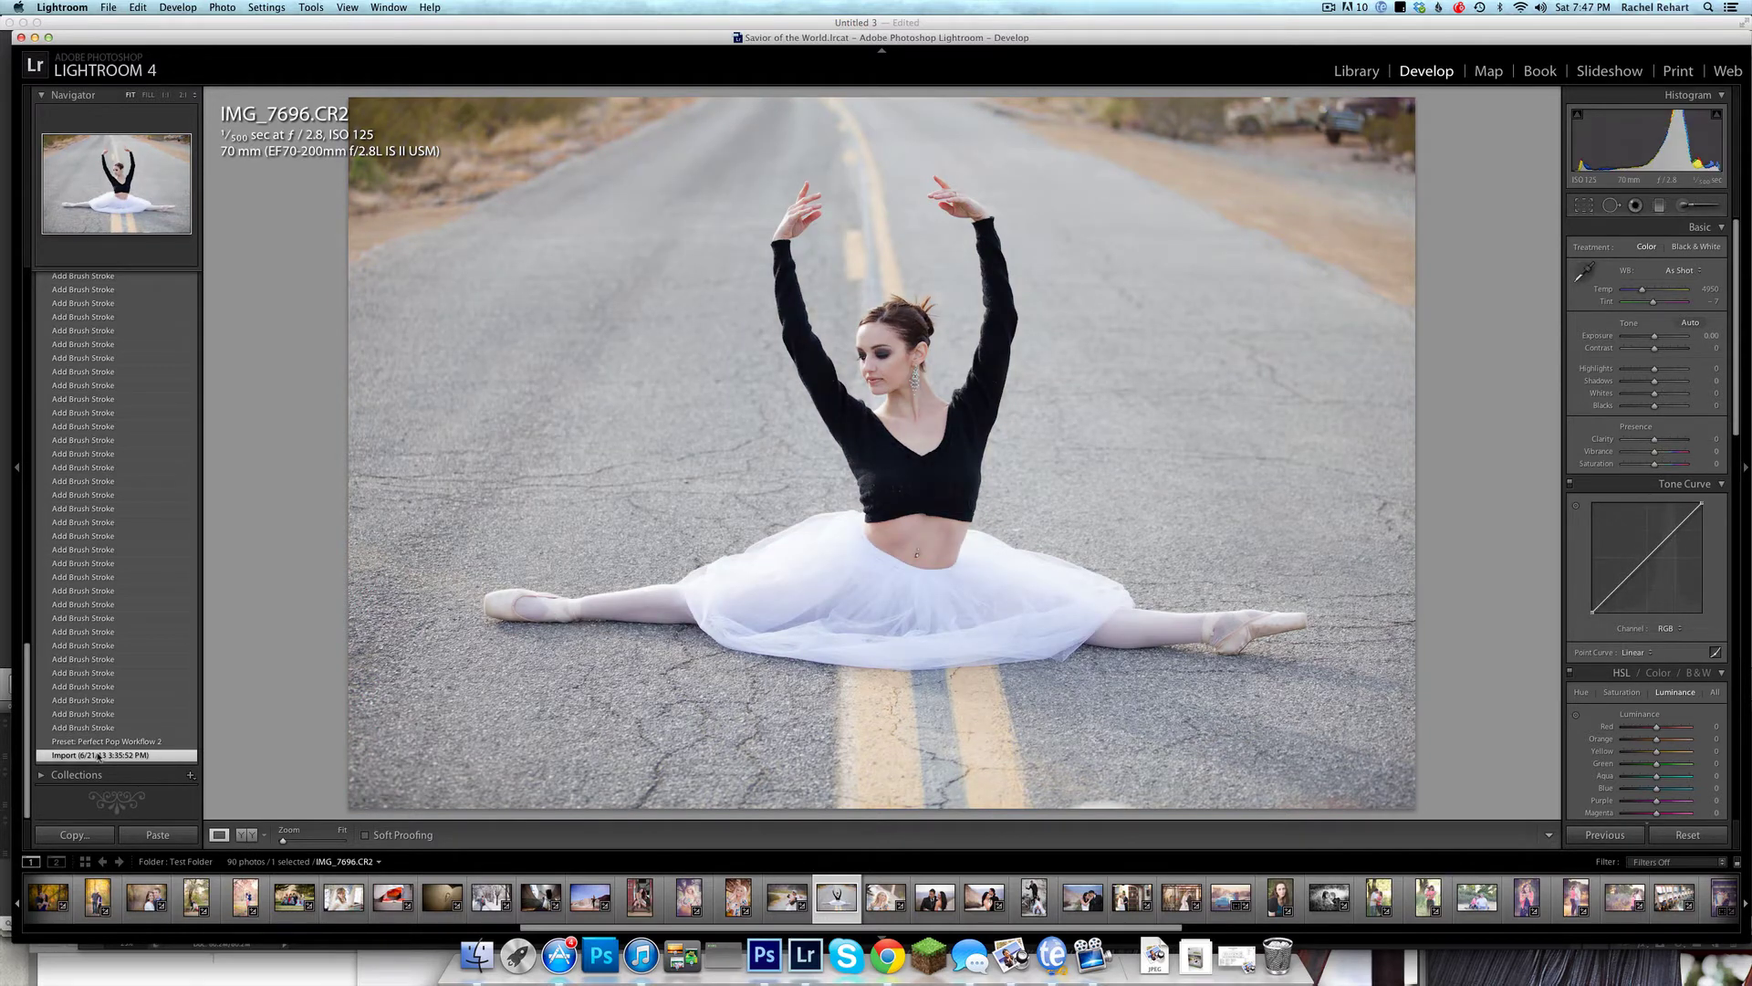
left_click(98, 742)
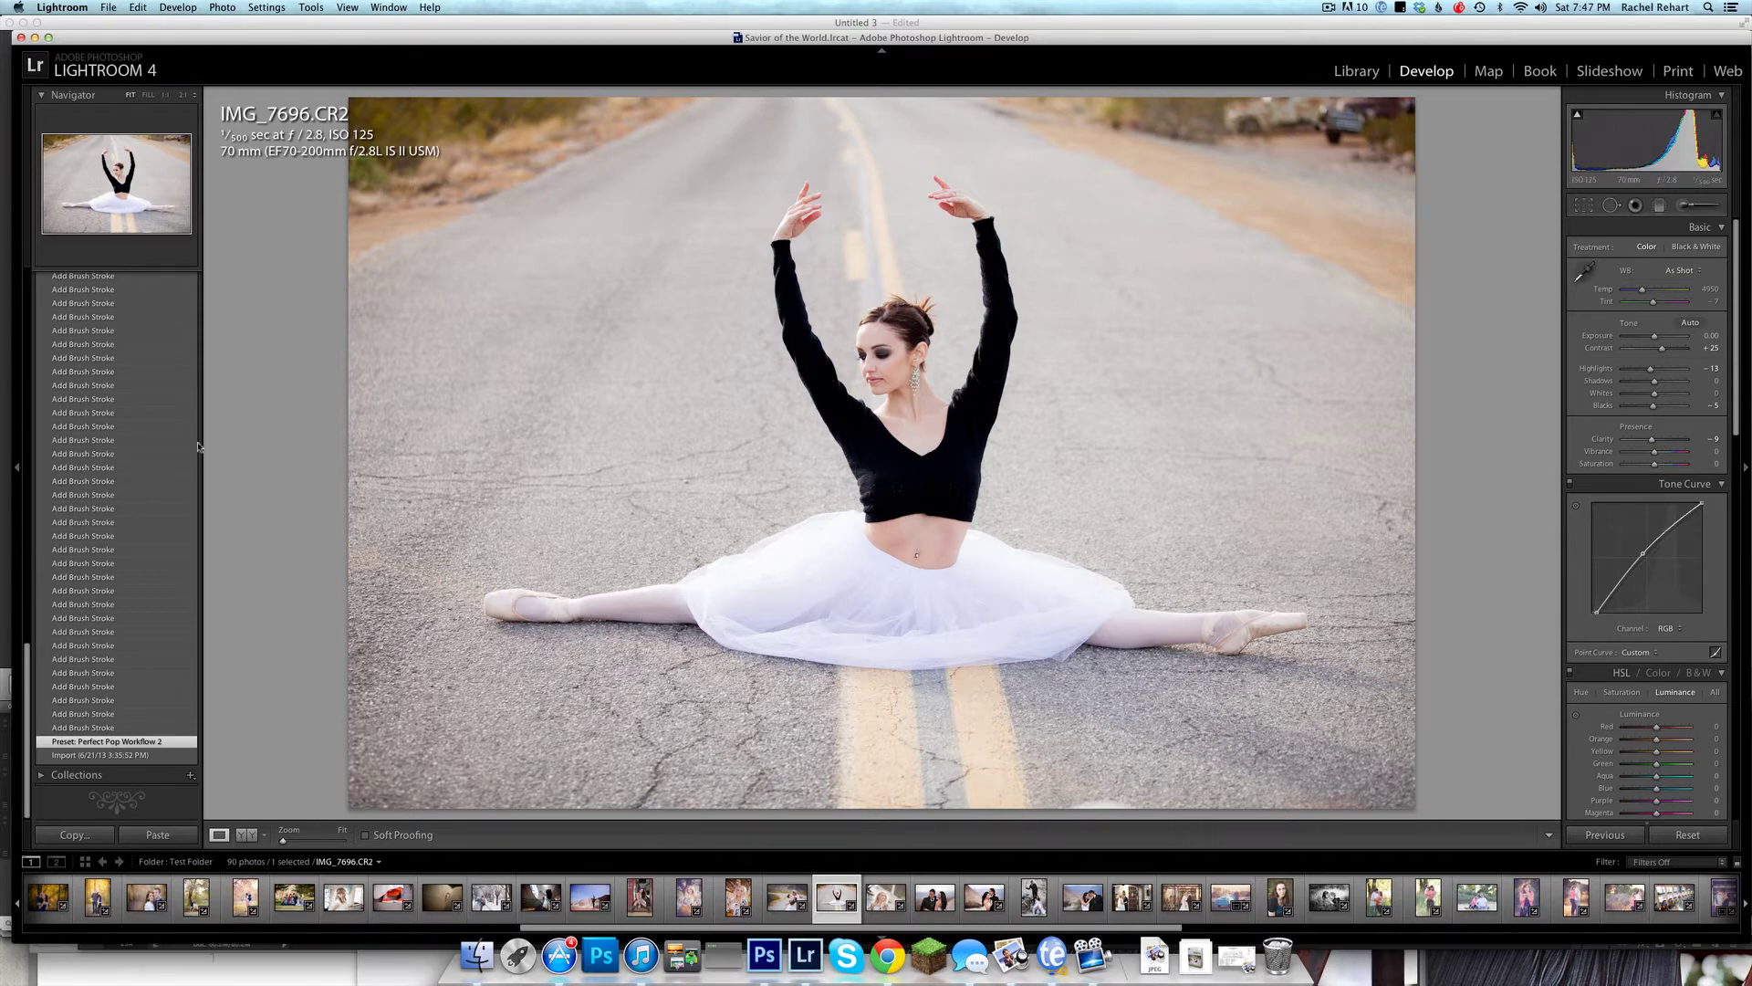
scroll(135, 403, "up", 10)
scroll(135, 408, "up", 3)
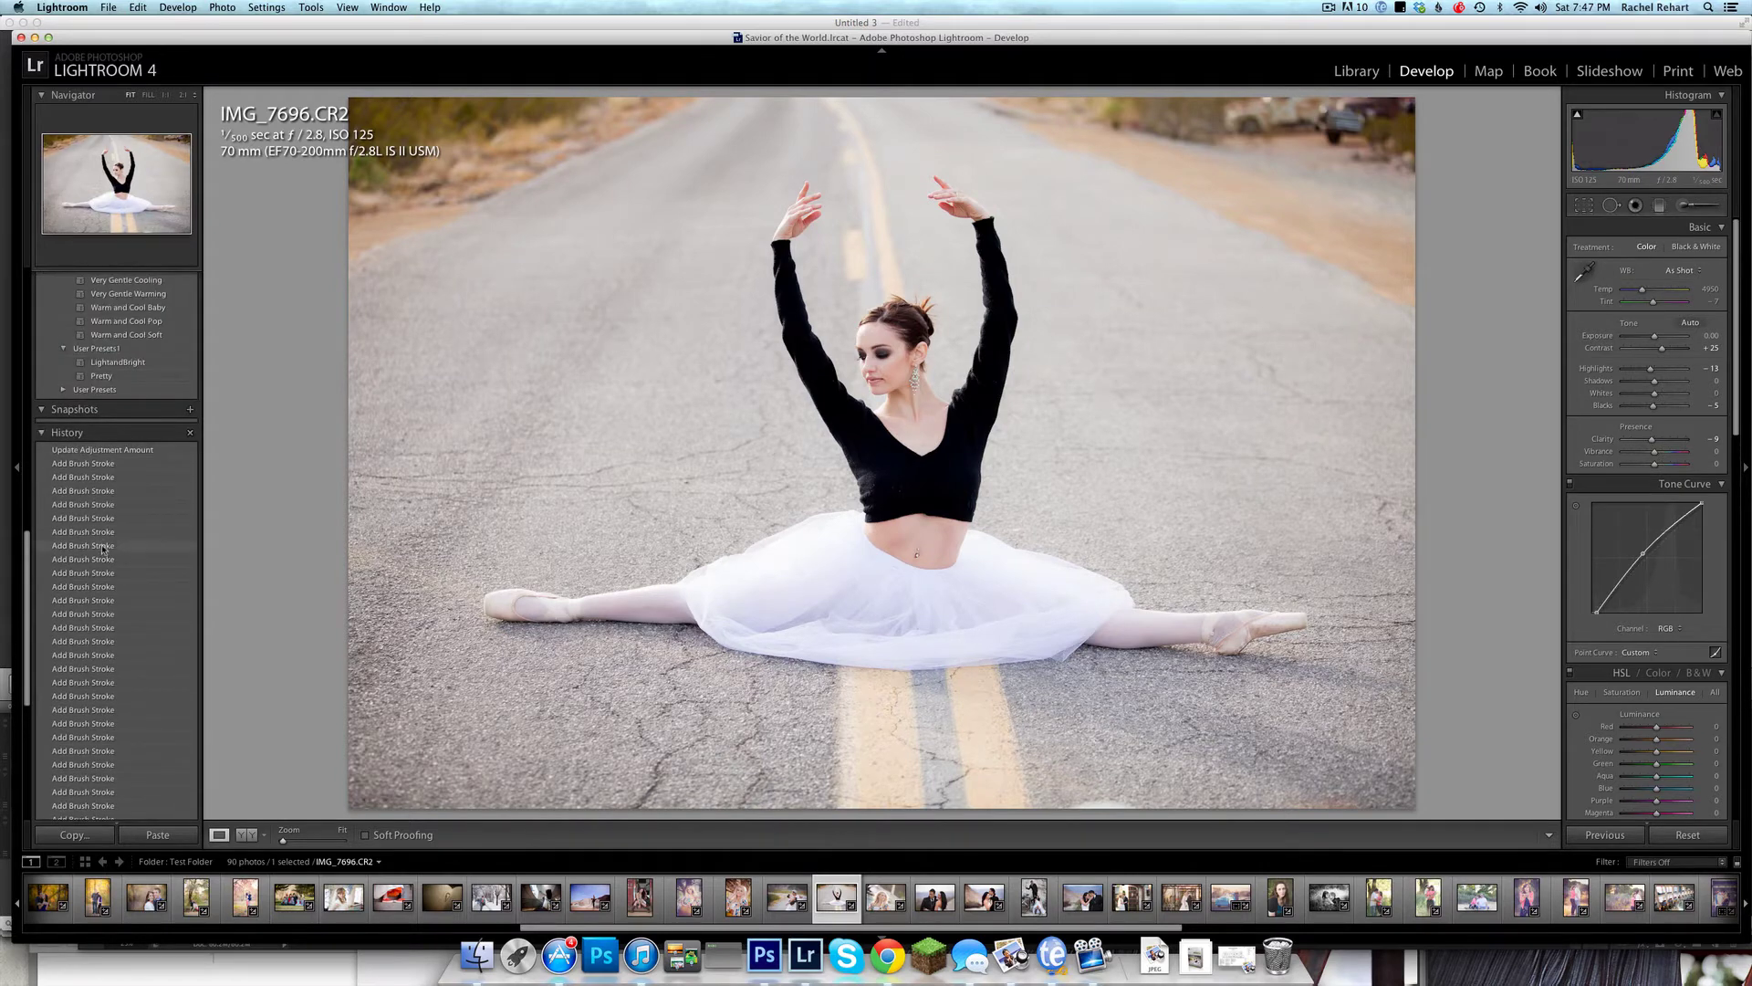
left_click(104, 450)
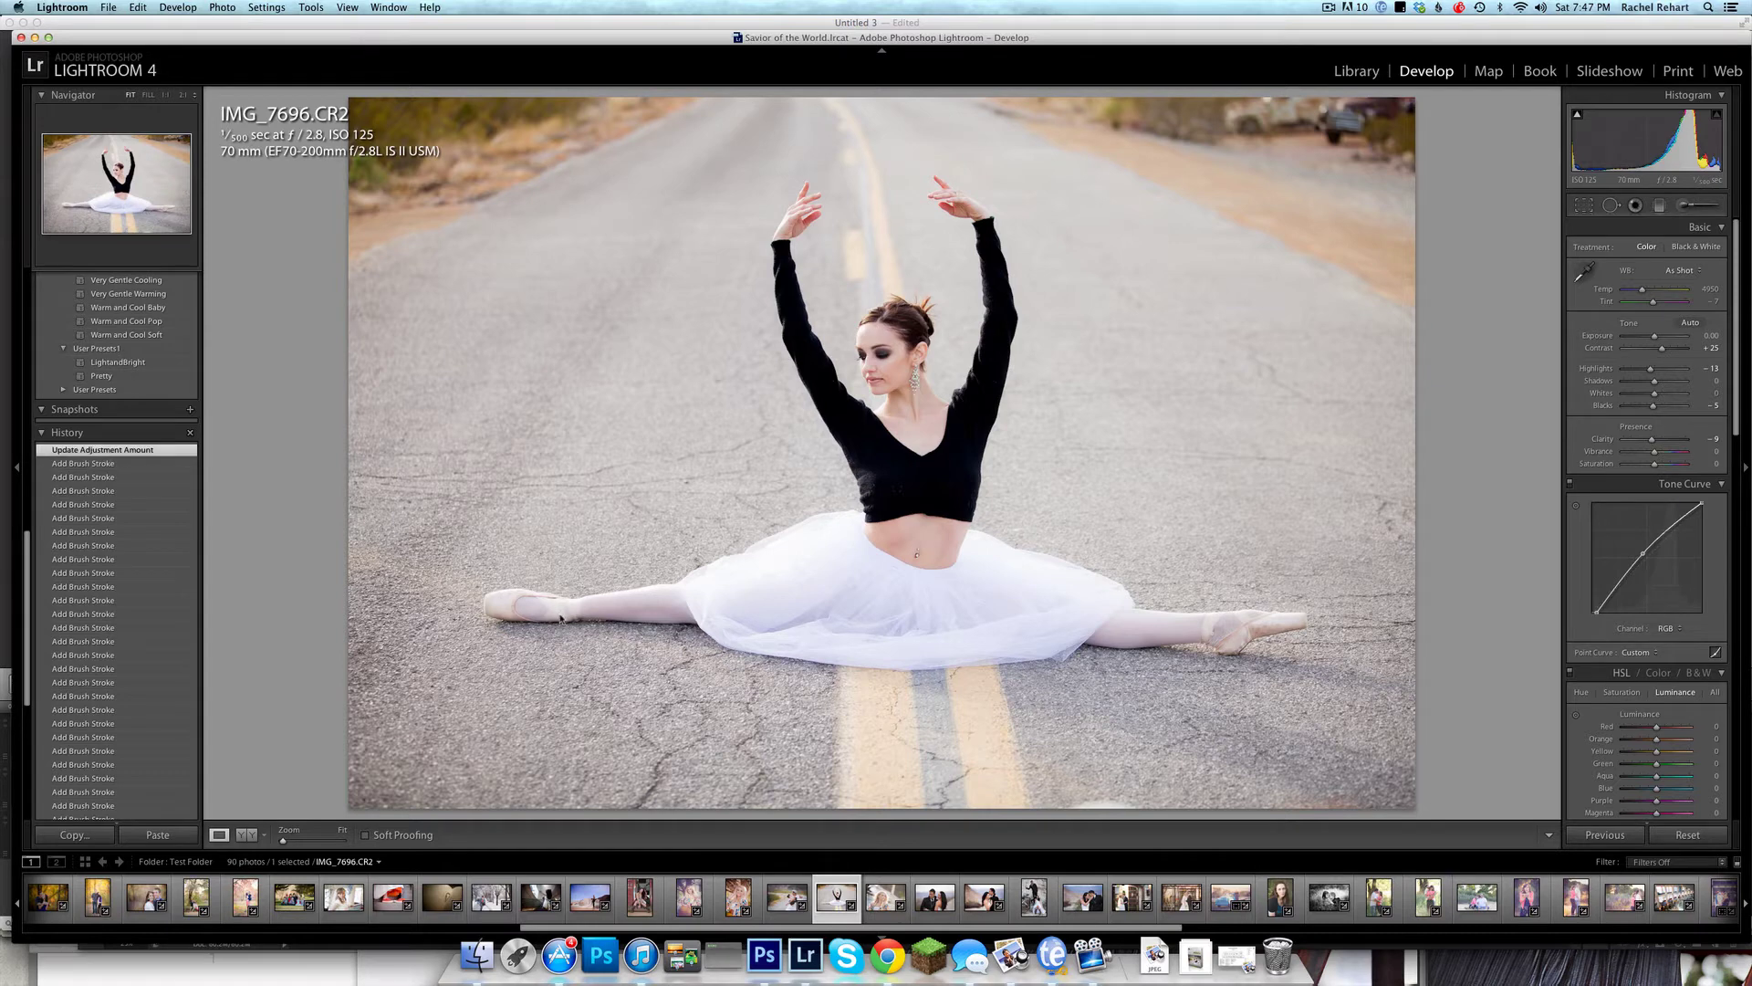
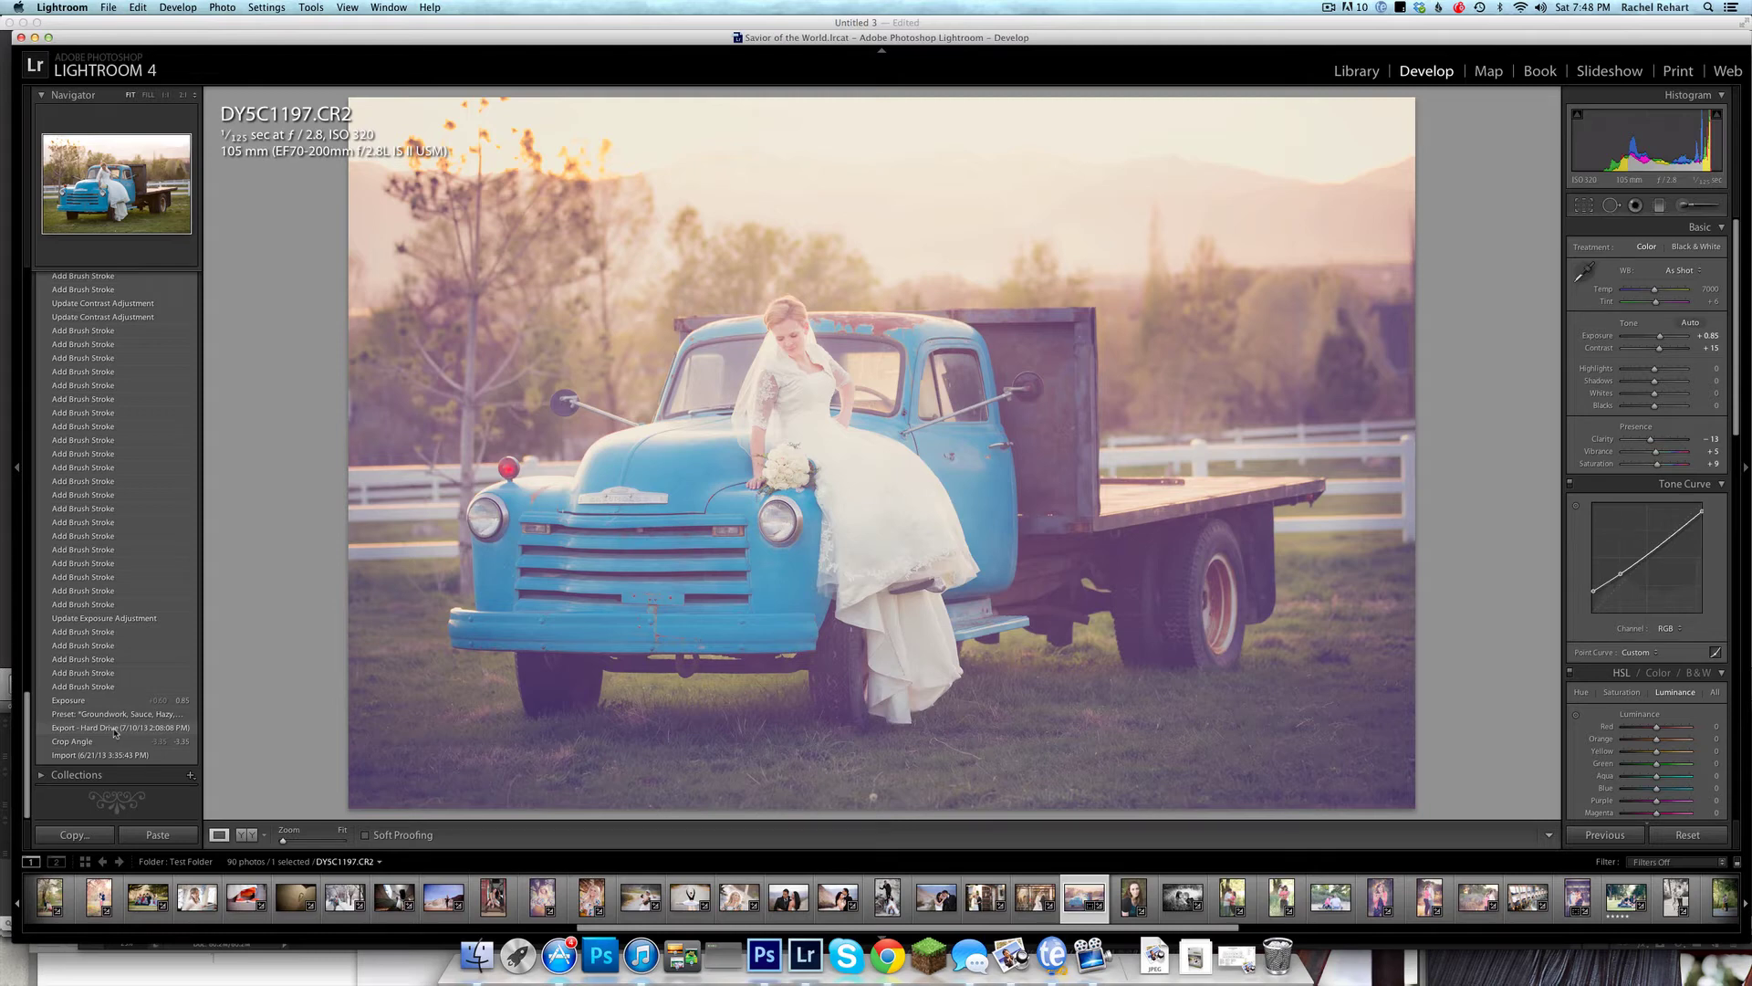
Compare the bride and truck photo's export, Groundwork preset and exposure history states with its final brushed version.
left_click(115, 728)
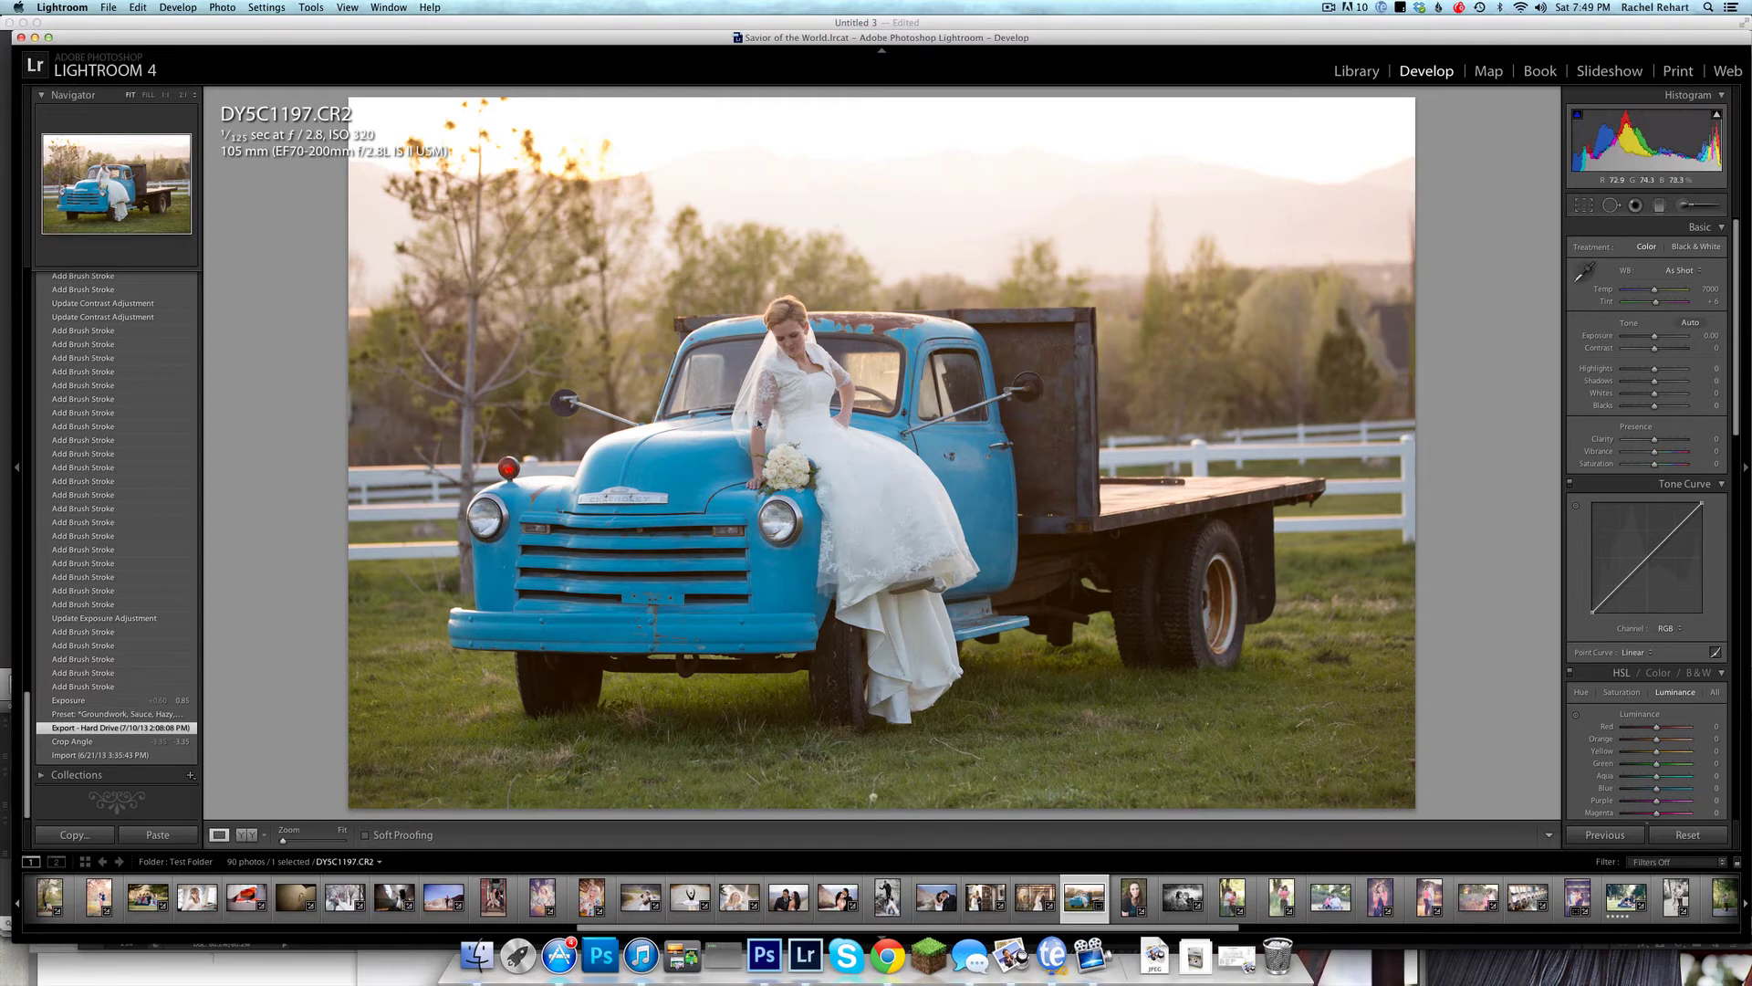
left_click(135, 716)
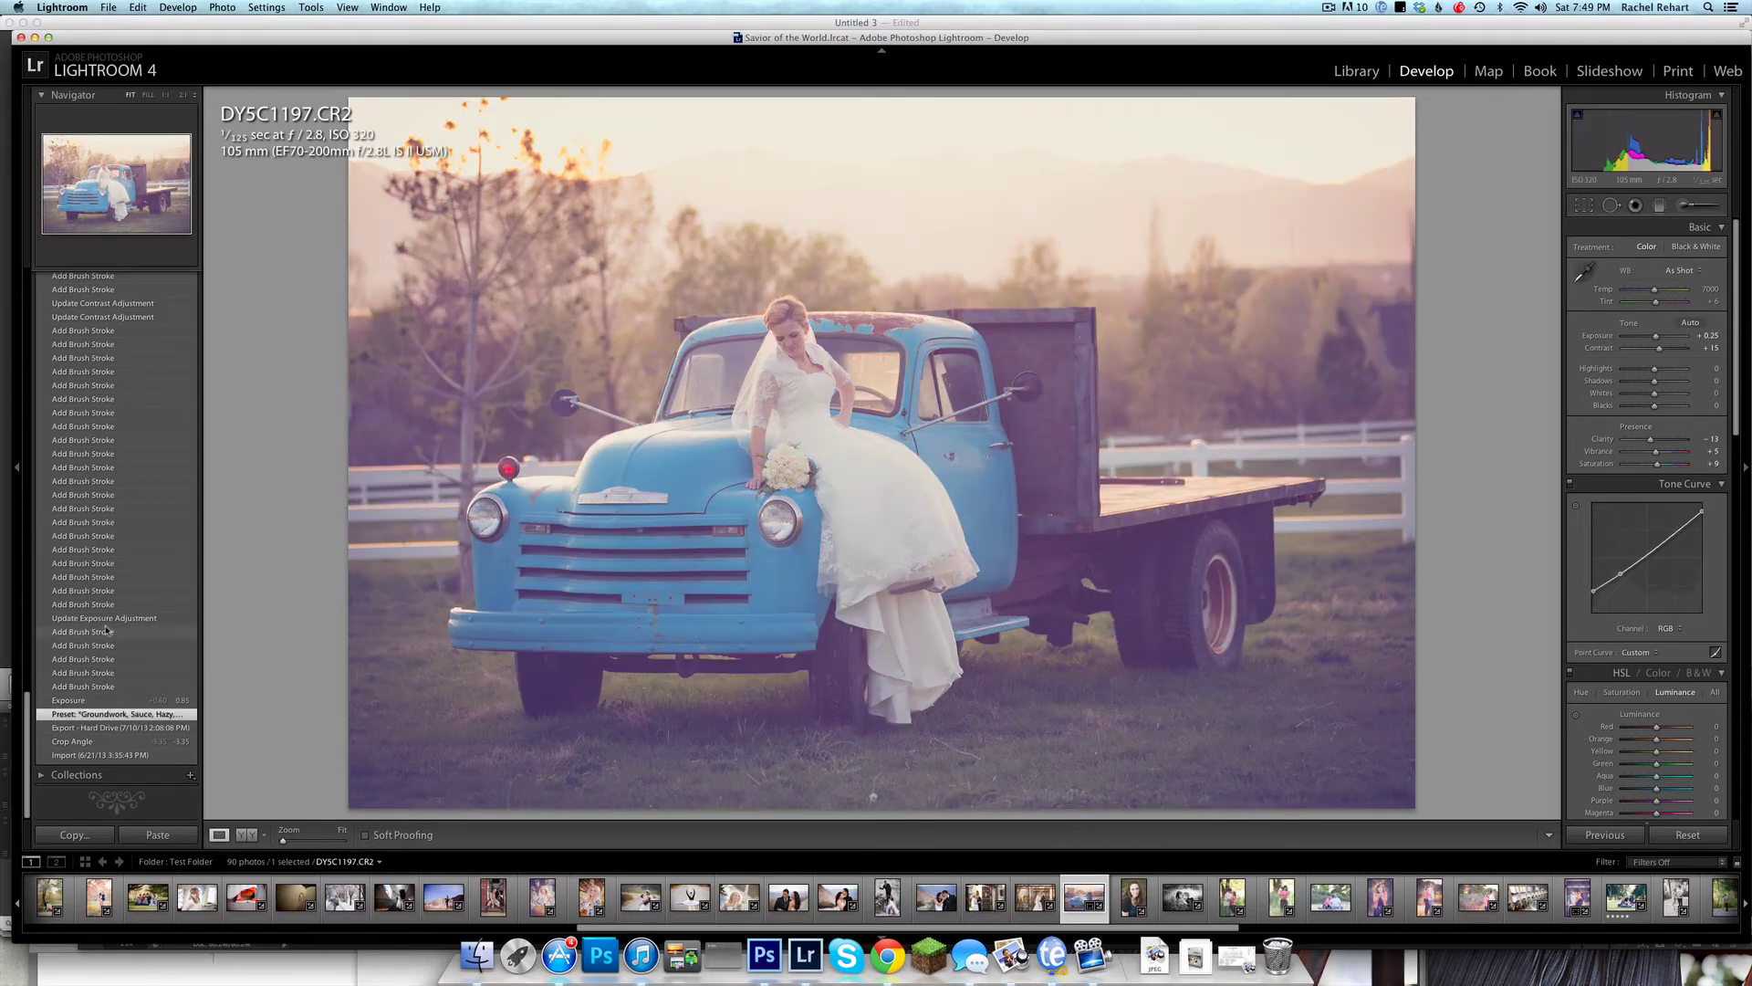
left_click(83, 702)
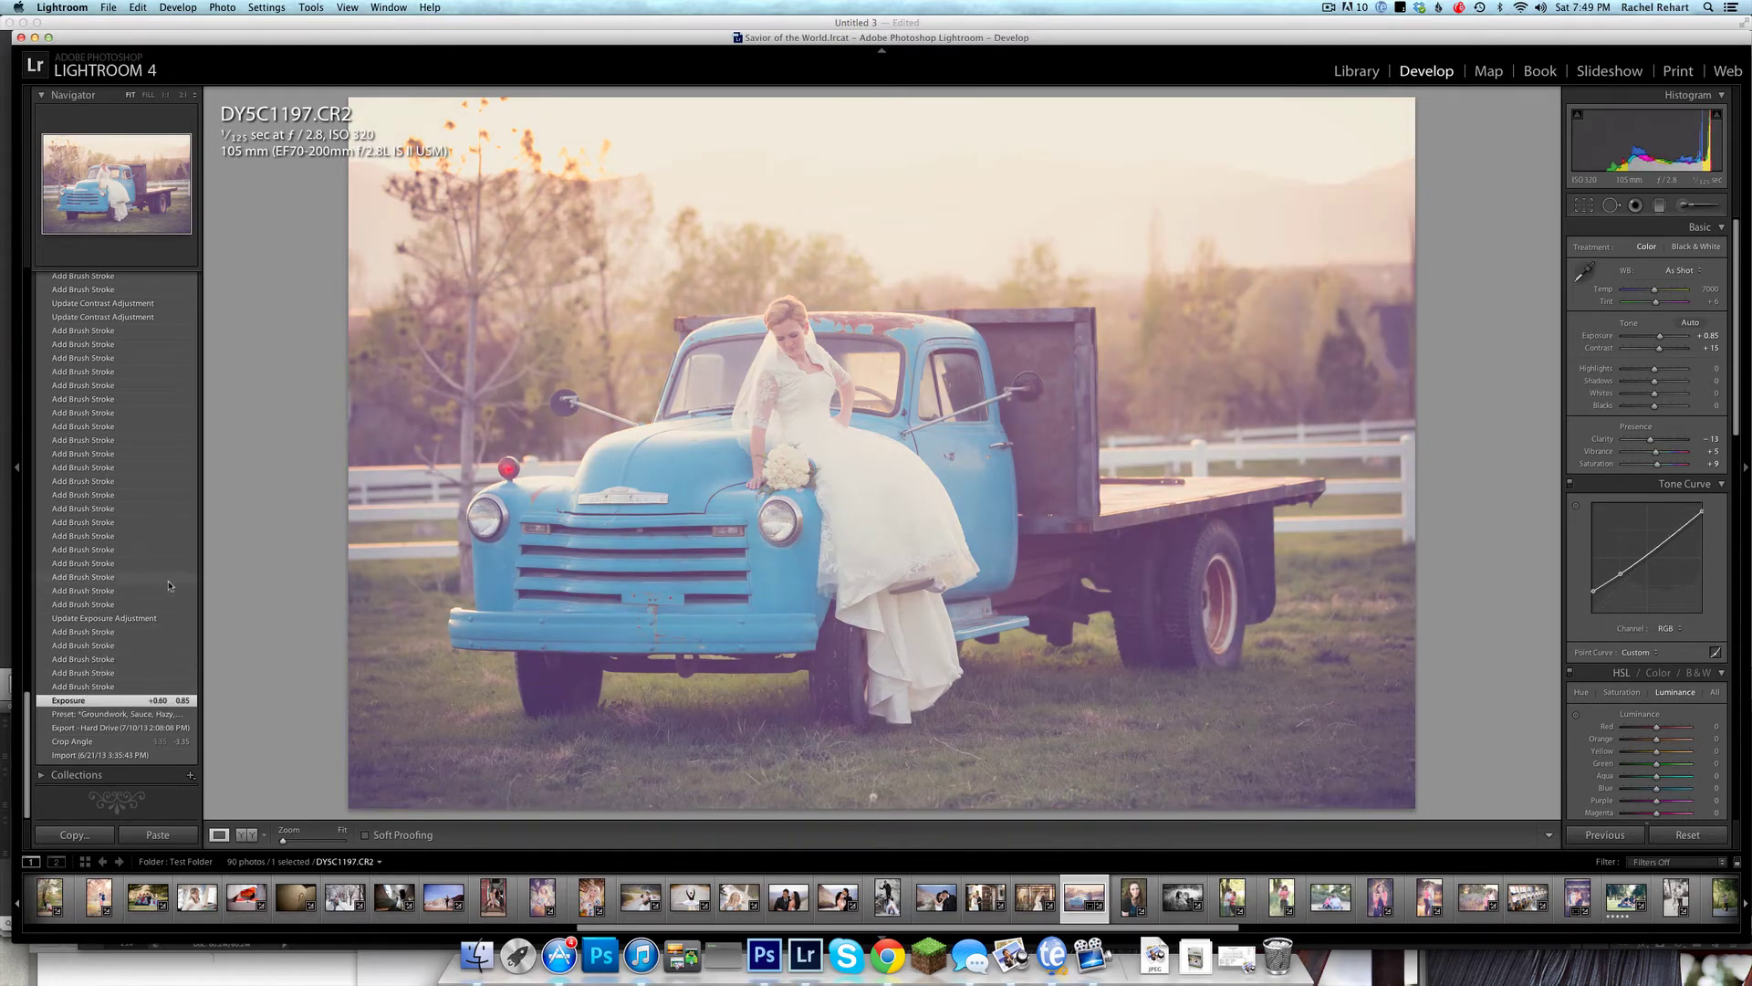
scroll(169, 585, "up", 10)
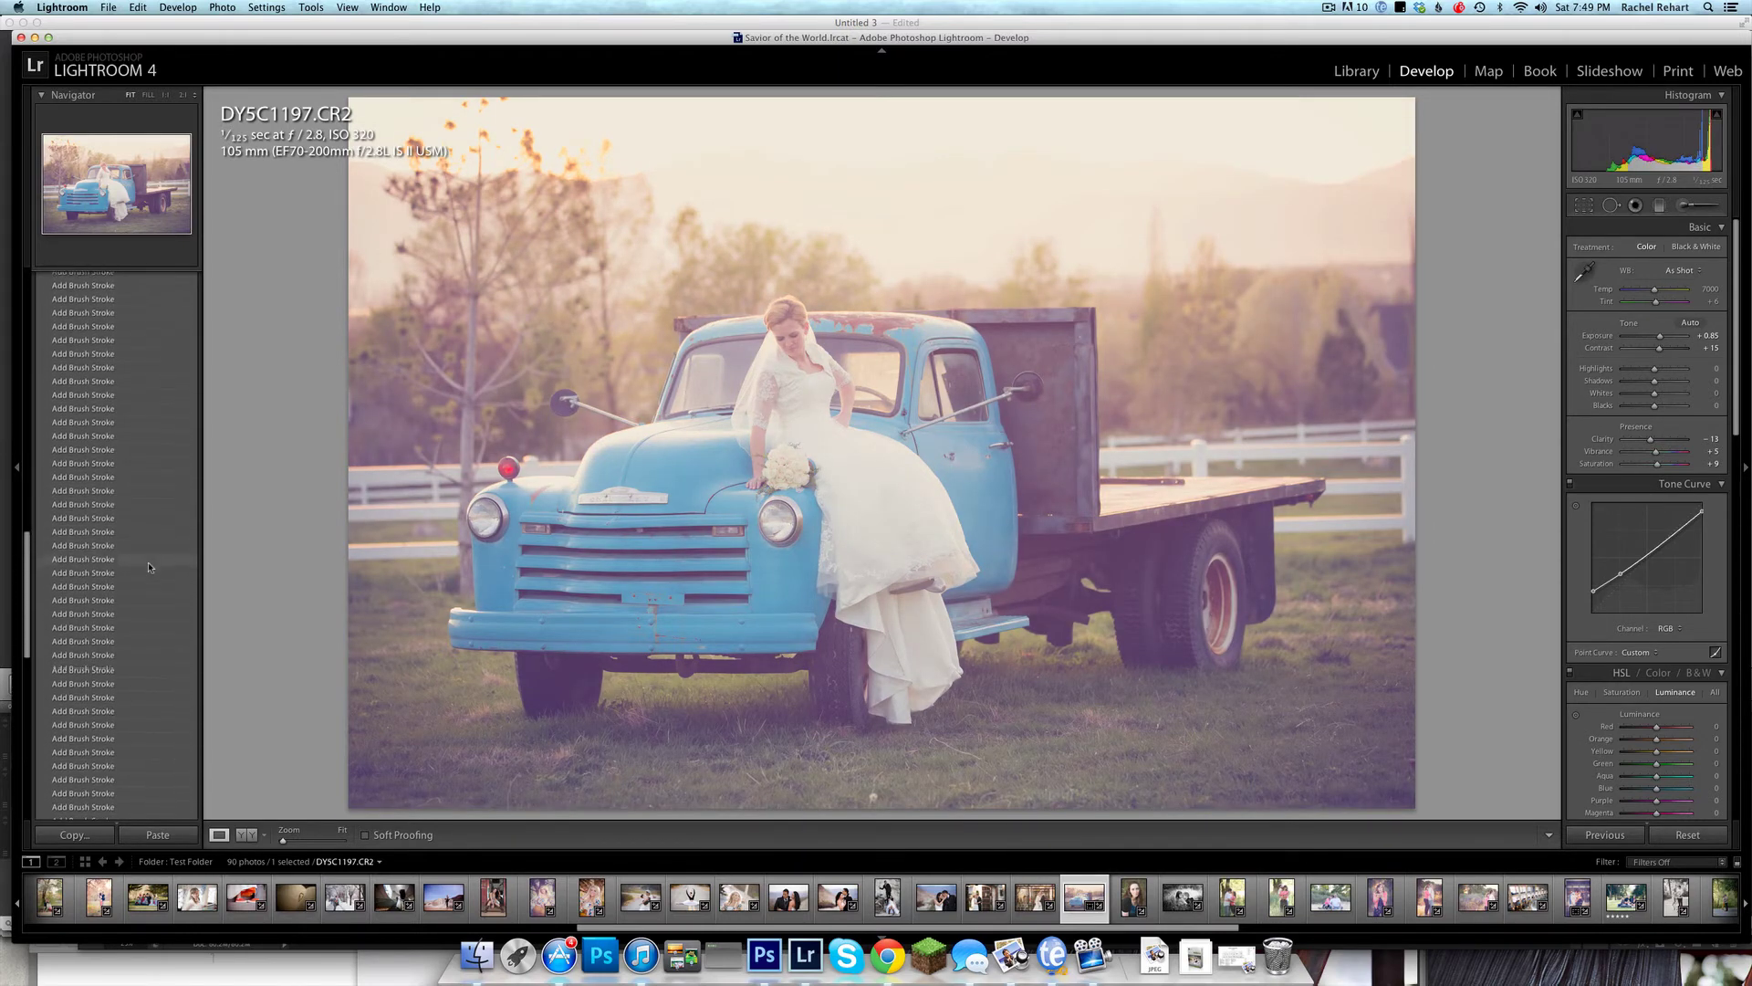
scroll(148, 567, "up", 5)
left_click(95, 486)
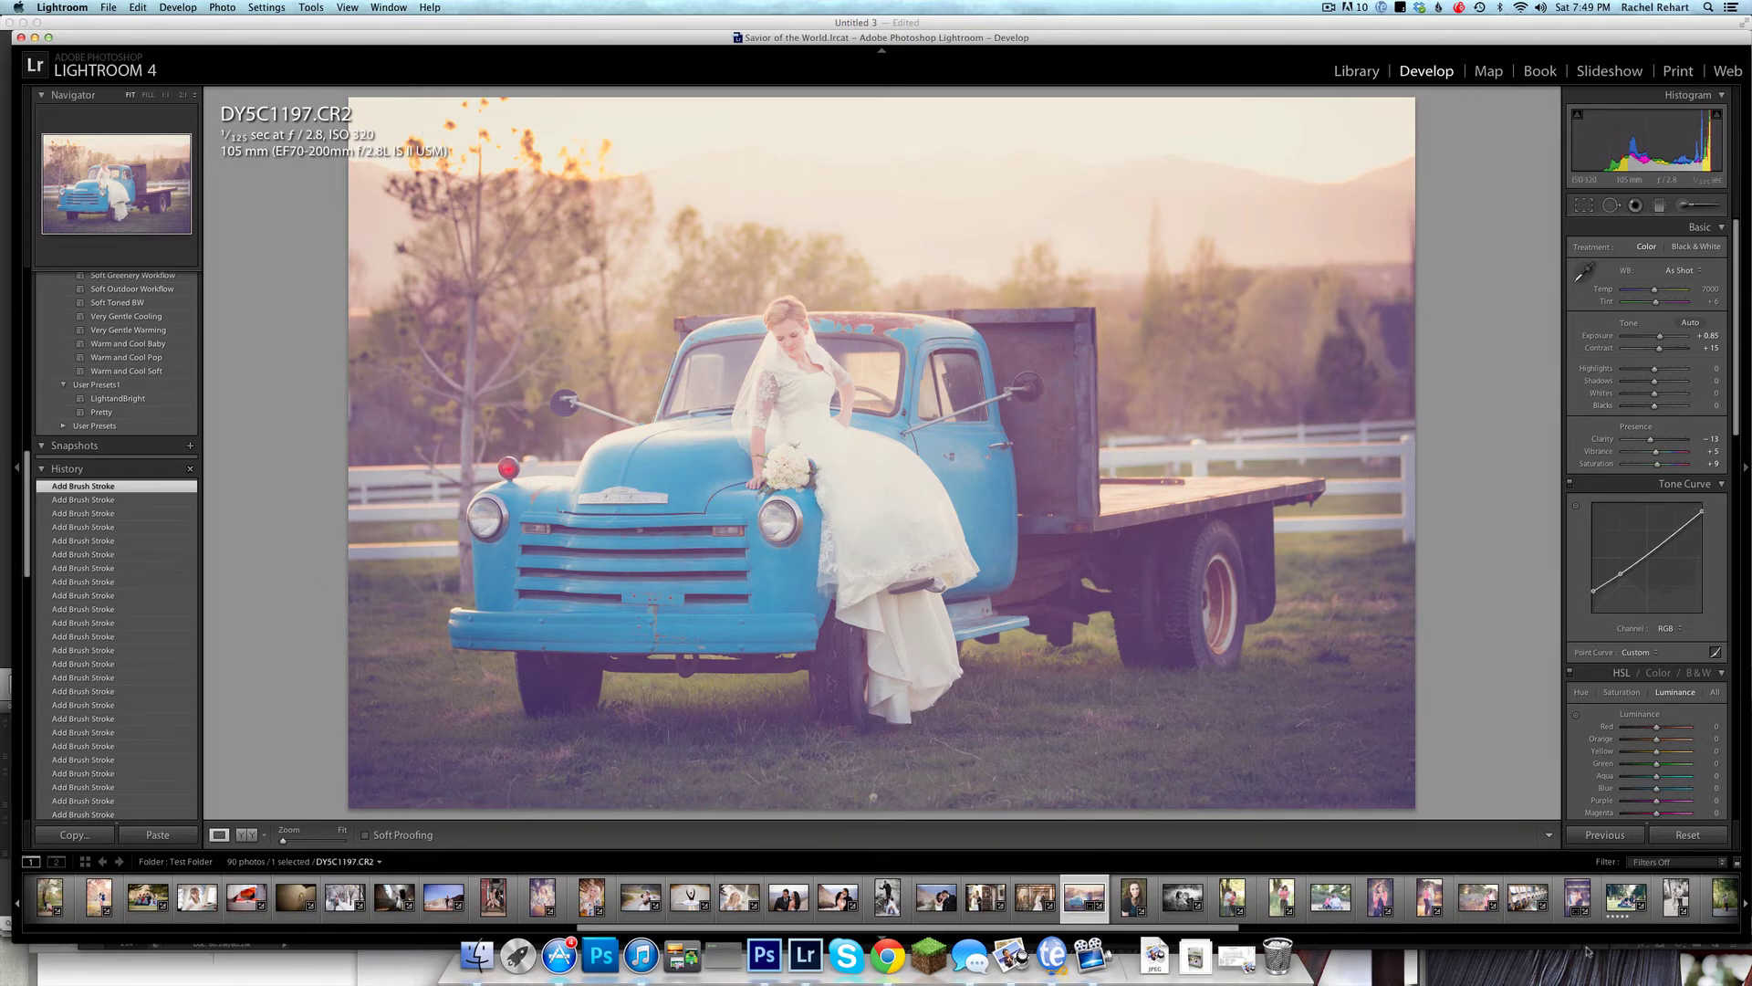
Return to ballerina photo IMG_7696, review its brush pins and the background brush's mask overlay, and close the adjustment brush.
left_click(686, 904)
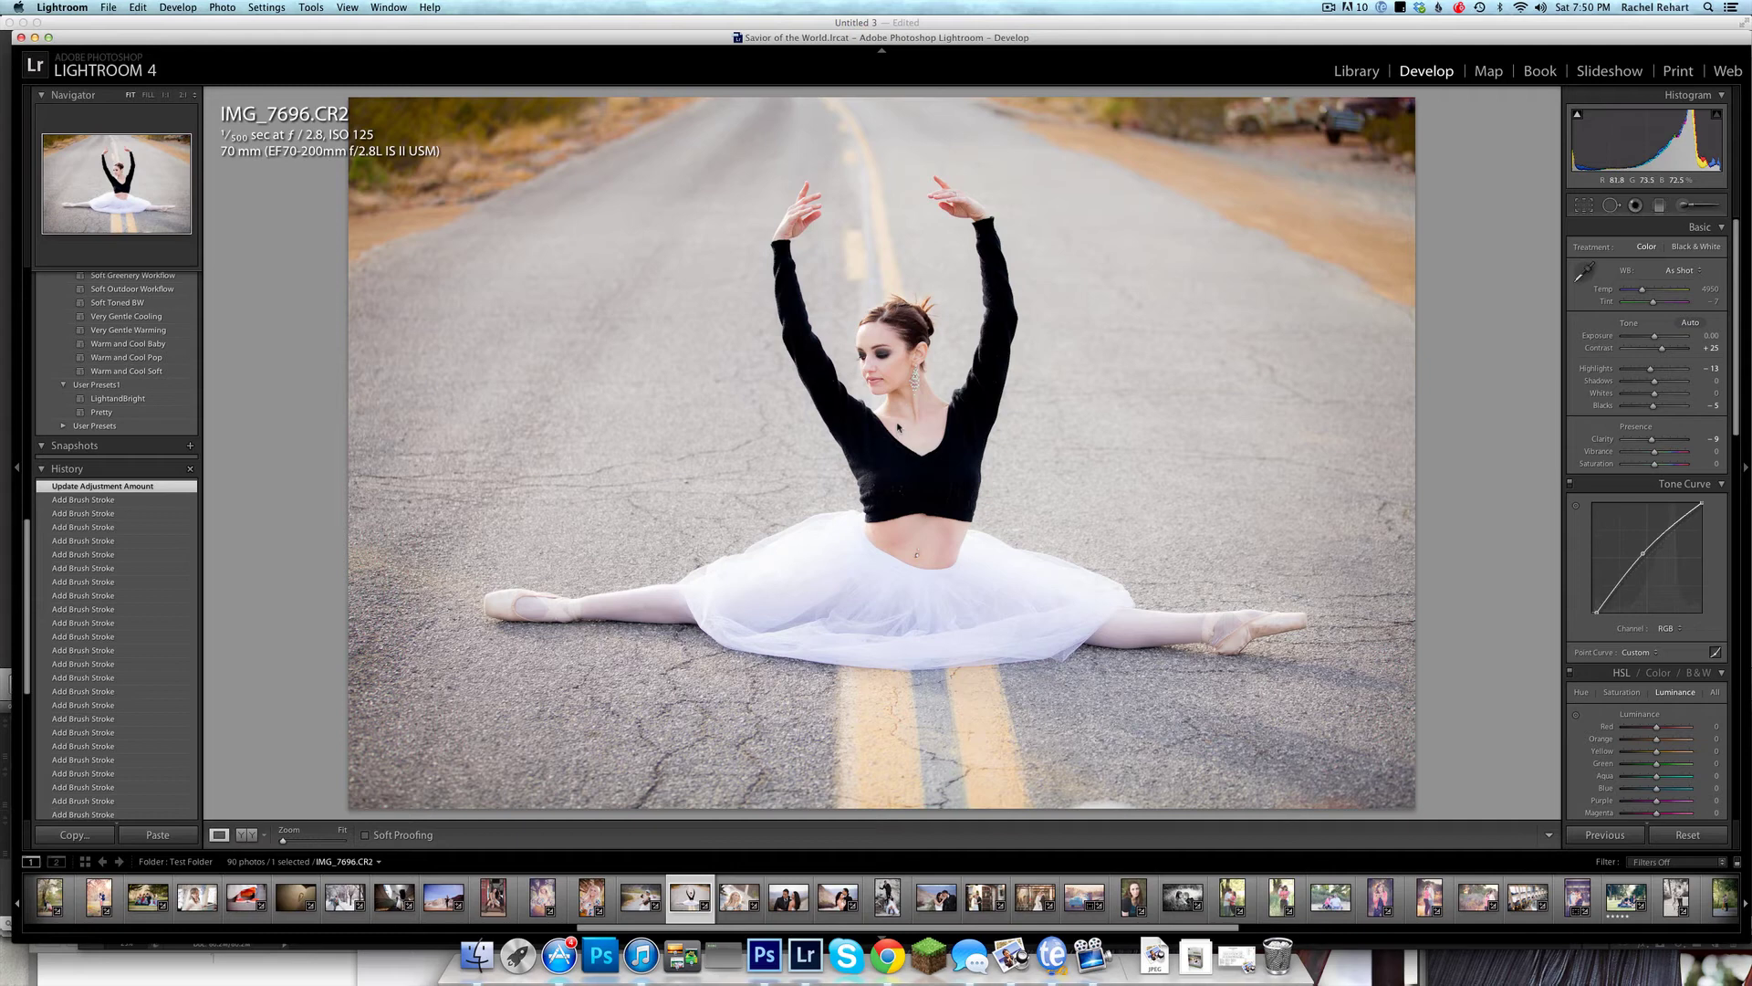
left_click(1690, 206)
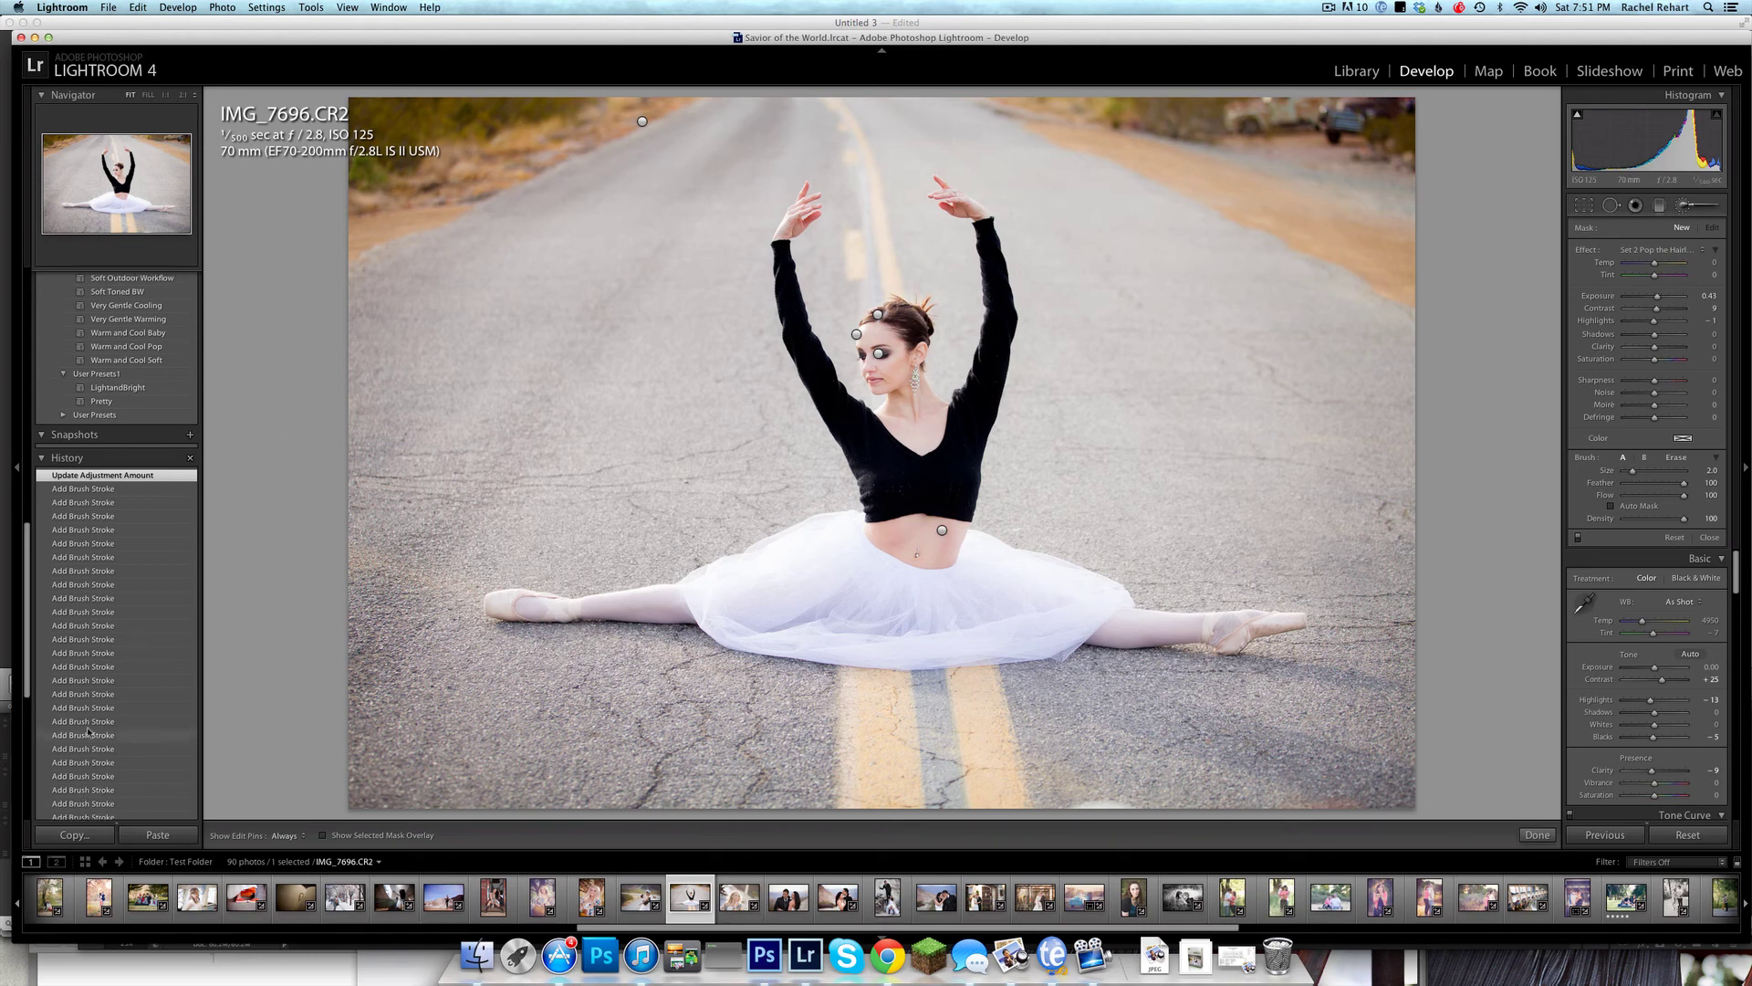
scroll(92, 718, "down", 4)
scroll(92, 718, "down", 2)
scroll(94, 715, "up", 10)
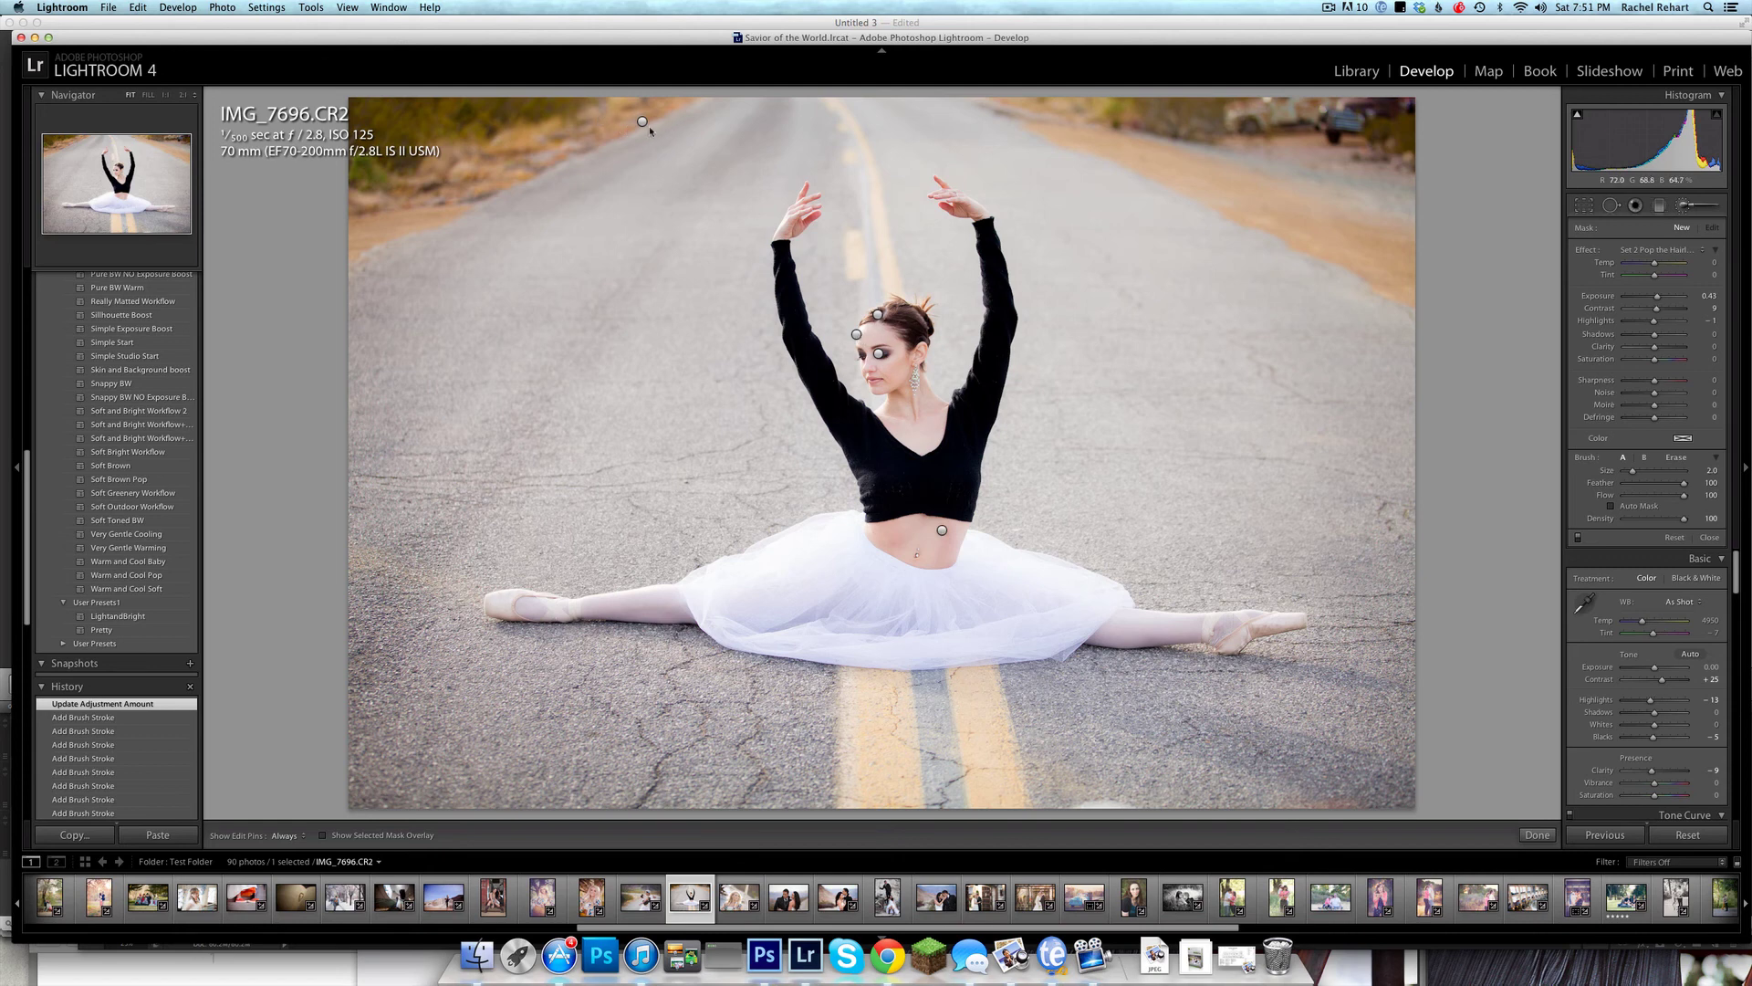
key("o")
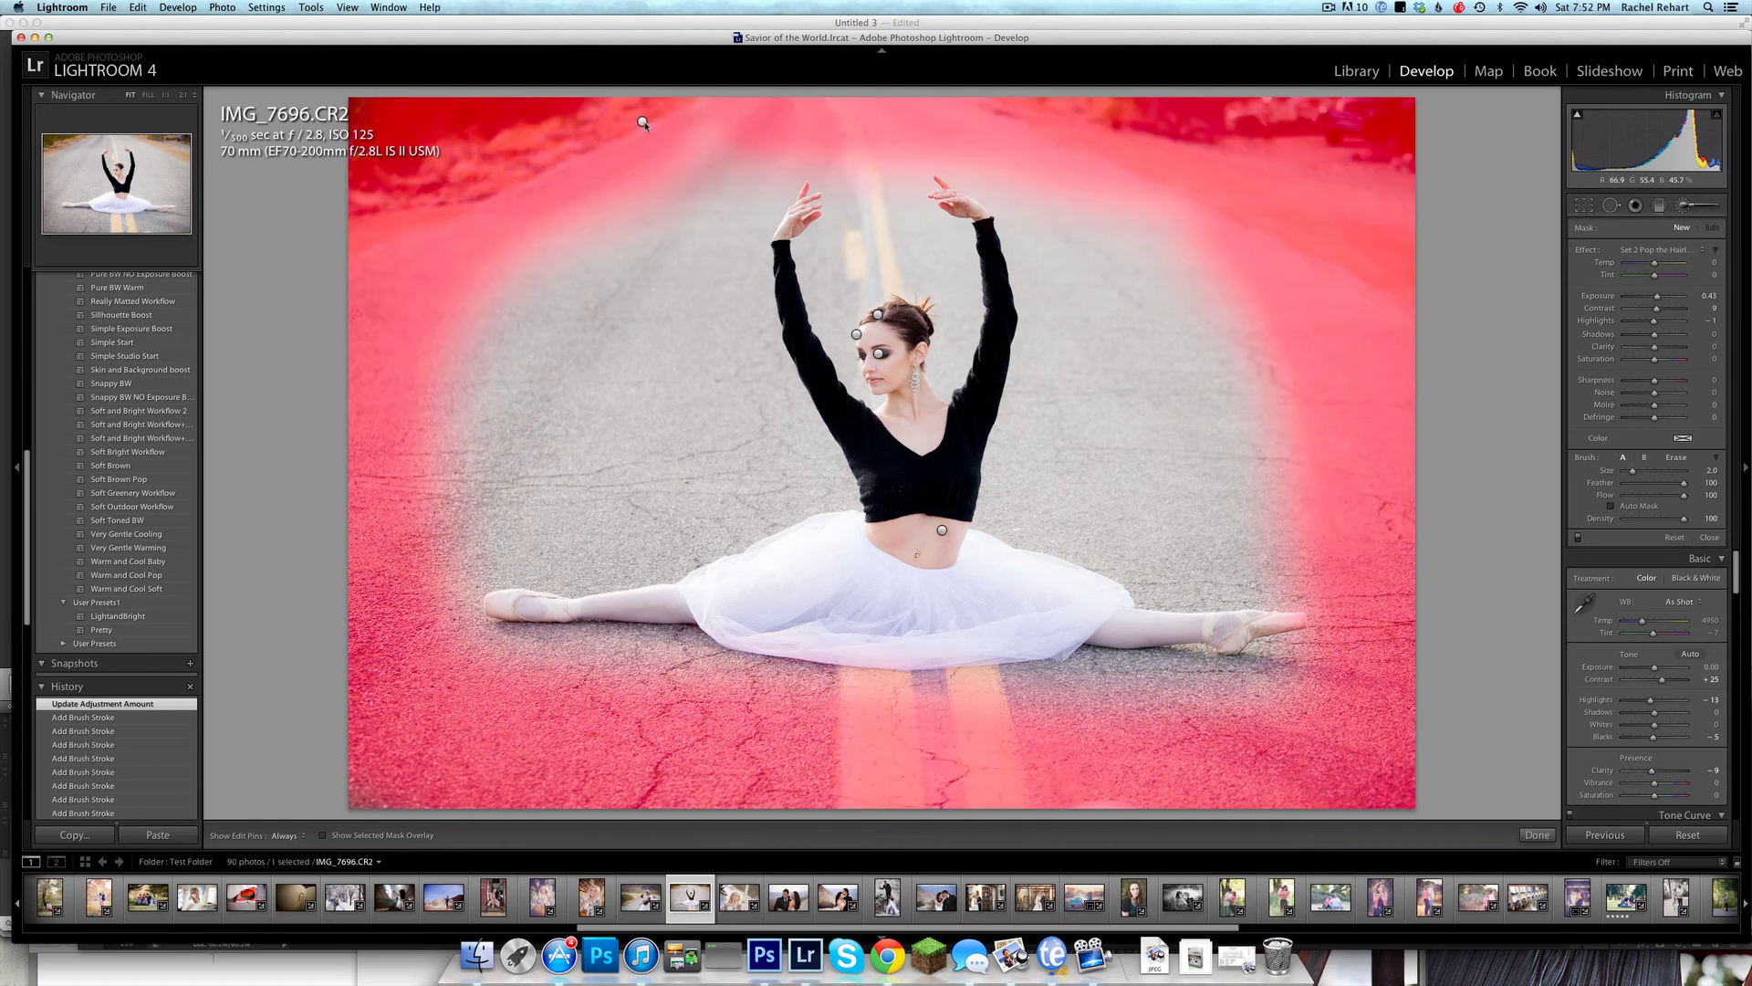
key("o")
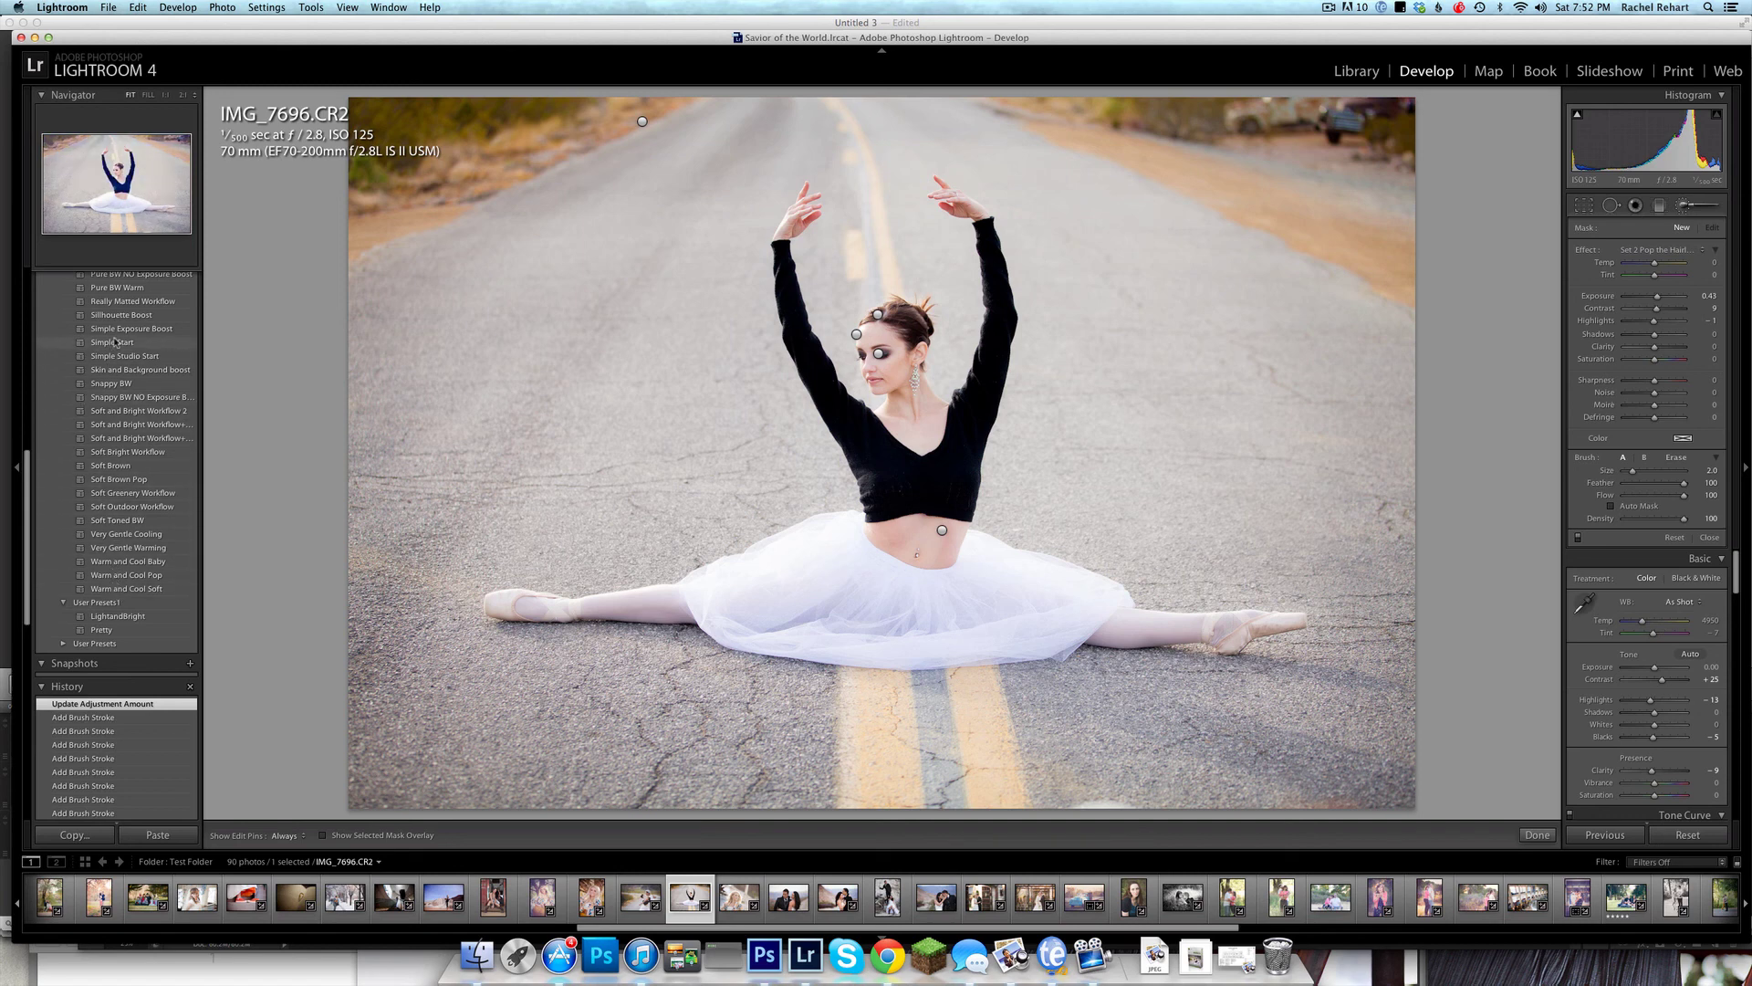
left_click(1685, 206)
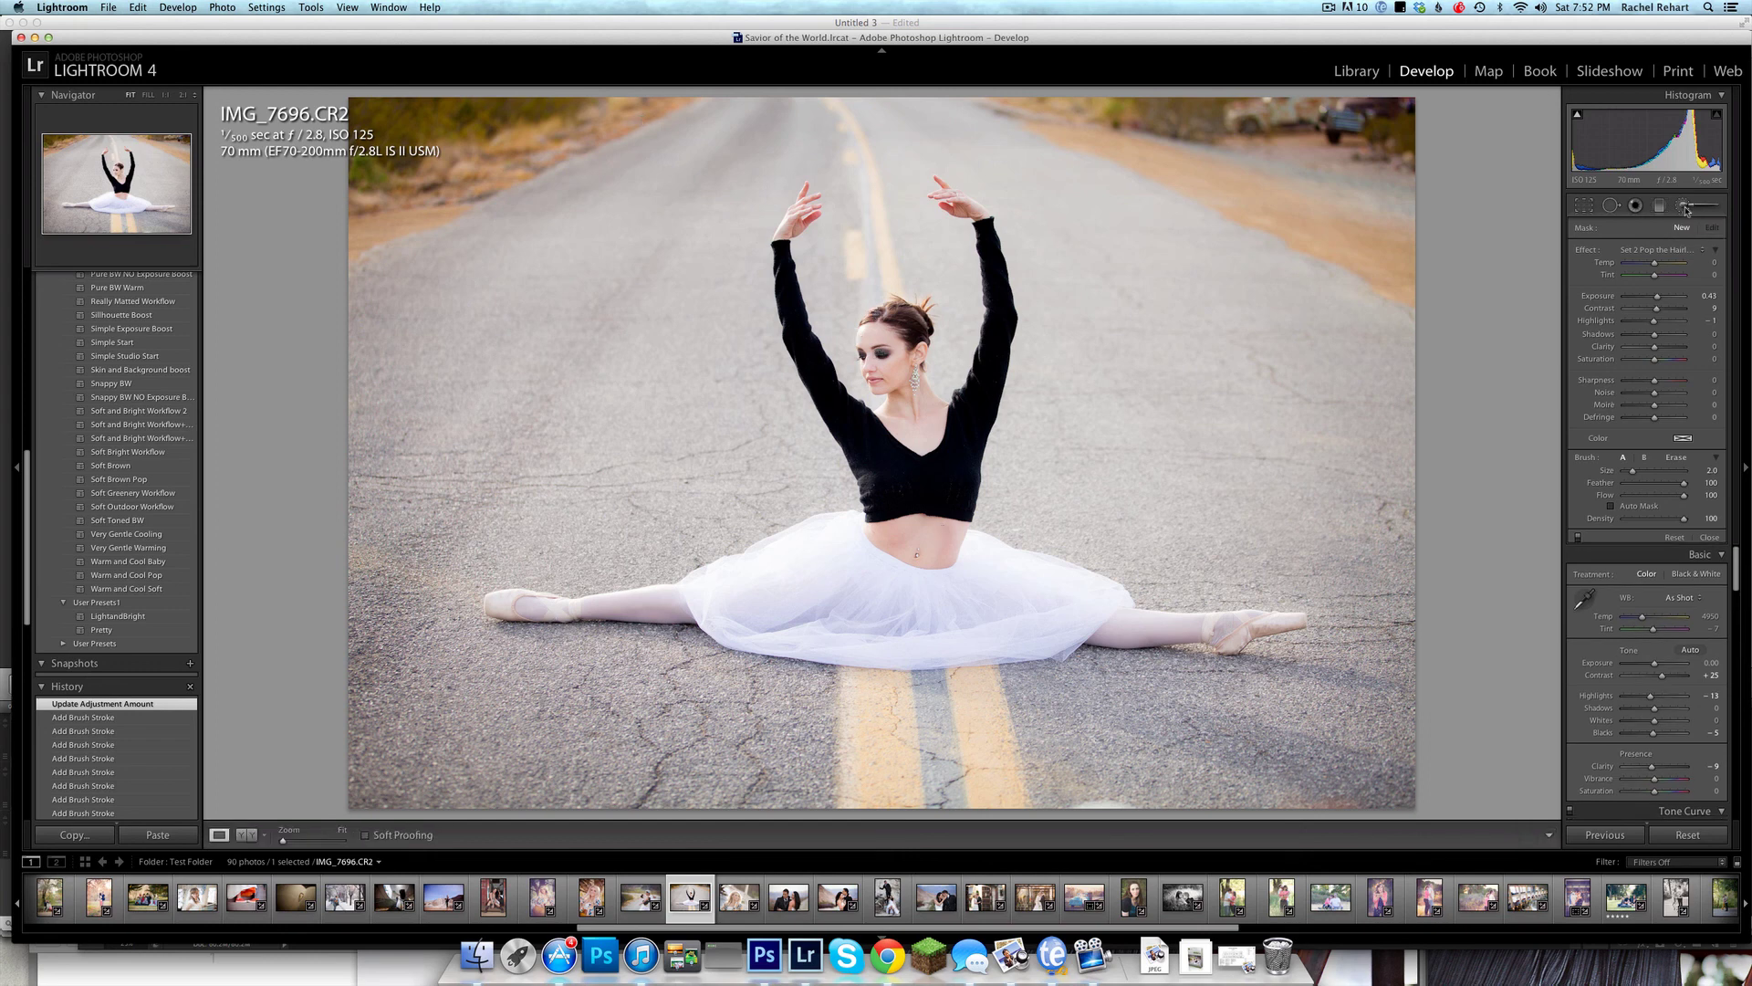